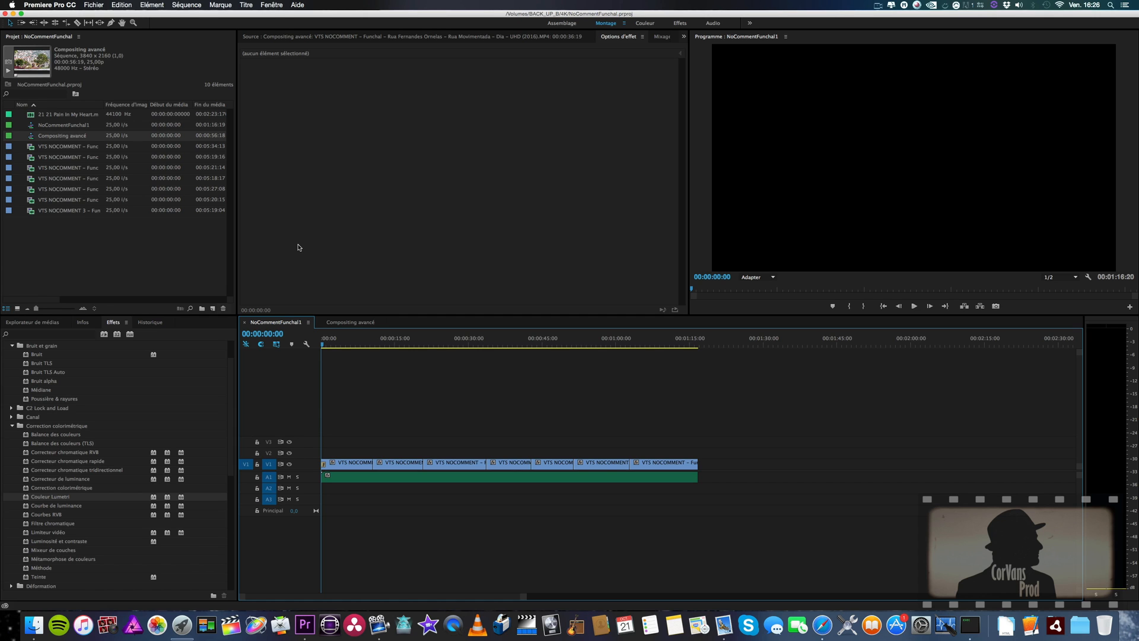
Play the NoCommentFunchal1 sequence from its start and pause it about 13 seconds in
key(space)
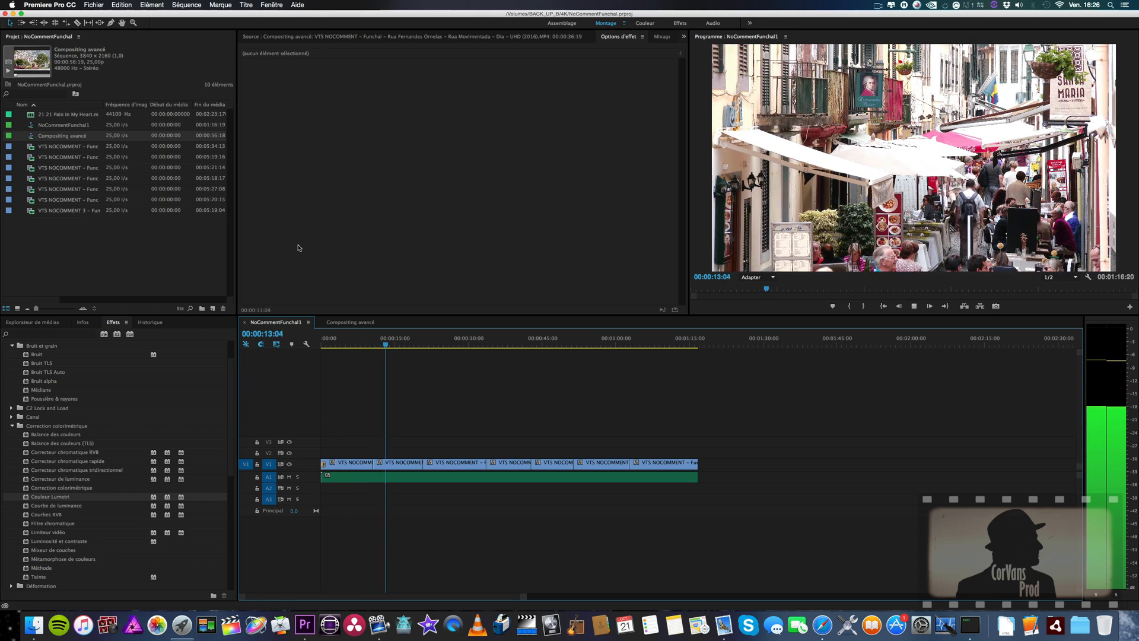
key(space)
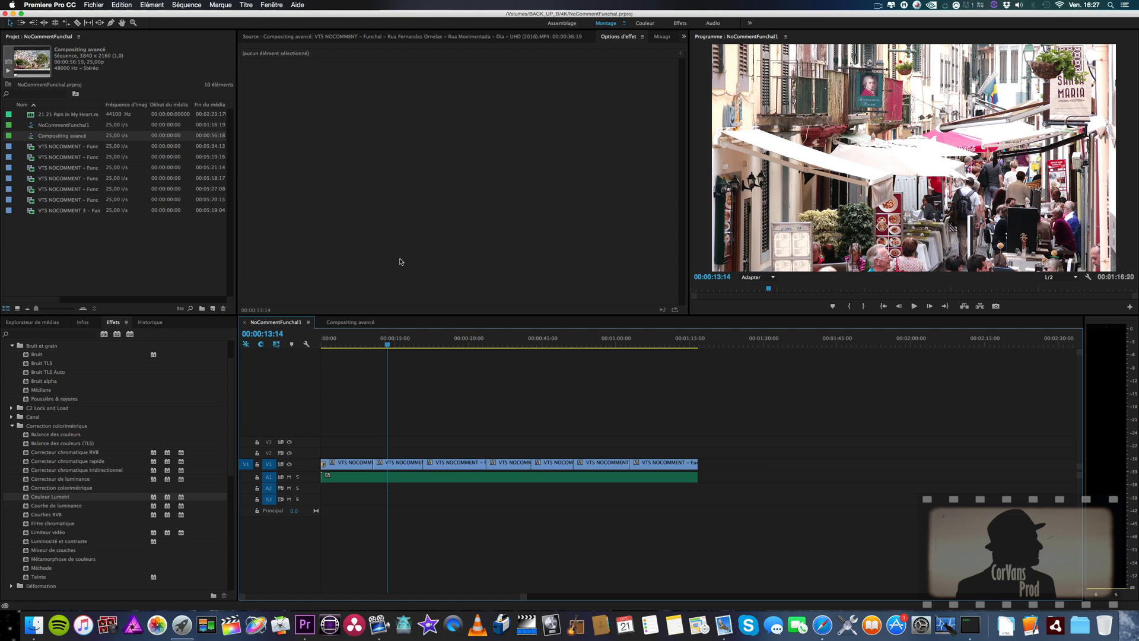
Start a Final Cut Pro XML export of the NoCommentFunchal1 sequence
click(133, 244)
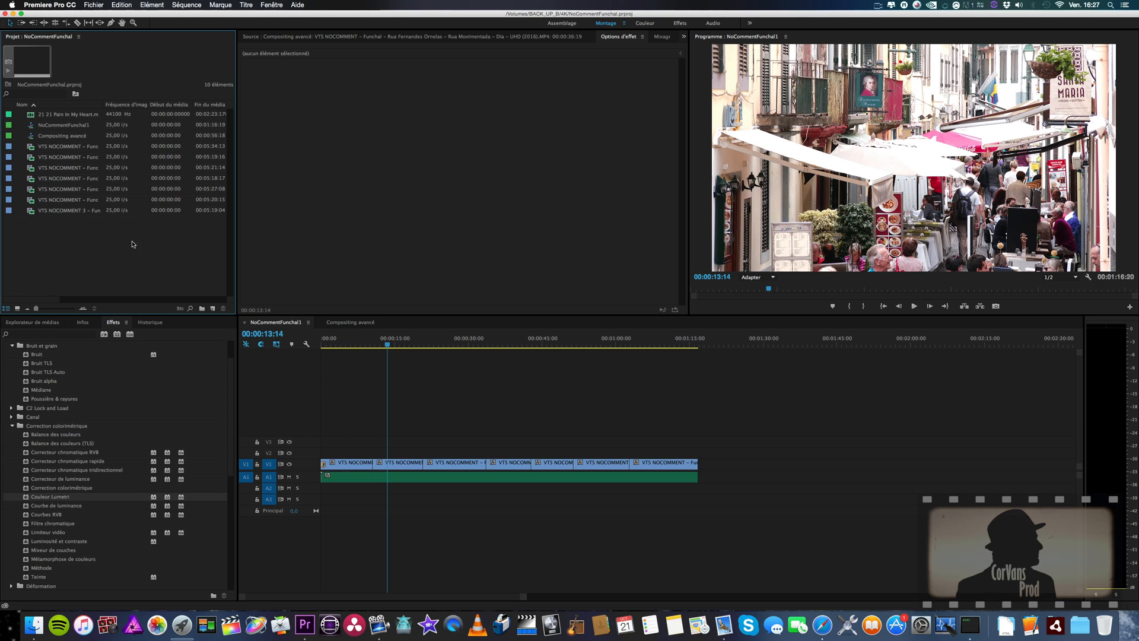
click(78, 126)
right_click(64, 127)
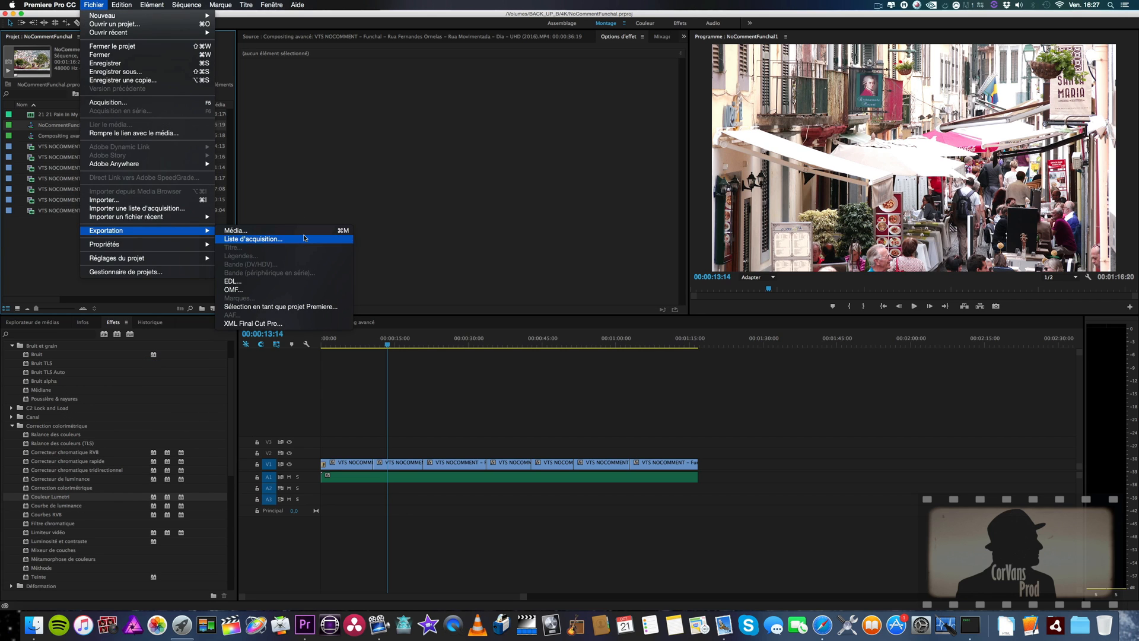
click(257, 323)
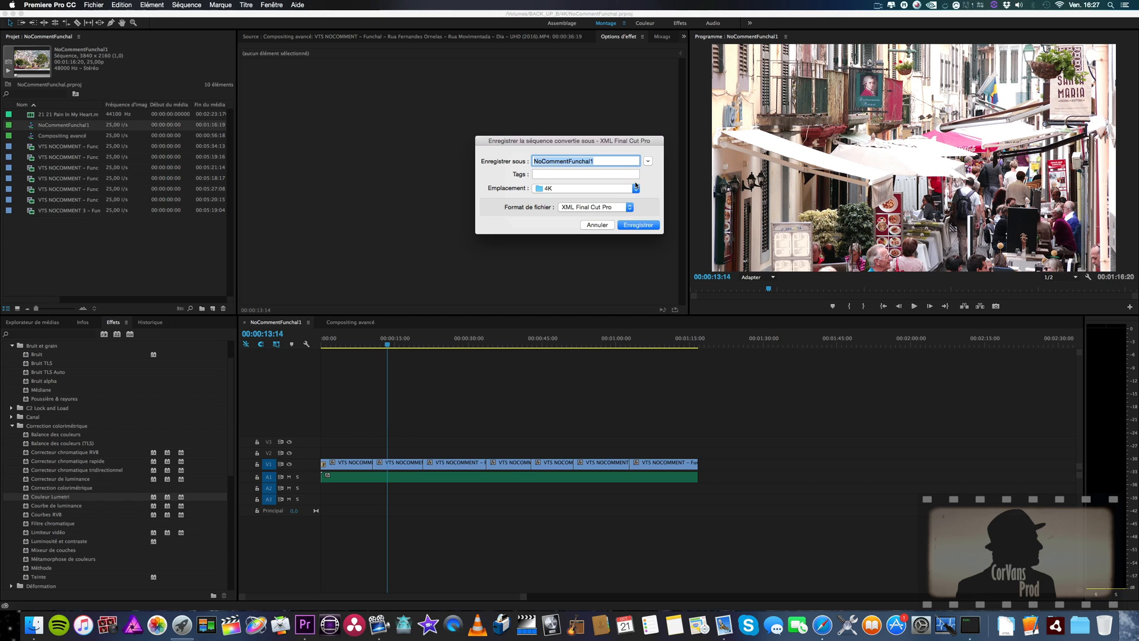
click(551, 174)
click(485, 178)
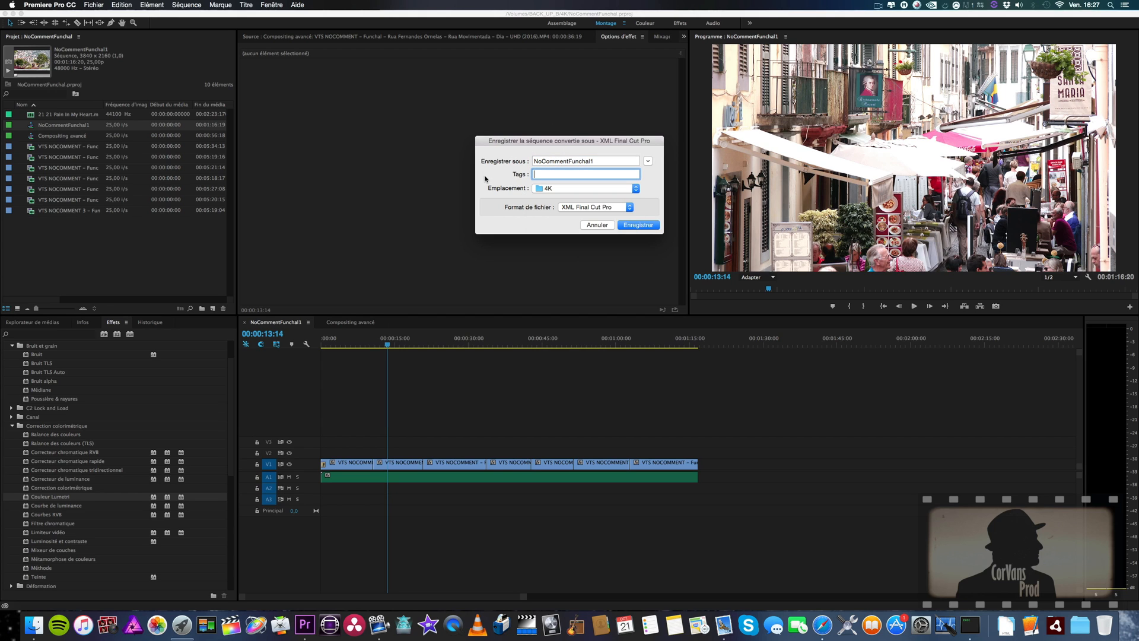
click(613, 207)
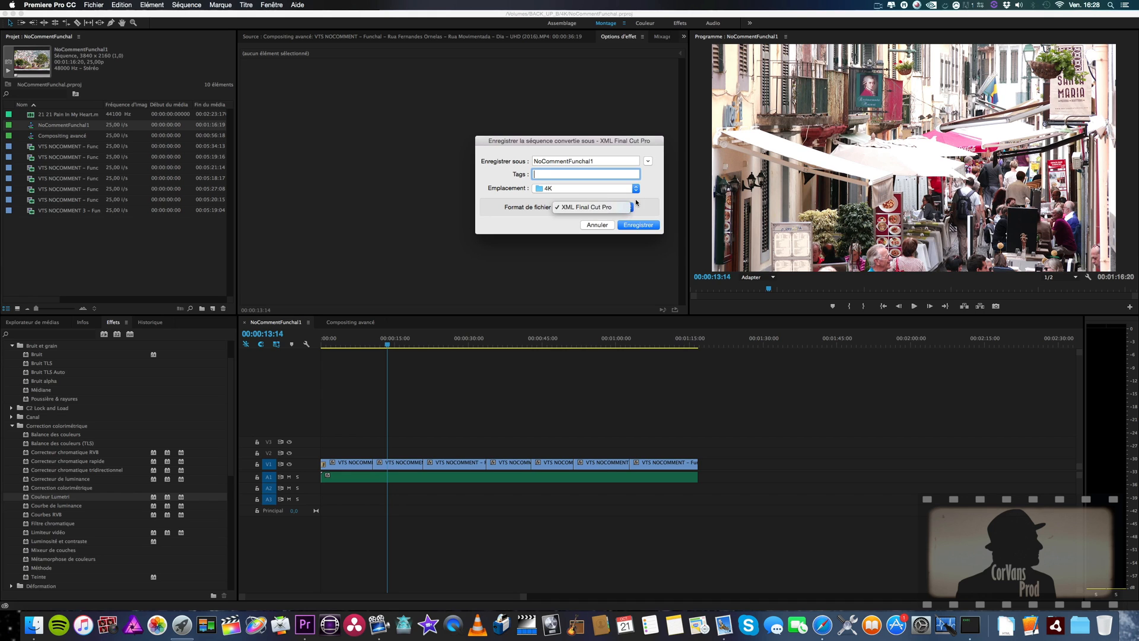
click(642, 208)
click(652, 224)
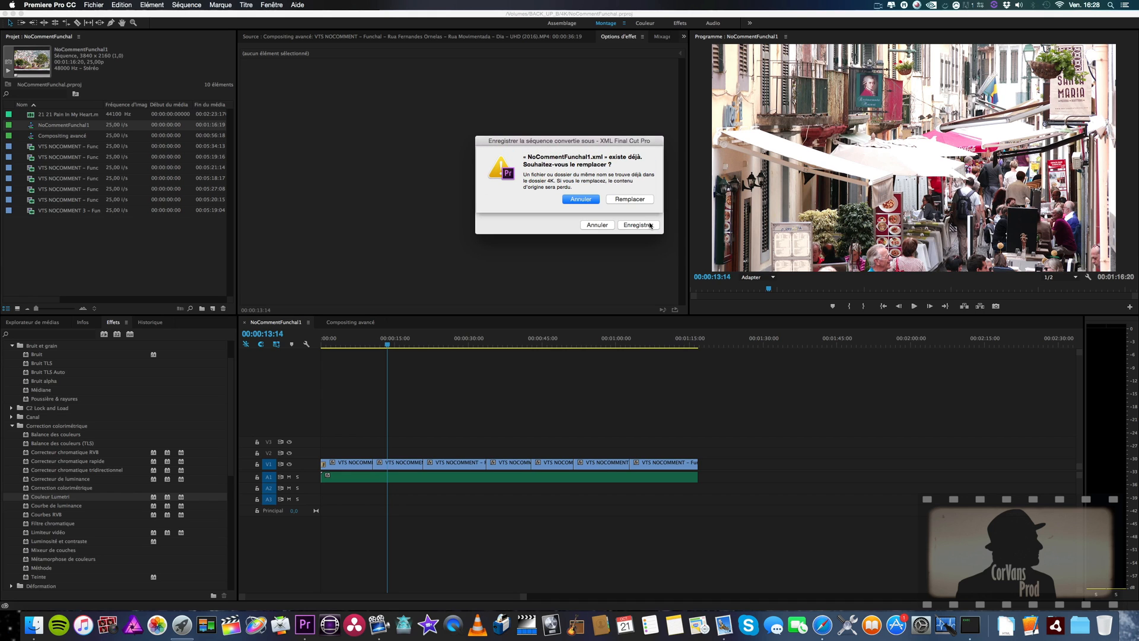
click(578, 198)
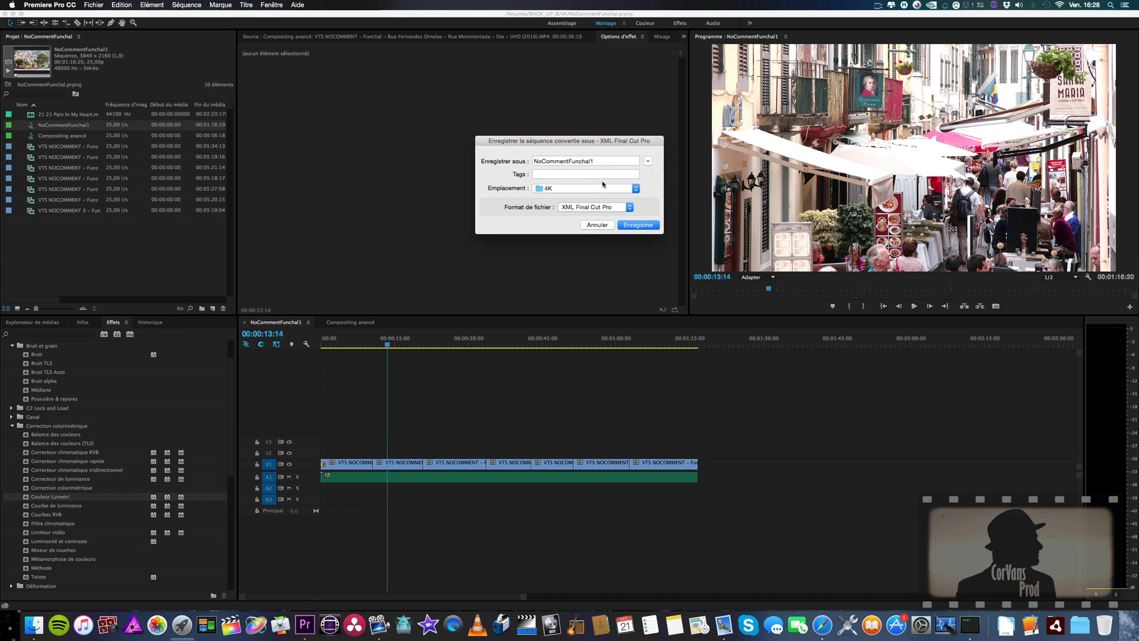
Name the XML export NoCommentFunchal2 and save it in the 4K folder
click(594, 159)
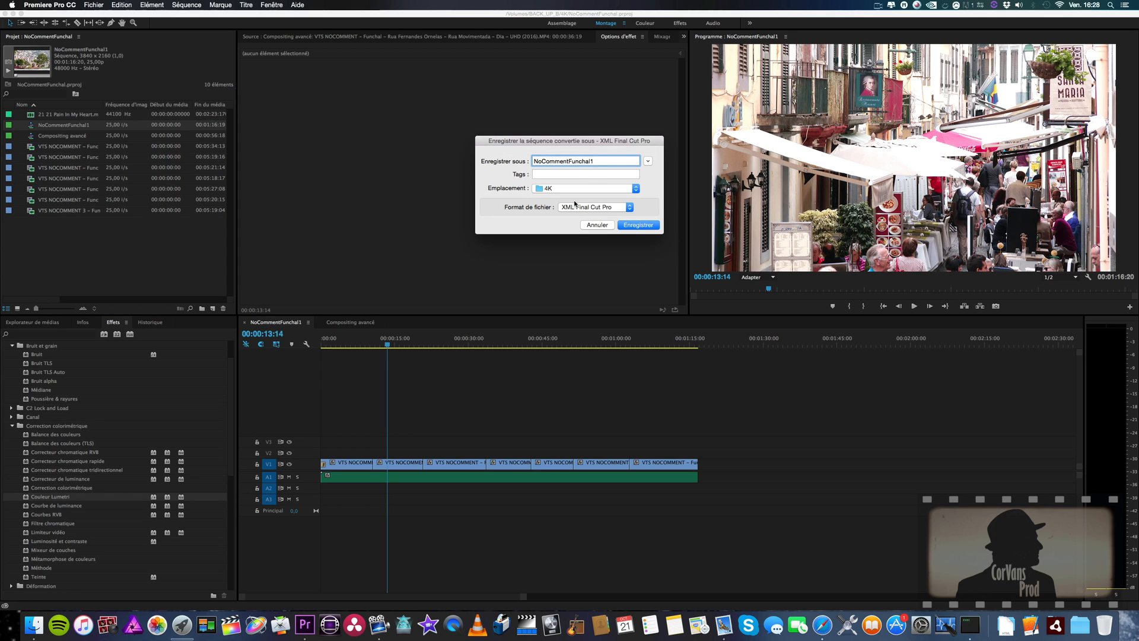
text(2)
click(642, 225)
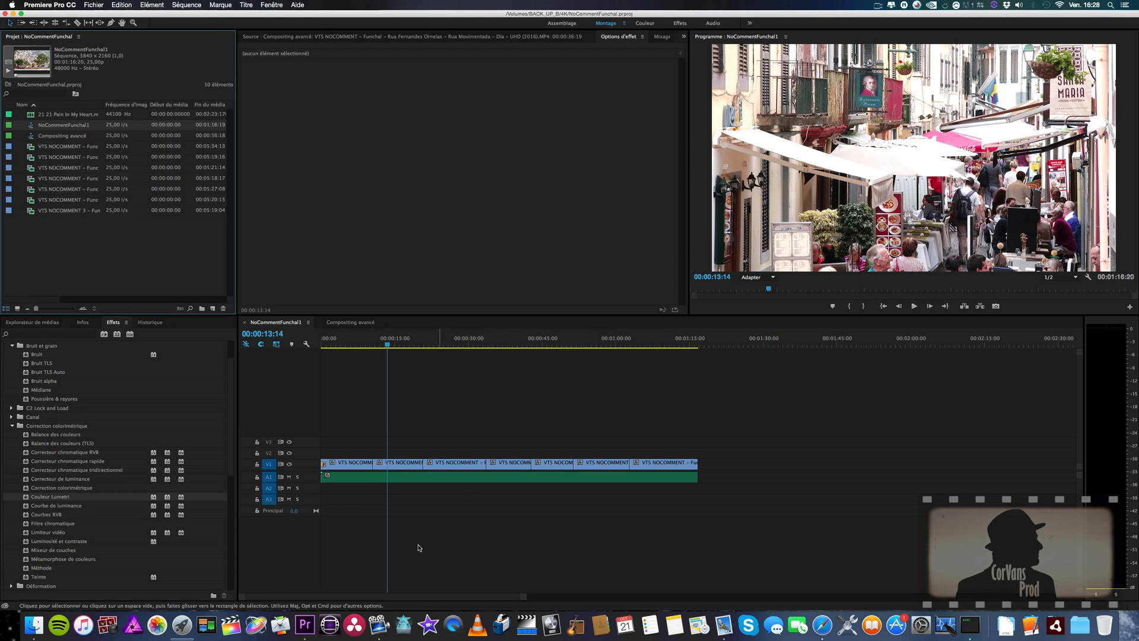
Switch to DaVinci Resolve, preview the harbour clip and go to the Edit page of the NoCommentFunchal project
click(356, 620)
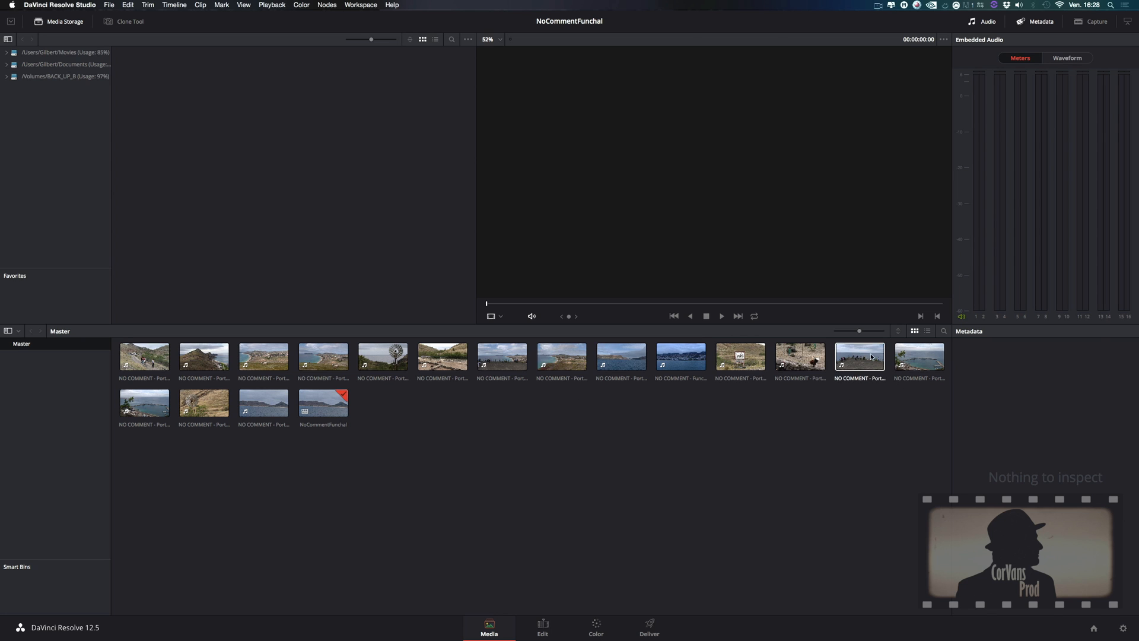
click(912, 357)
click(398, 483)
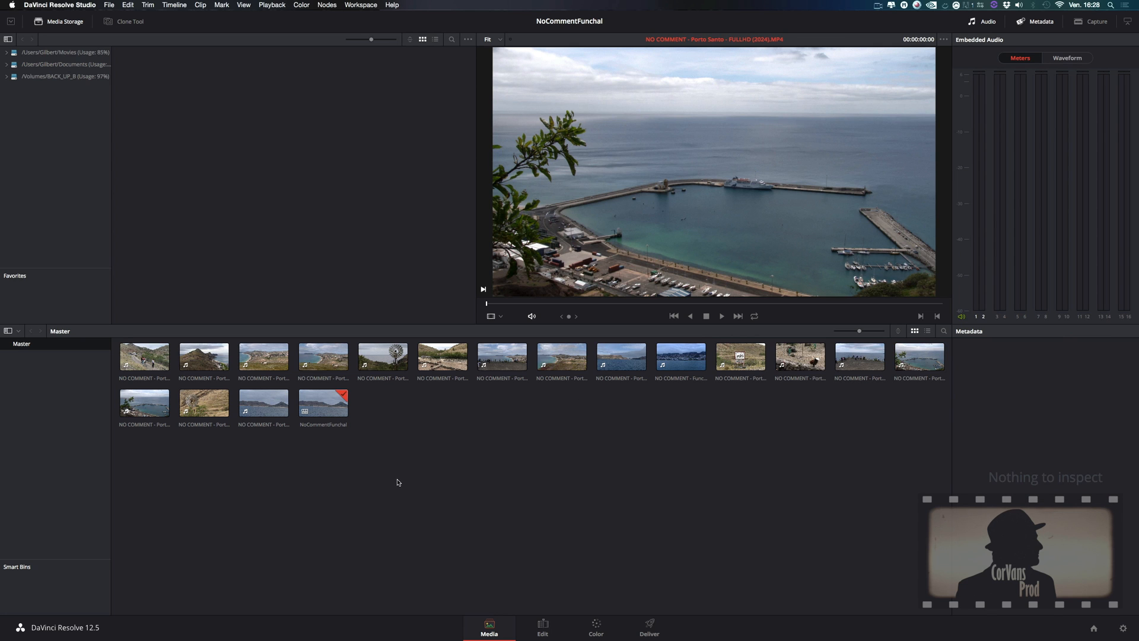
click(543, 626)
scroll(162, 306, down, 5)
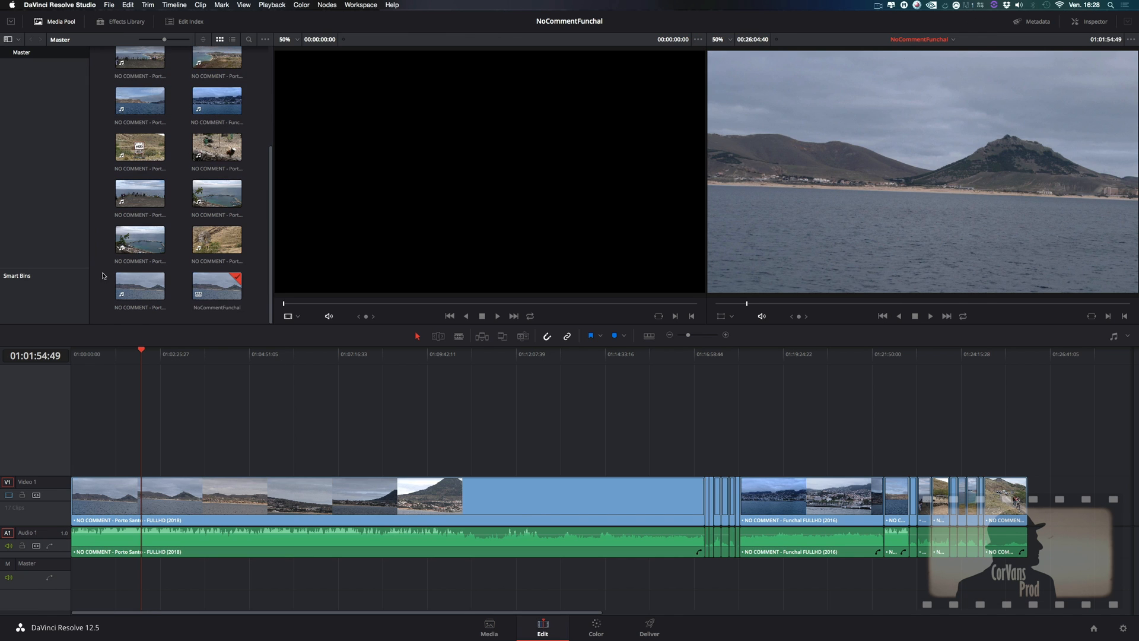
Select NoCommentFunchal2.xml in the 4K folder for timeline import and open its XML loading options
click(110, 5)
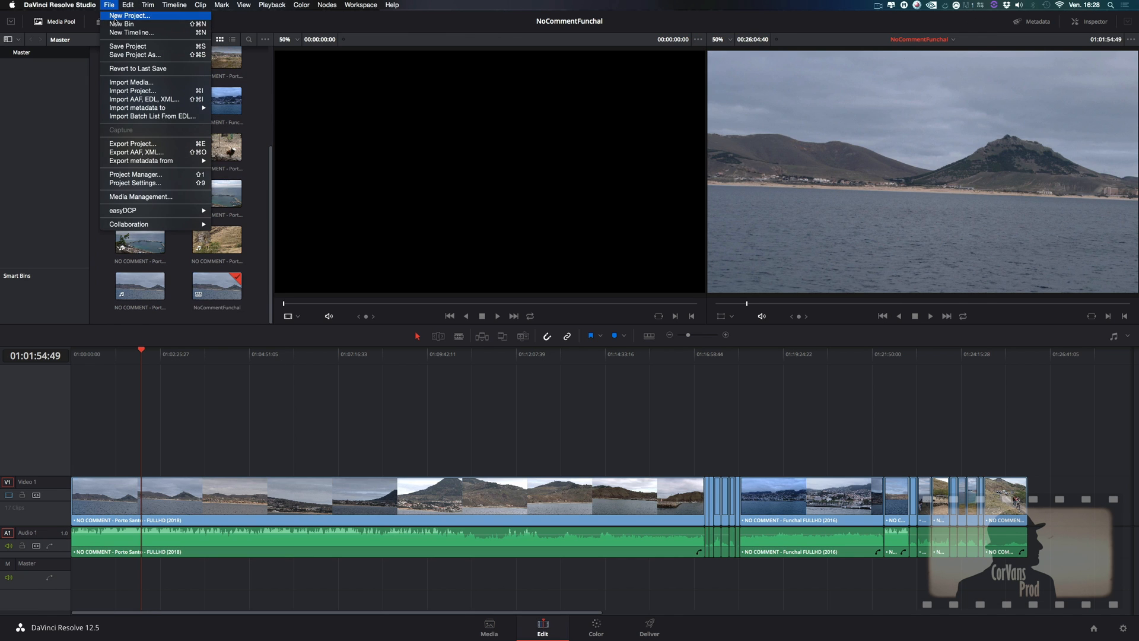
click(145, 100)
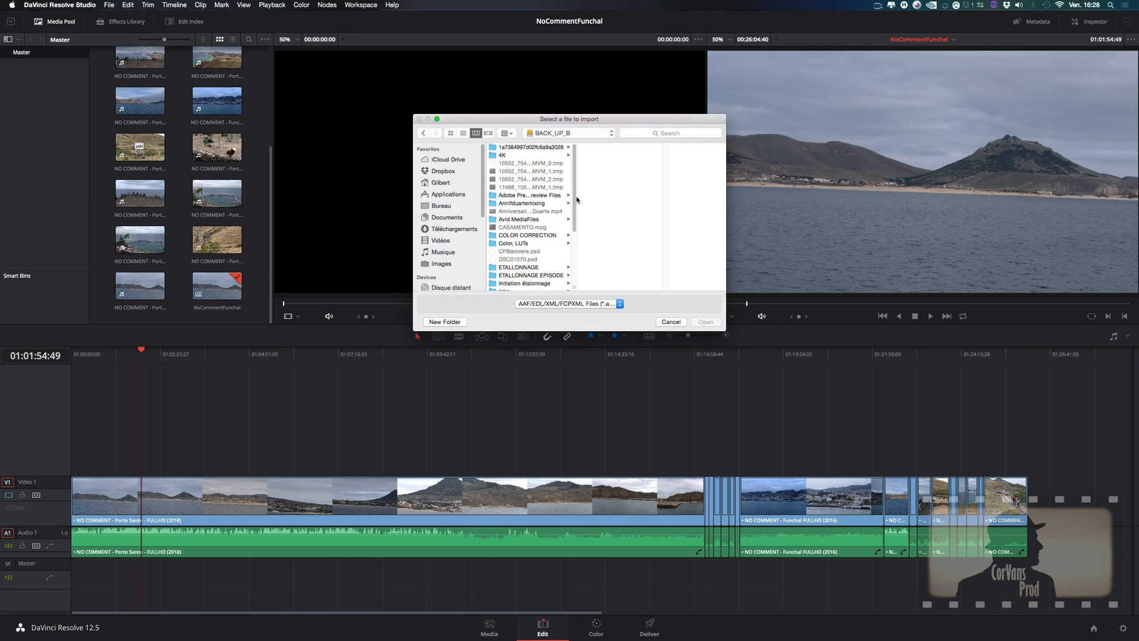
click(516, 154)
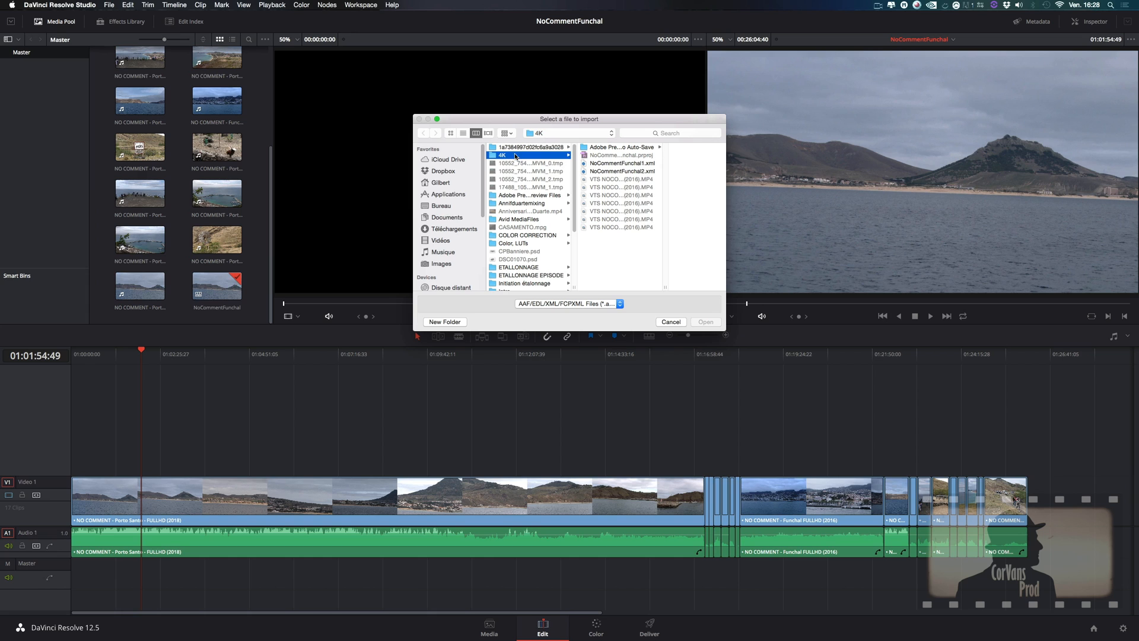
click(629, 172)
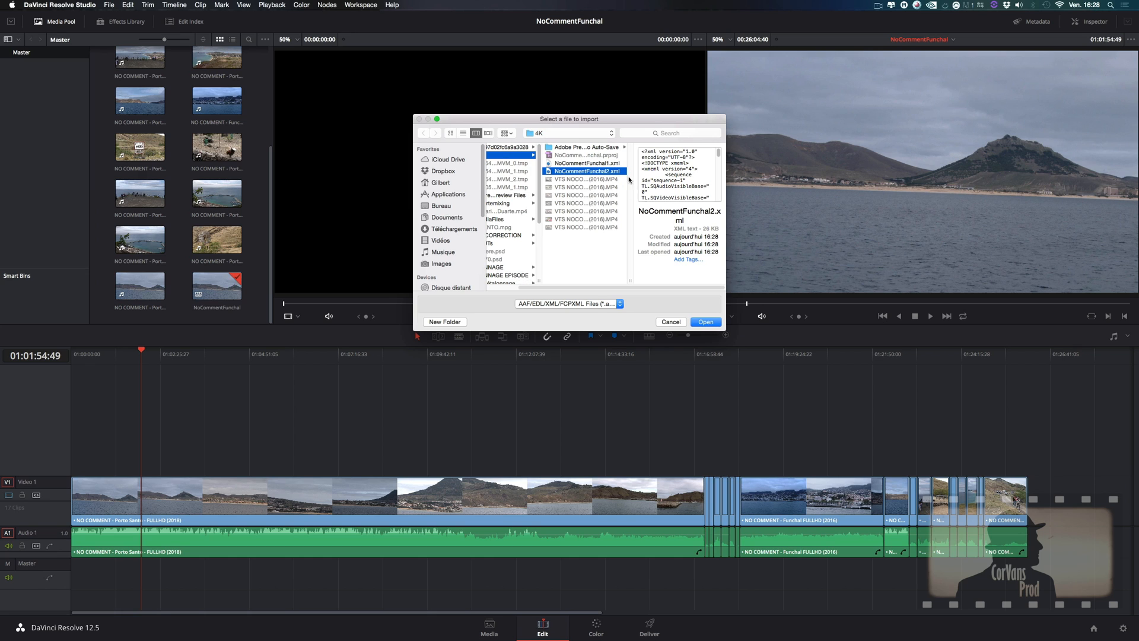
click(705, 322)
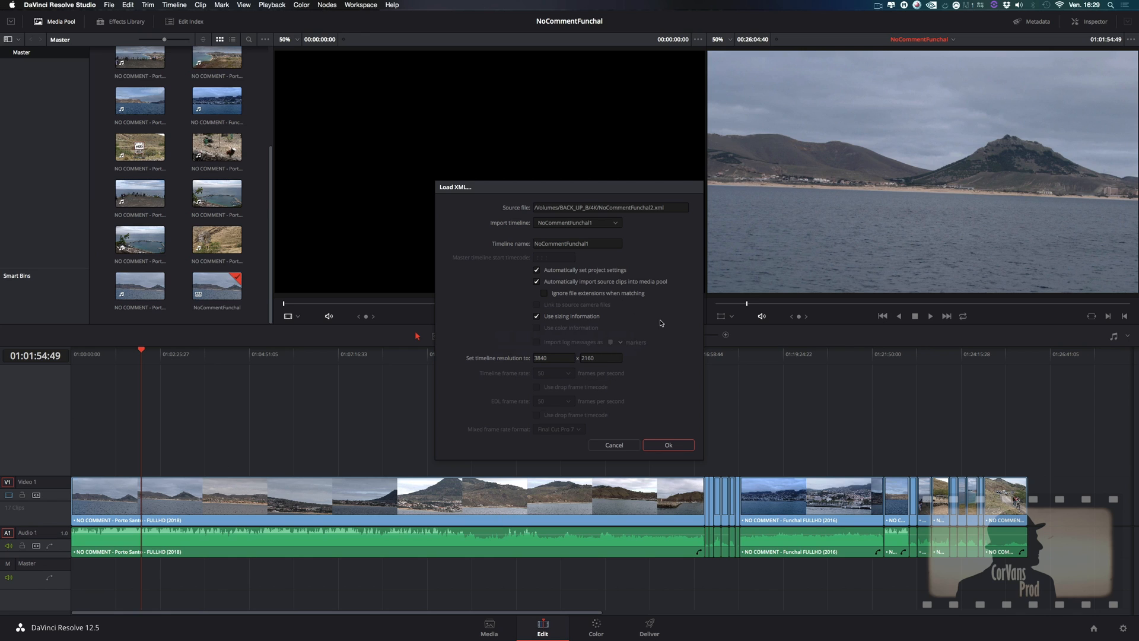
click(587, 319)
Switch to Premiere Pro and examine the in and out points and the video and audio information of the project items
key(super+Tab)
key(super+Tab)
key(super+Tab)
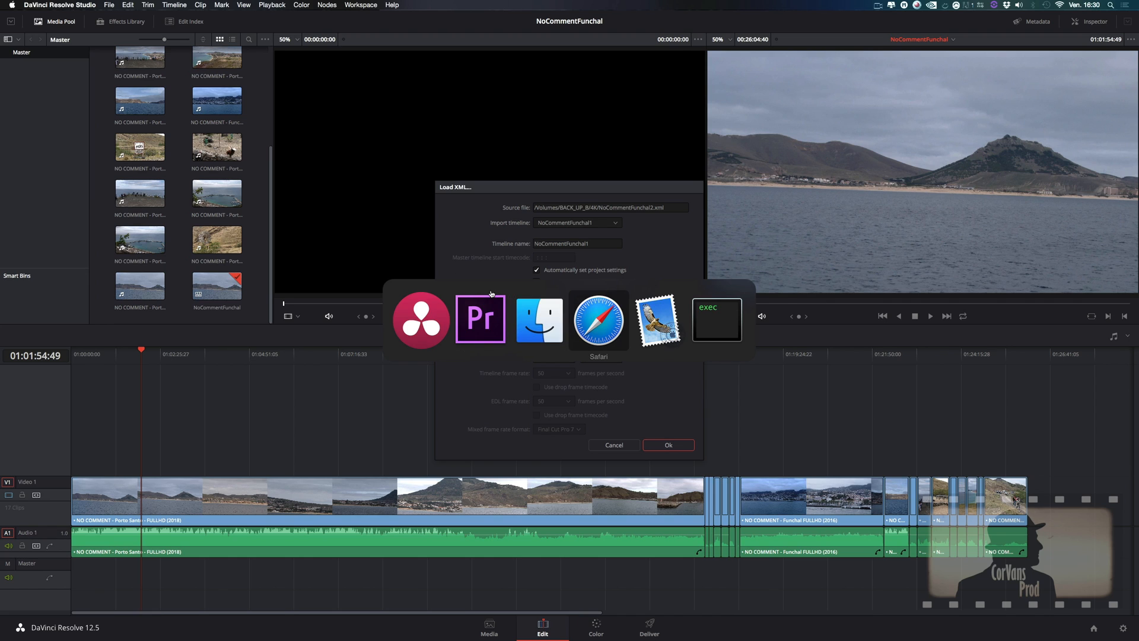
key(super+Tab)
key(super+Tab)
key(super+Tab)
key(super+Tab)
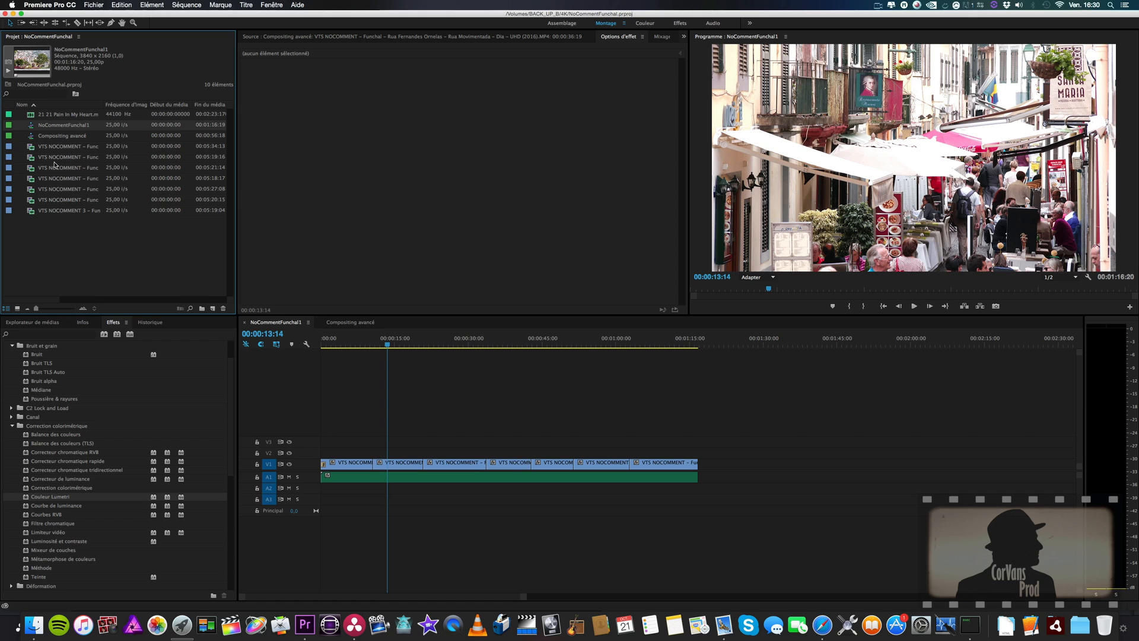
scroll(36, 298, right, 5)
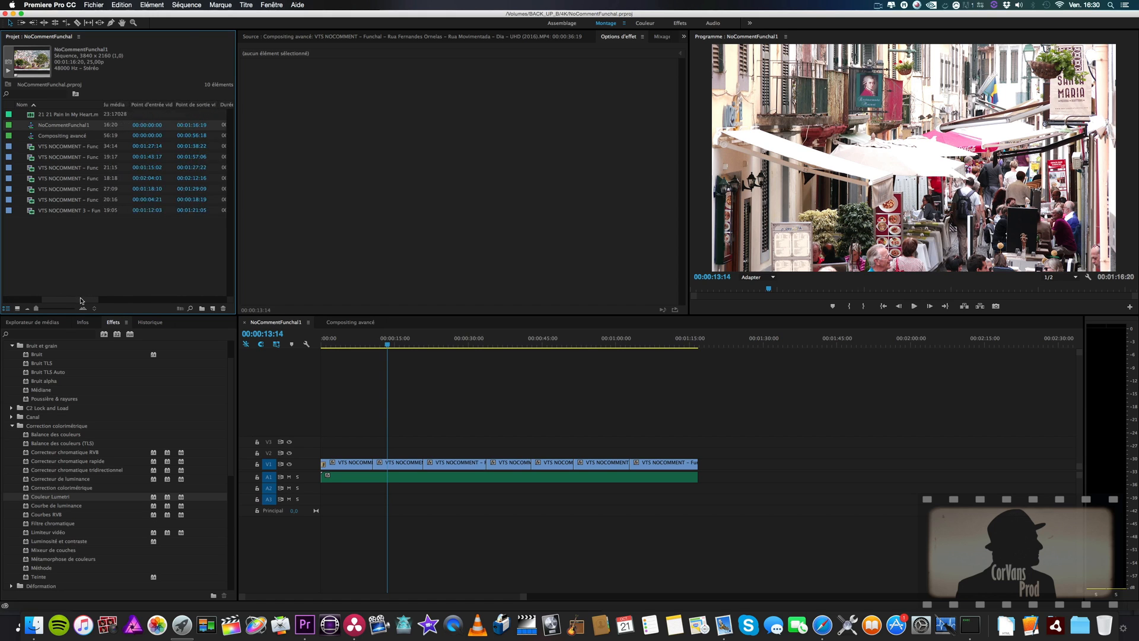
drag(81, 300, 114, 300)
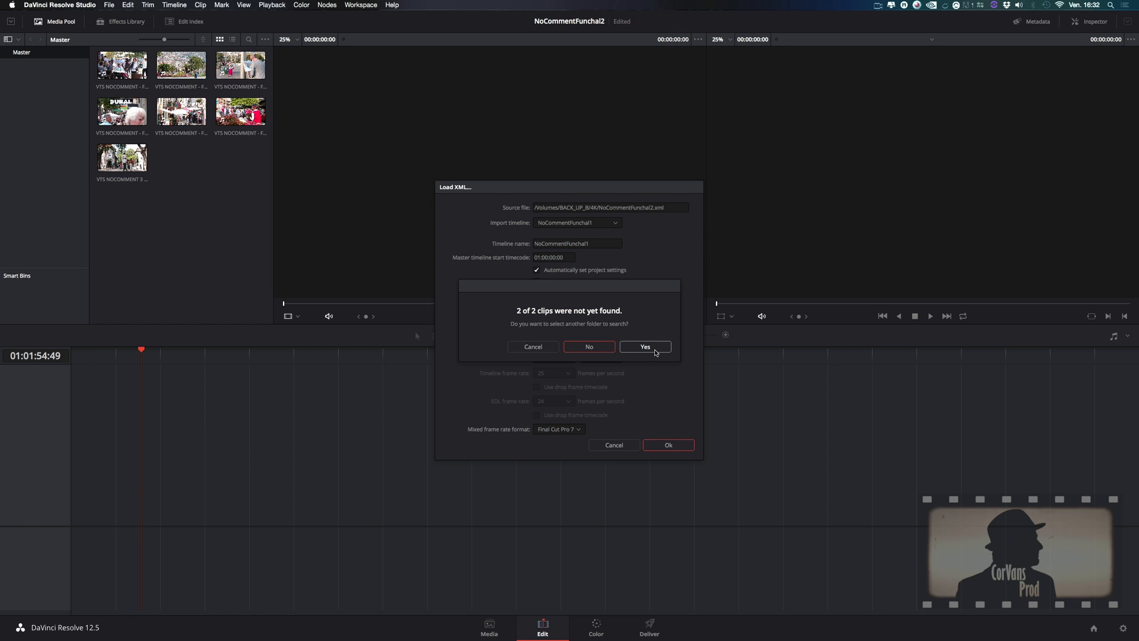
click(658, 352)
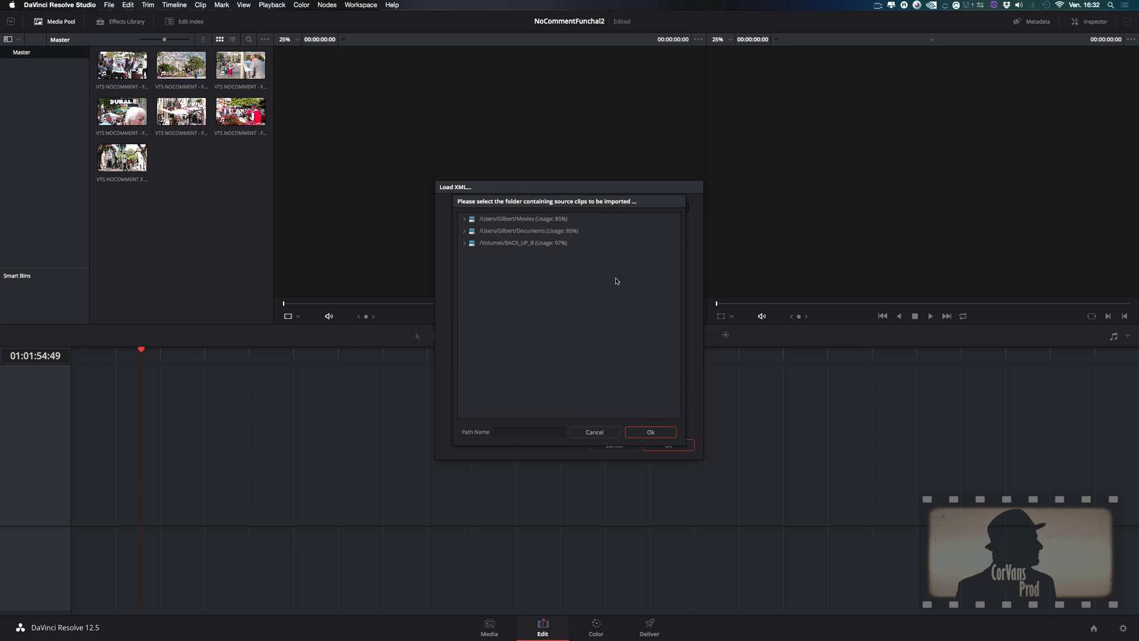
click(466, 233)
double_click(590, 343)
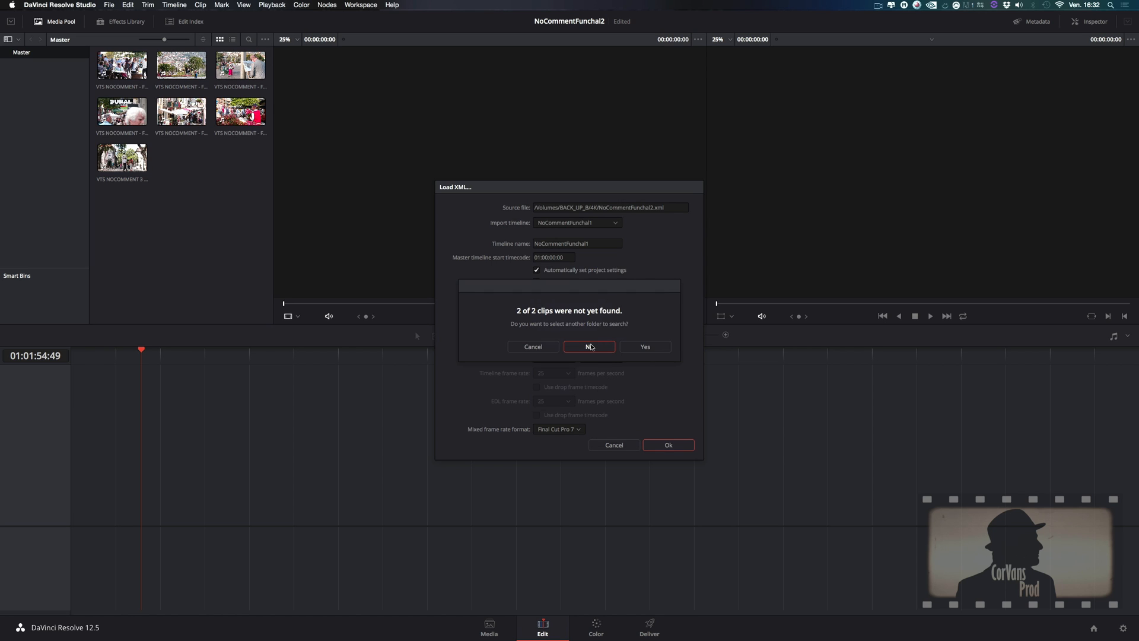
Complete the XML import without searching another folder for the missing clips, and close the import log
click(590, 347)
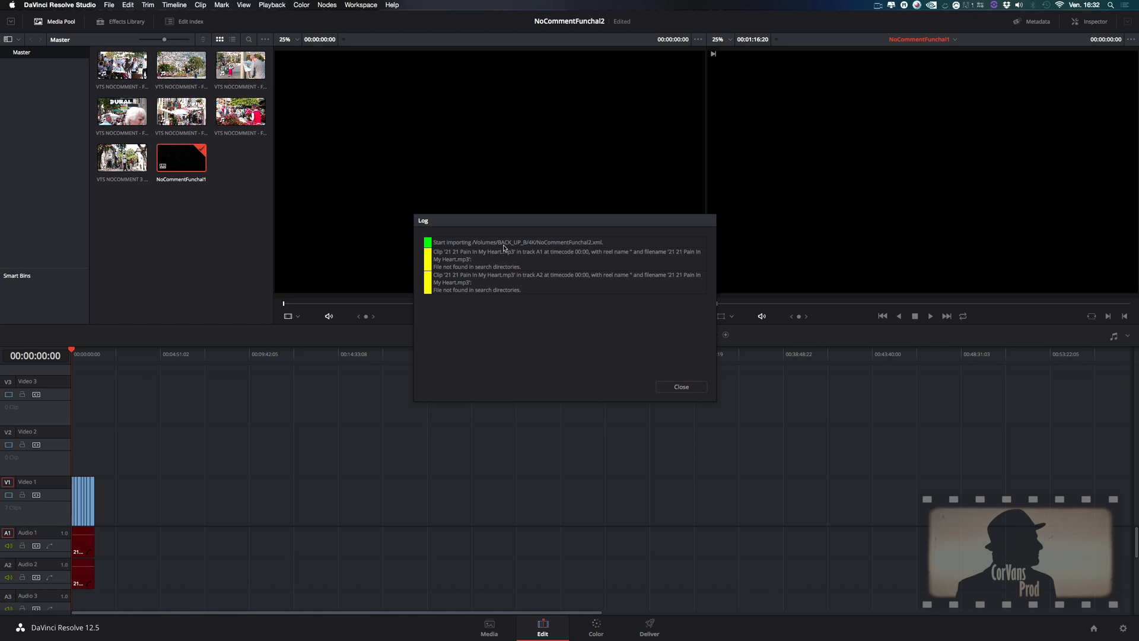
click(676, 387)
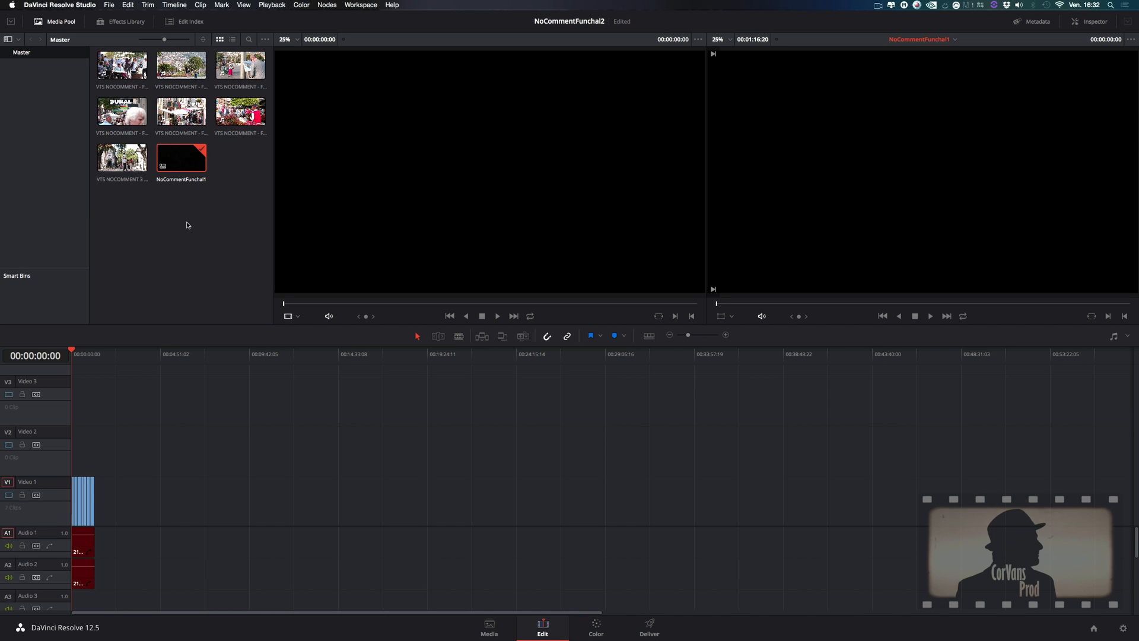
Fit the whole imported timeline in view and check playback from its start and in the café clip near 57 seconds
key(shift+z)
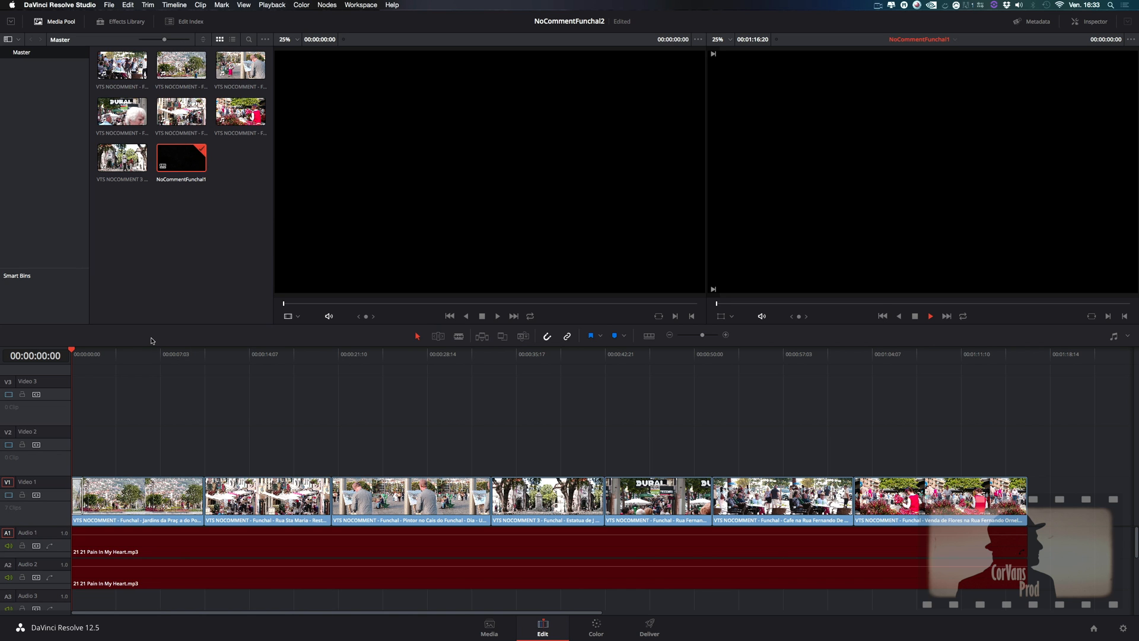
key(space)
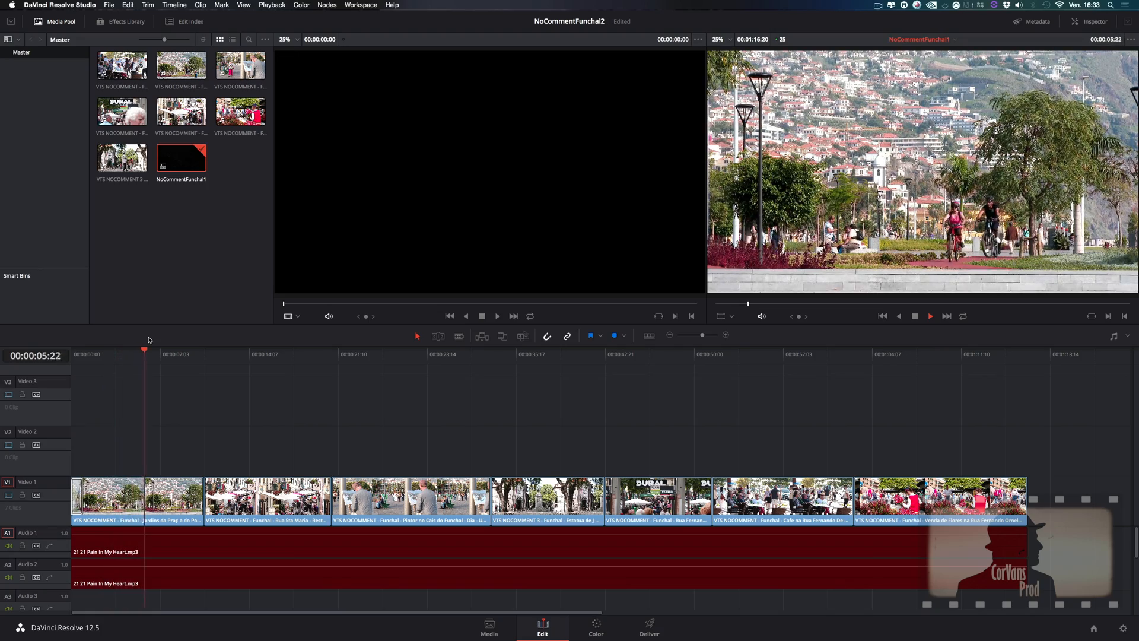
click(225, 357)
drag(225, 360, 76, 382)
key(space)
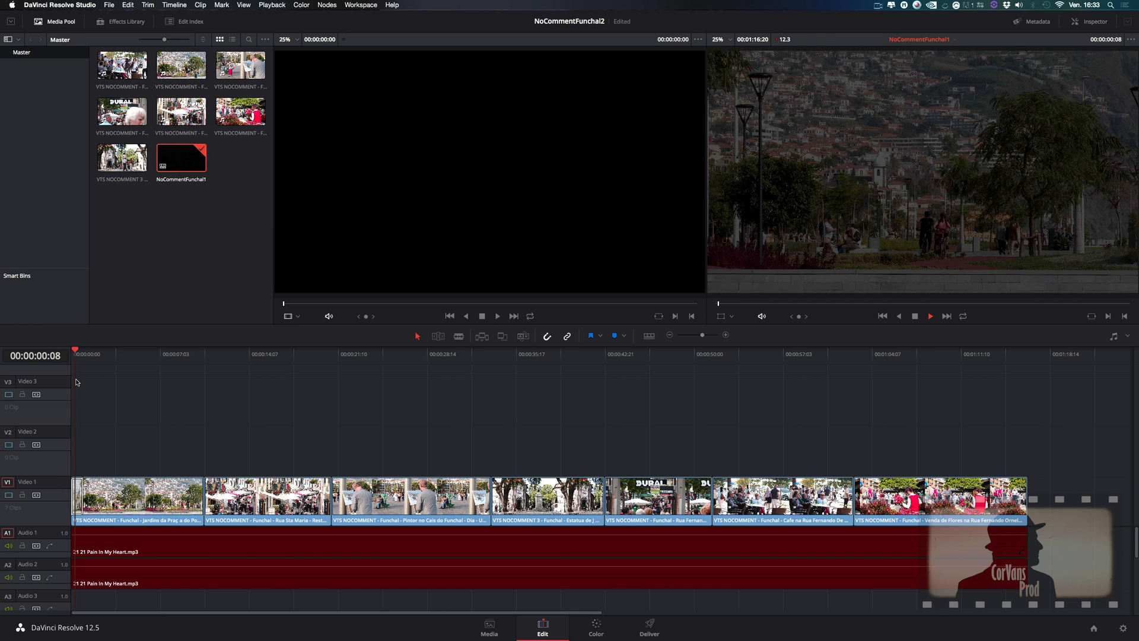
key(space)
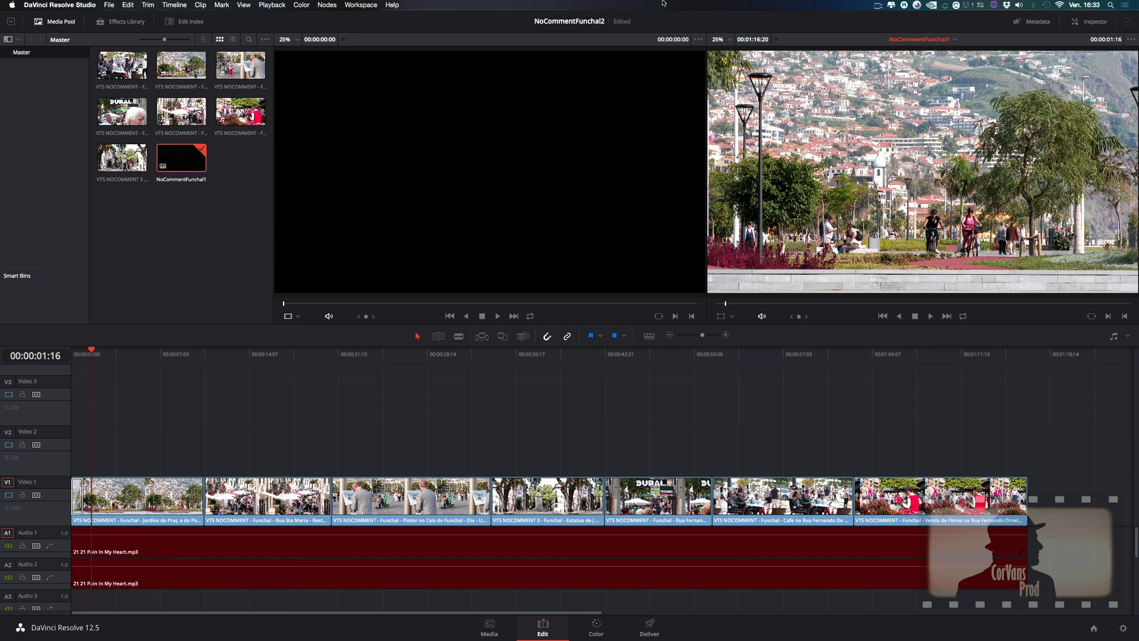
click(774, 359)
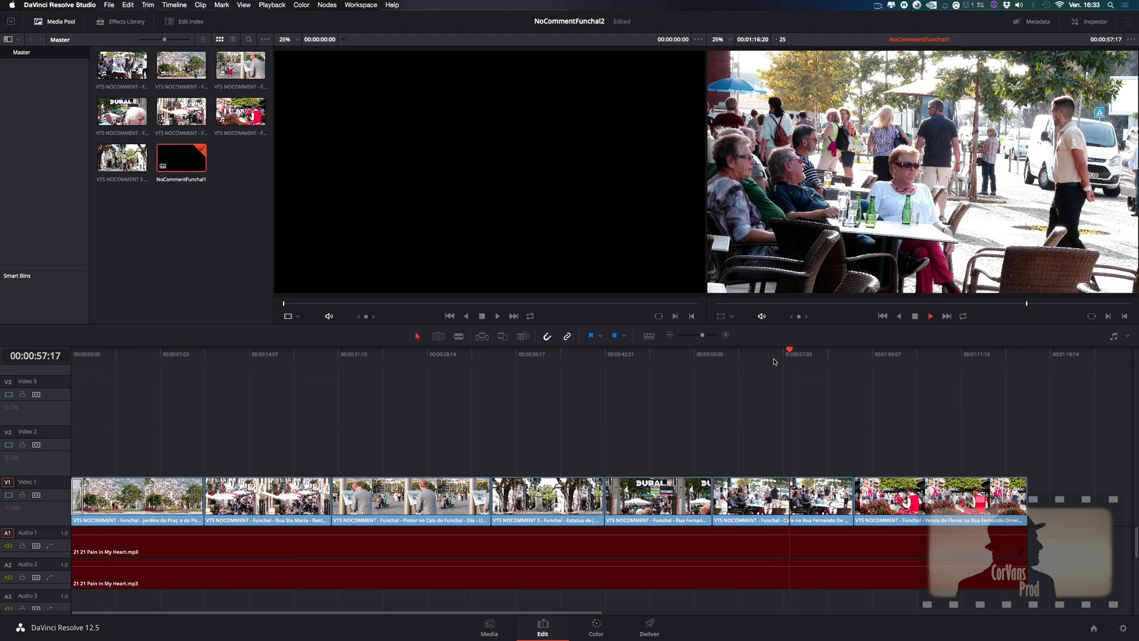
key(space)
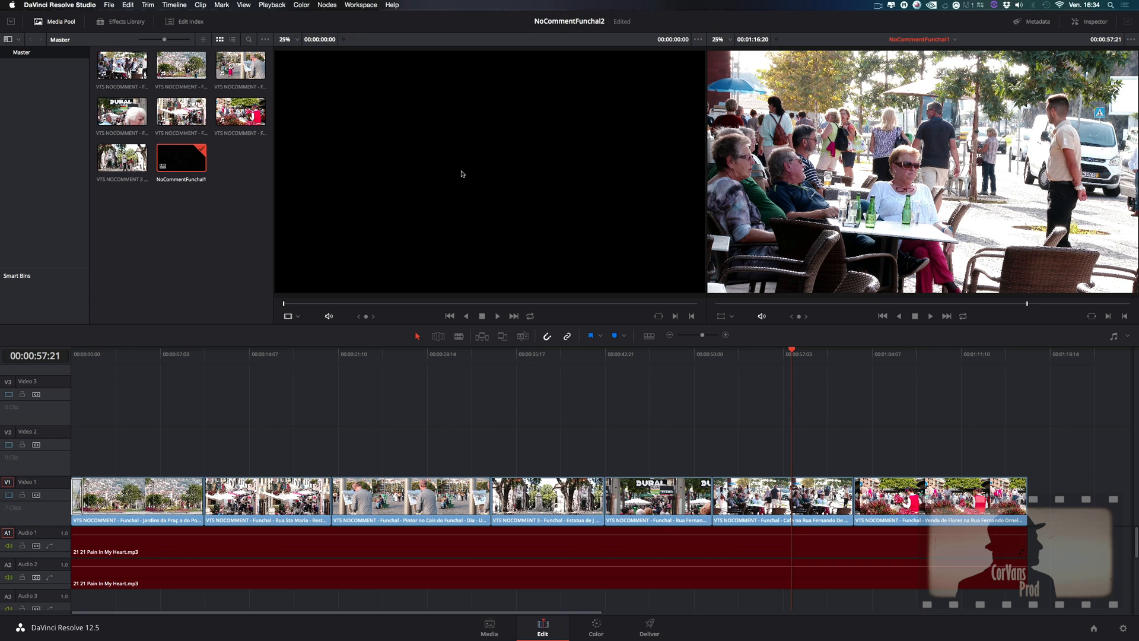
Quit DaVinci Resolve without saving the NoCommentFunchal2 project
key(super+q)
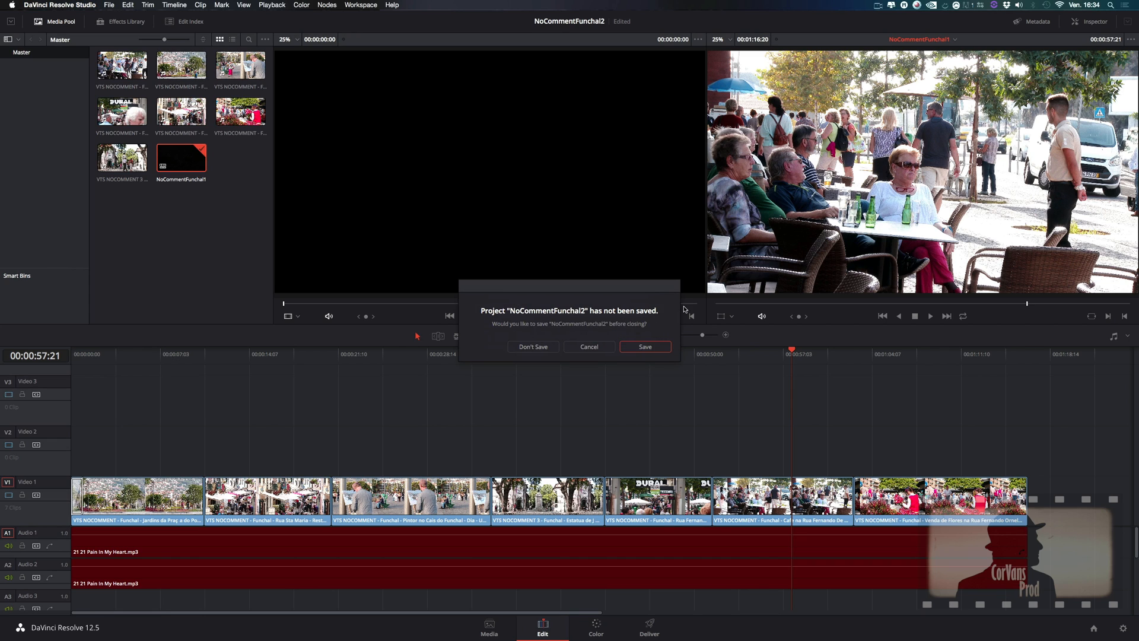
click(549, 348)
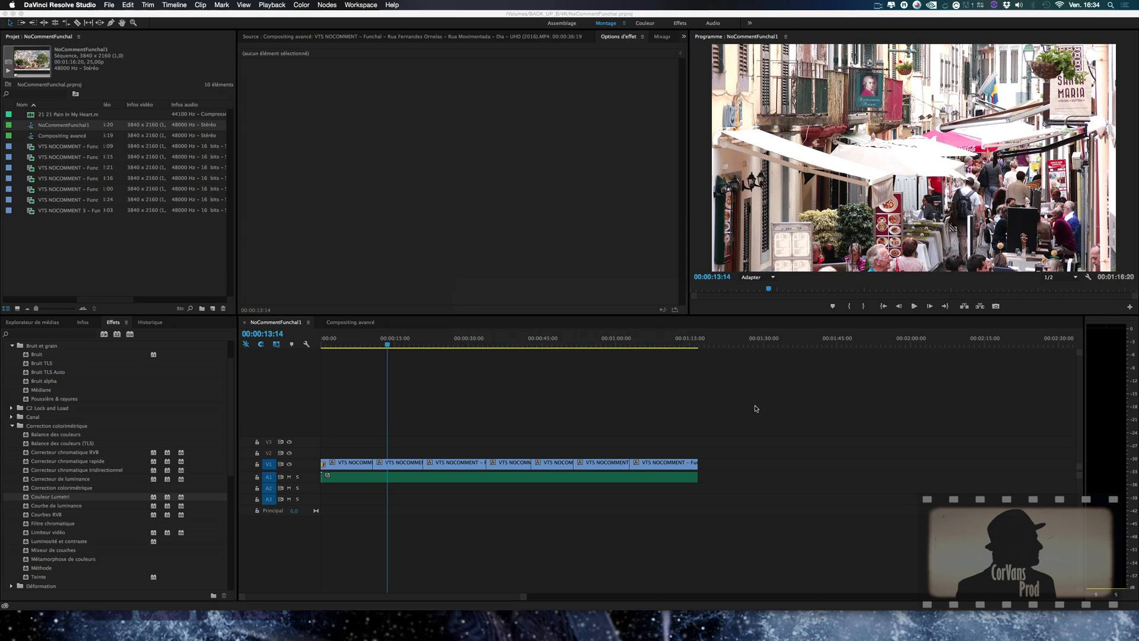
click(477, 341)
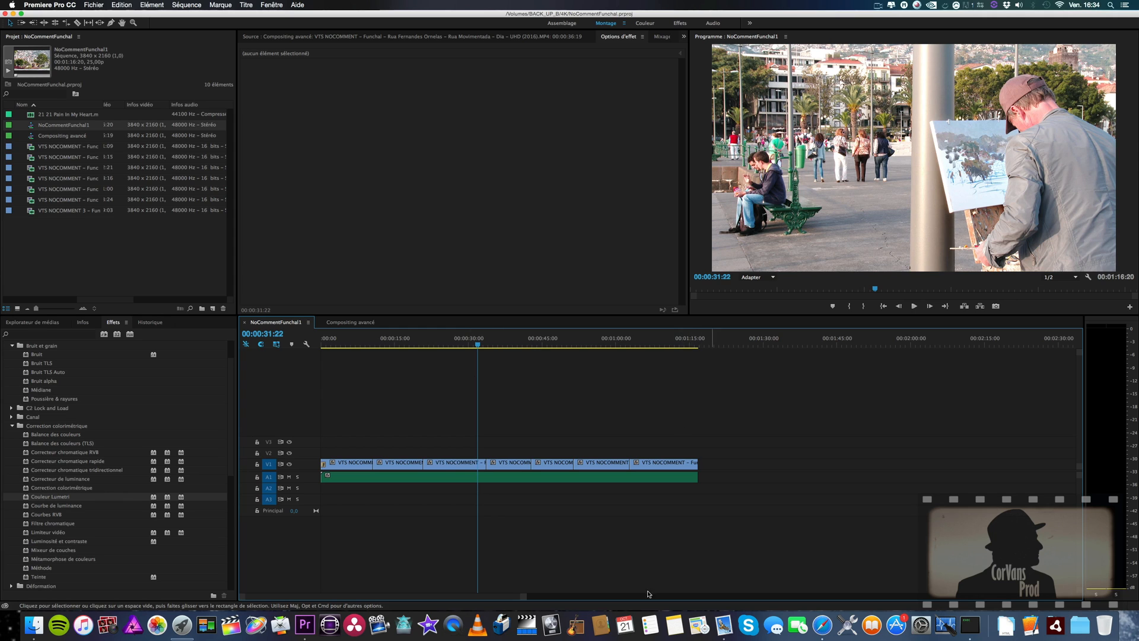
click(93, 4)
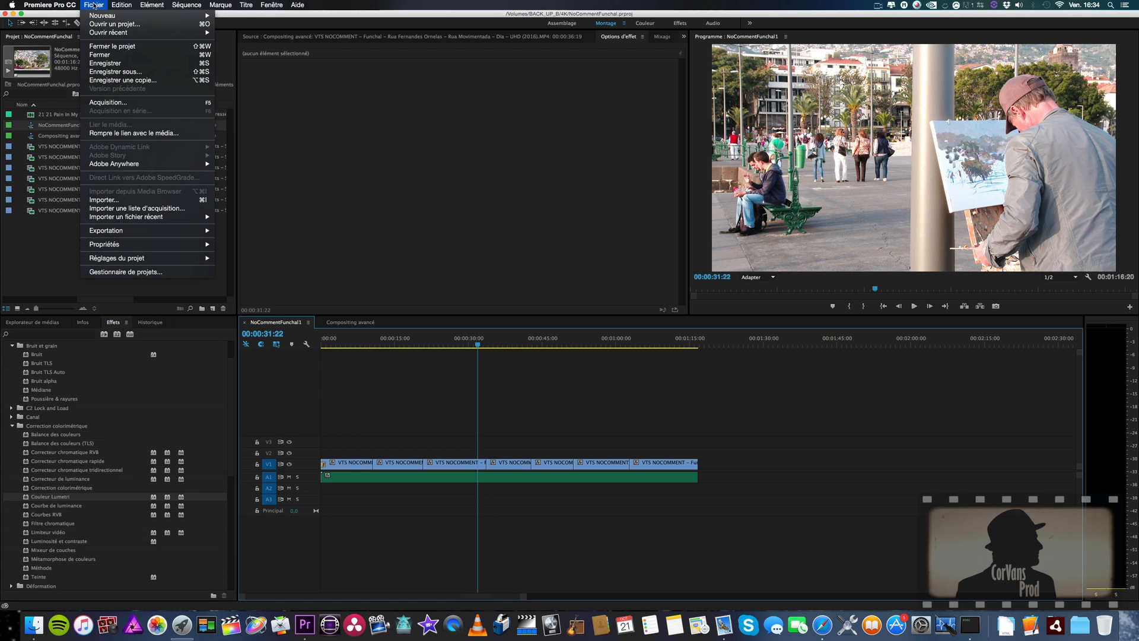
click(167, 274)
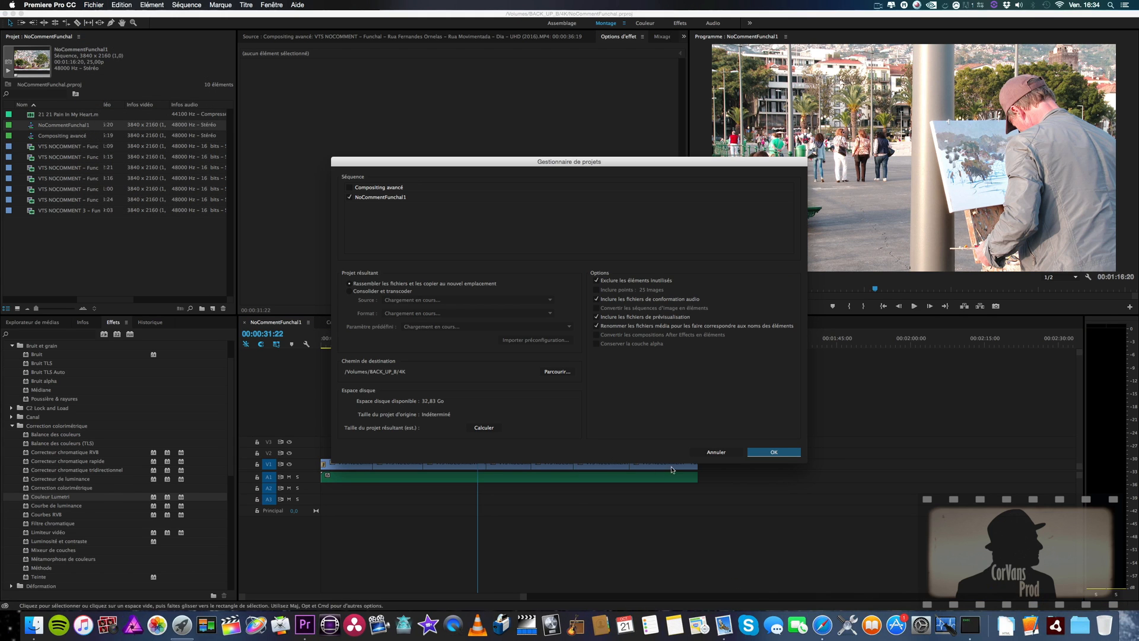
click(700, 454)
Open the Project Manager for the NoCommentFunchal1 sequence and set the resulting project to consolidate and transcode
click(93, 4)
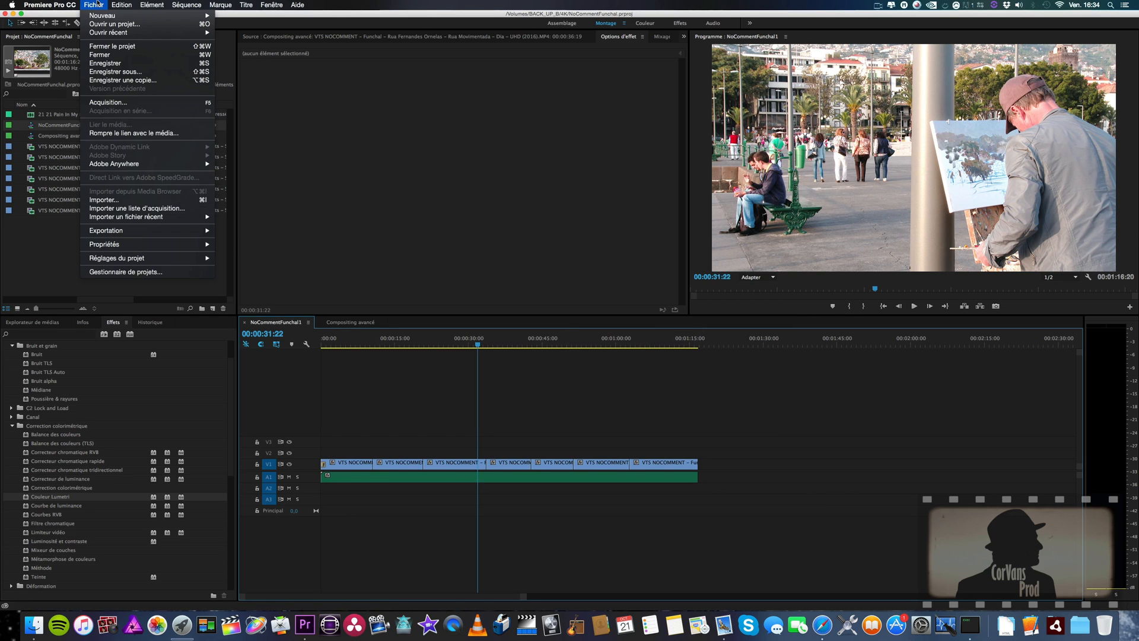
click(153, 272)
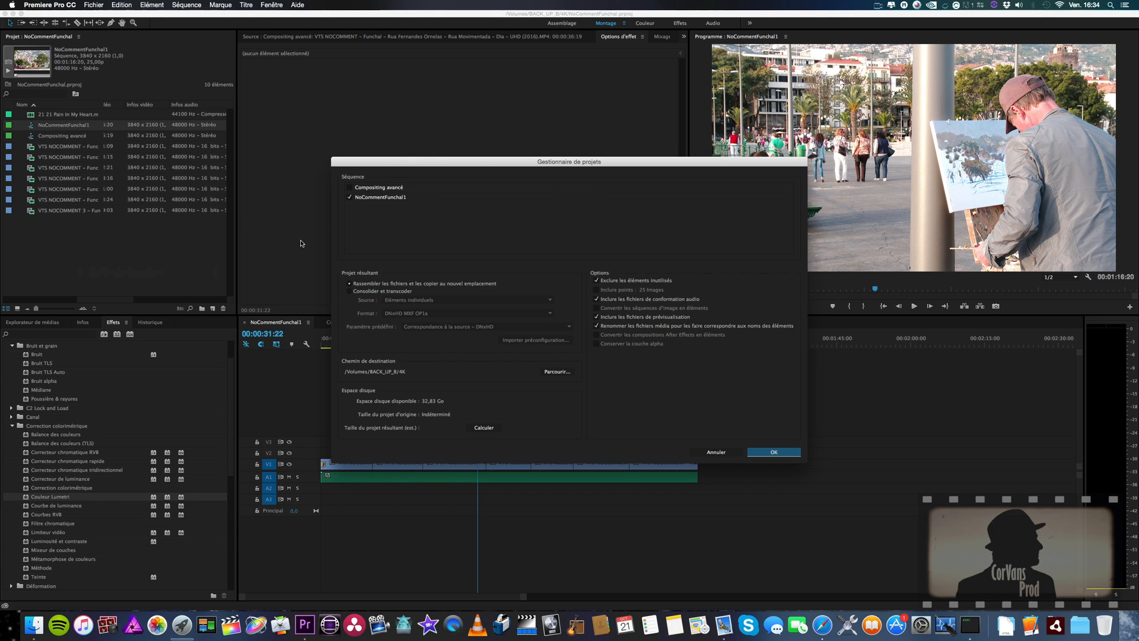
click(384, 293)
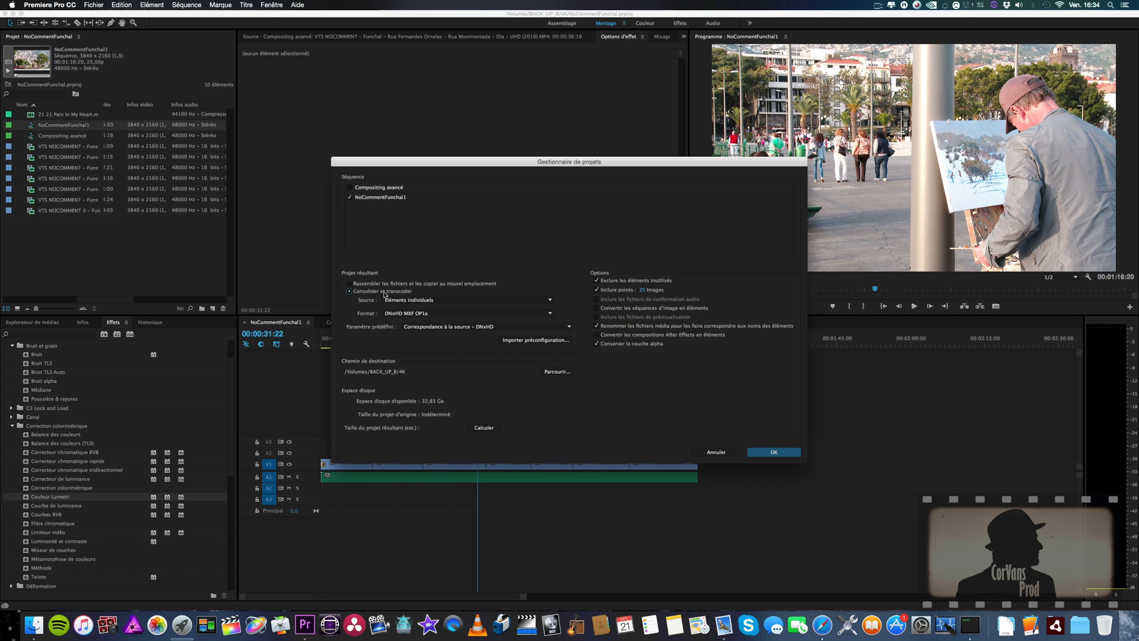
click(425, 285)
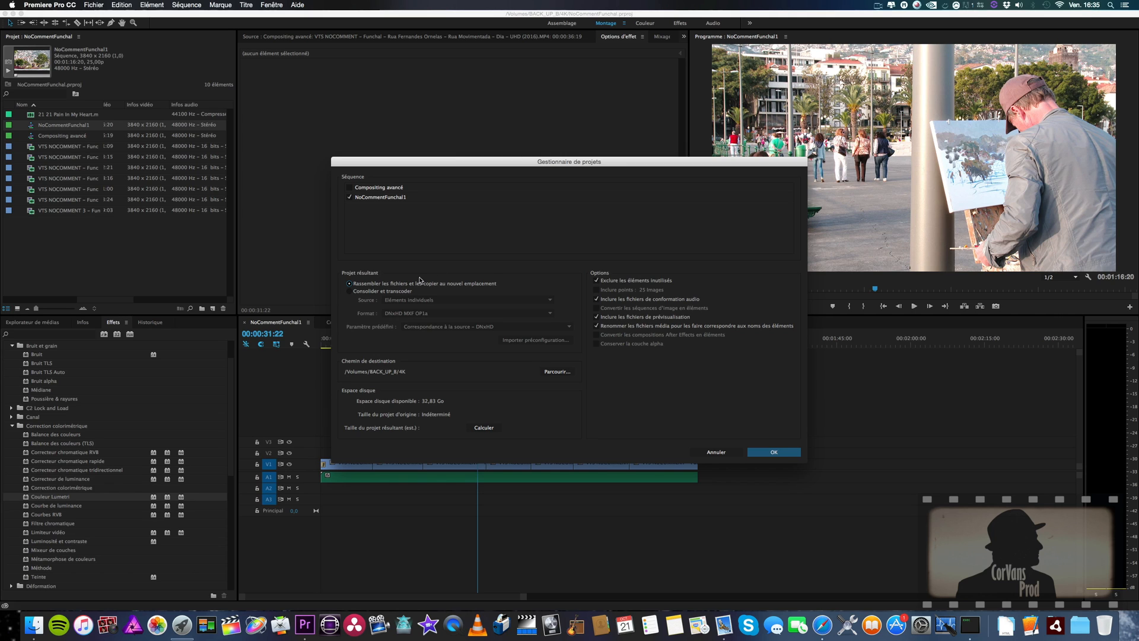
click(390, 292)
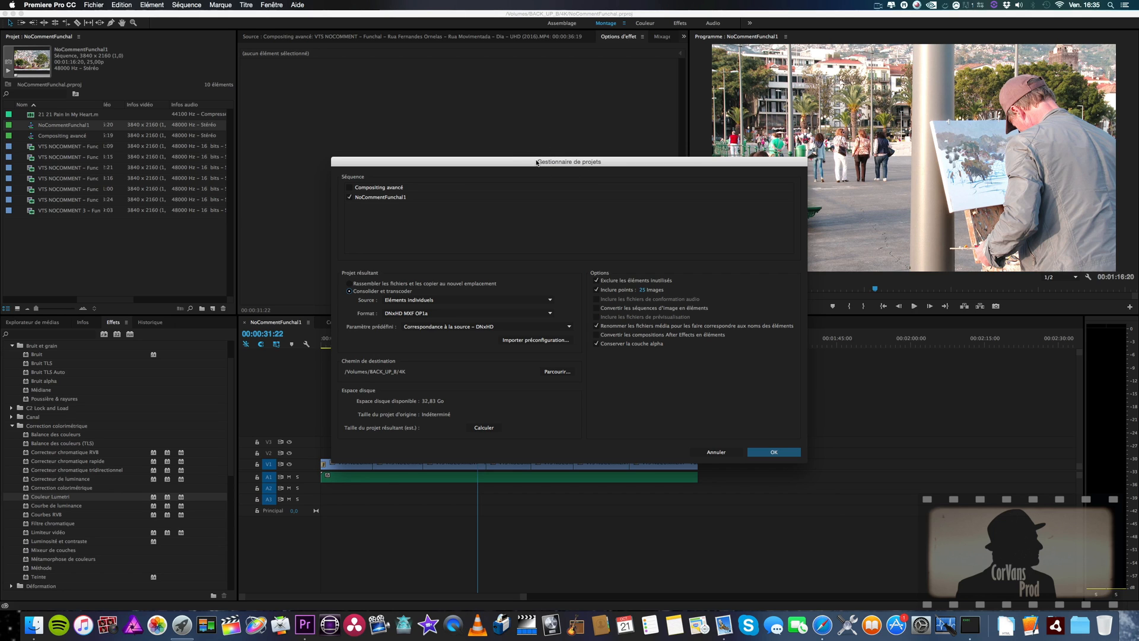
Set the transcode source to individual clips, with QuickTime format and the Match Source - Apple ProRes 422 preset
click(597, 280)
click(421, 300)
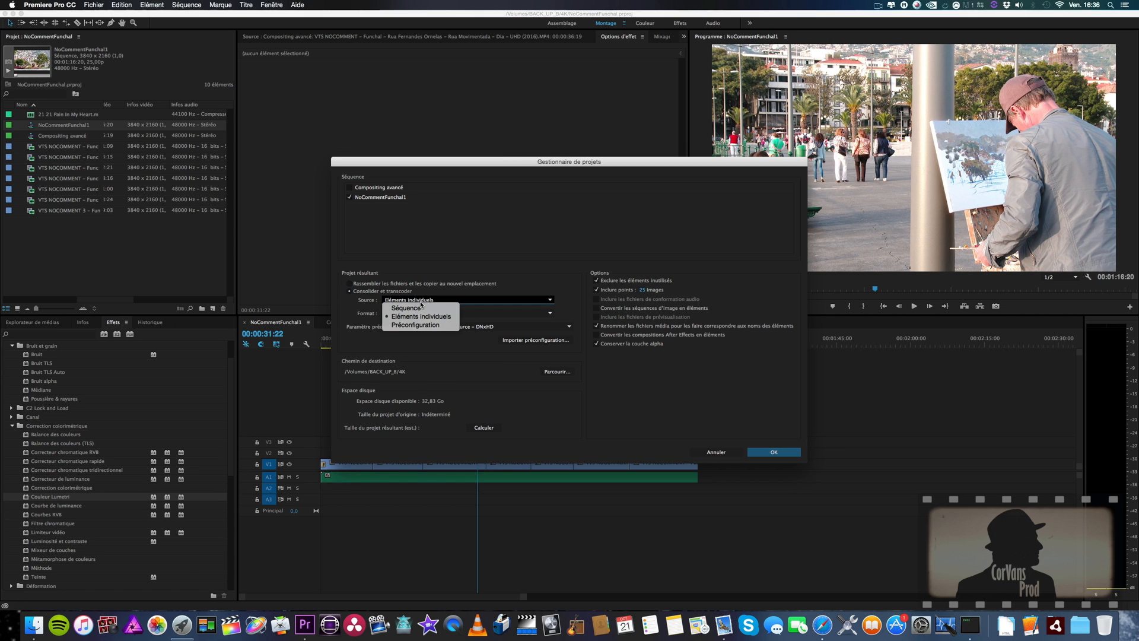
click(448, 316)
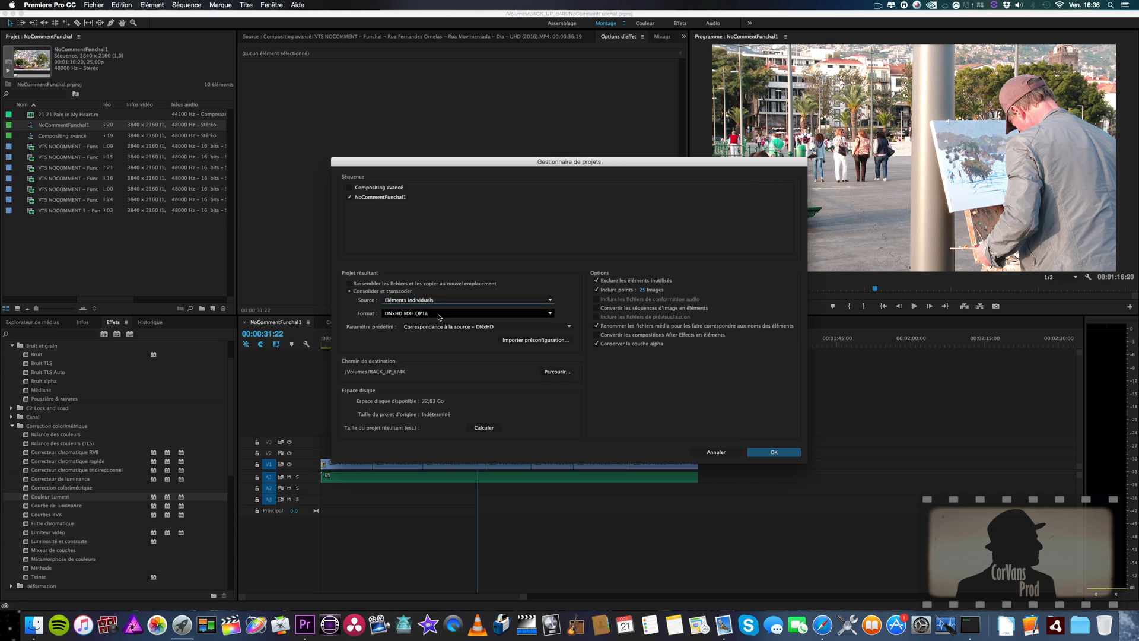
click(439, 313)
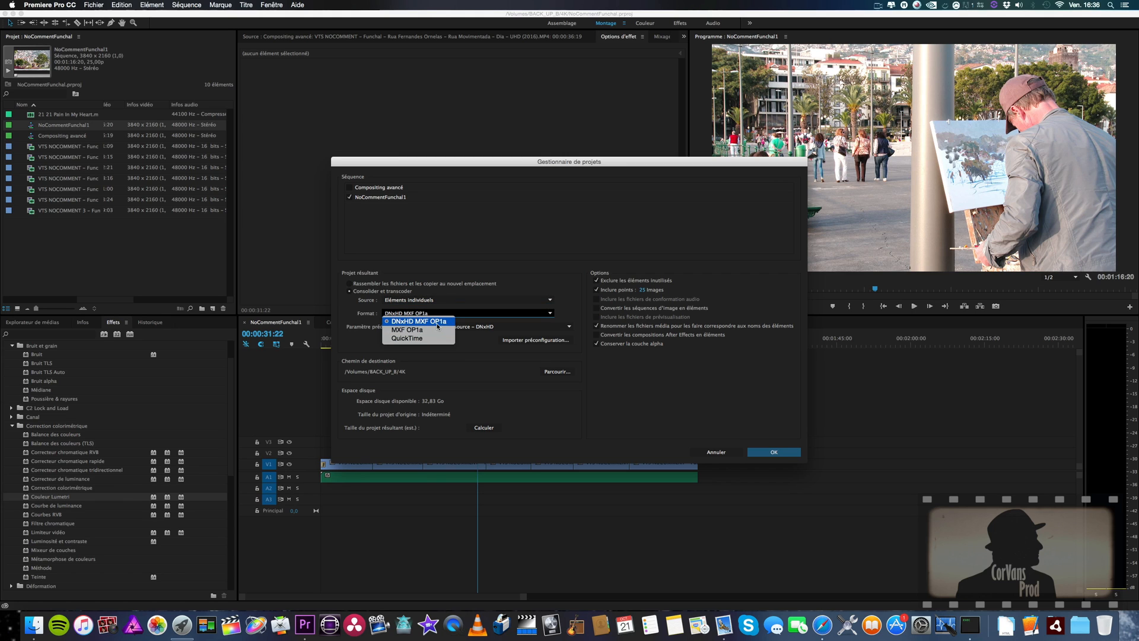
click(427, 338)
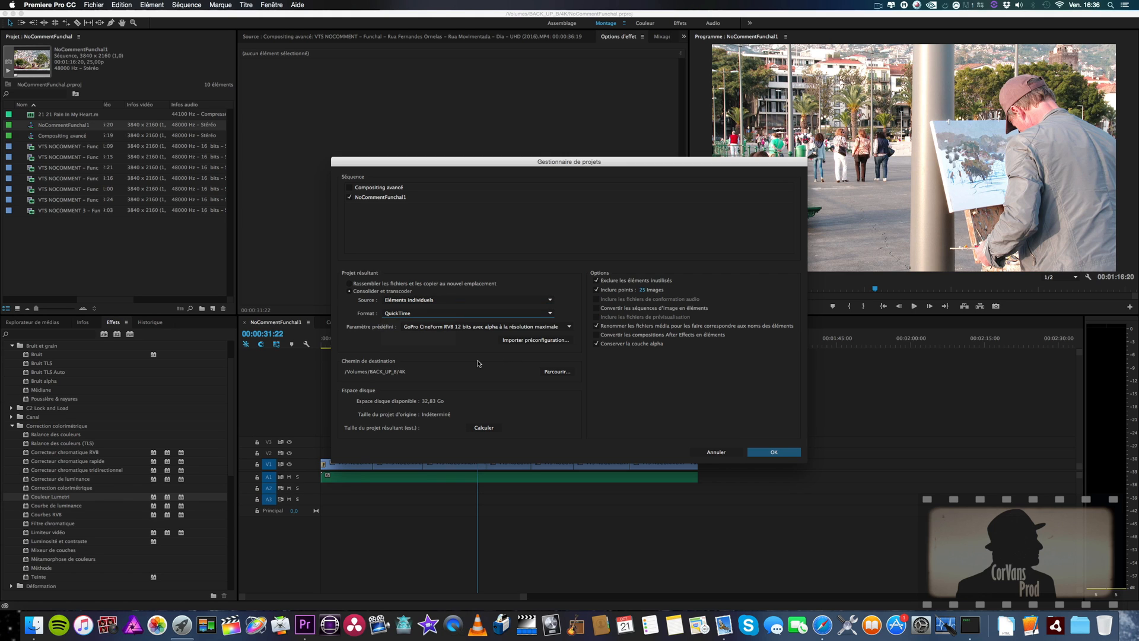
click(566, 326)
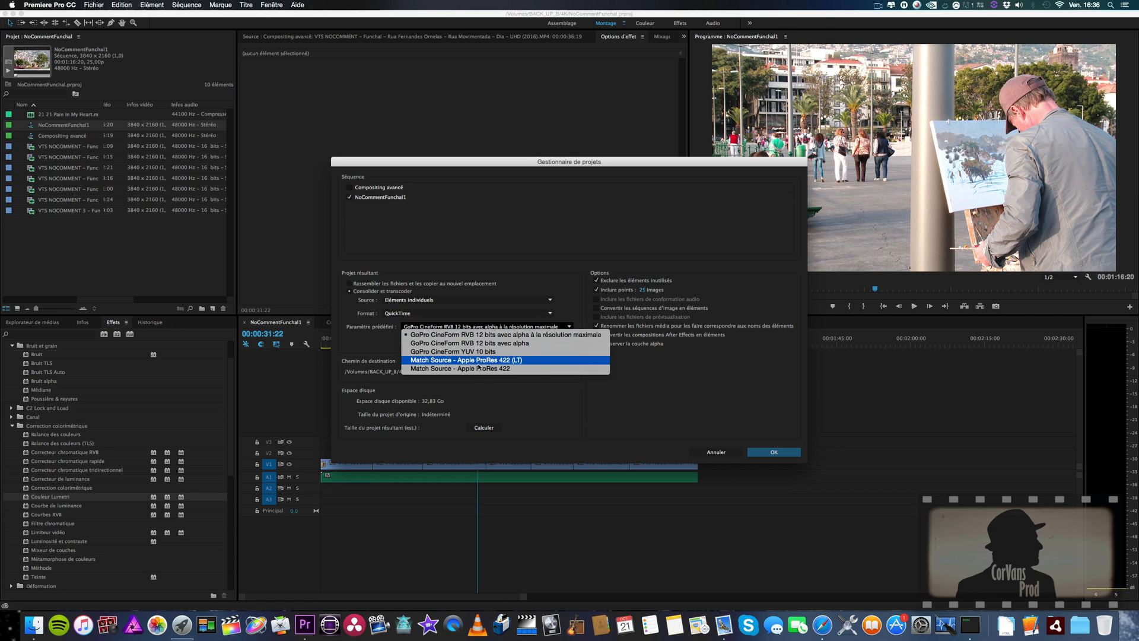
click(569, 361)
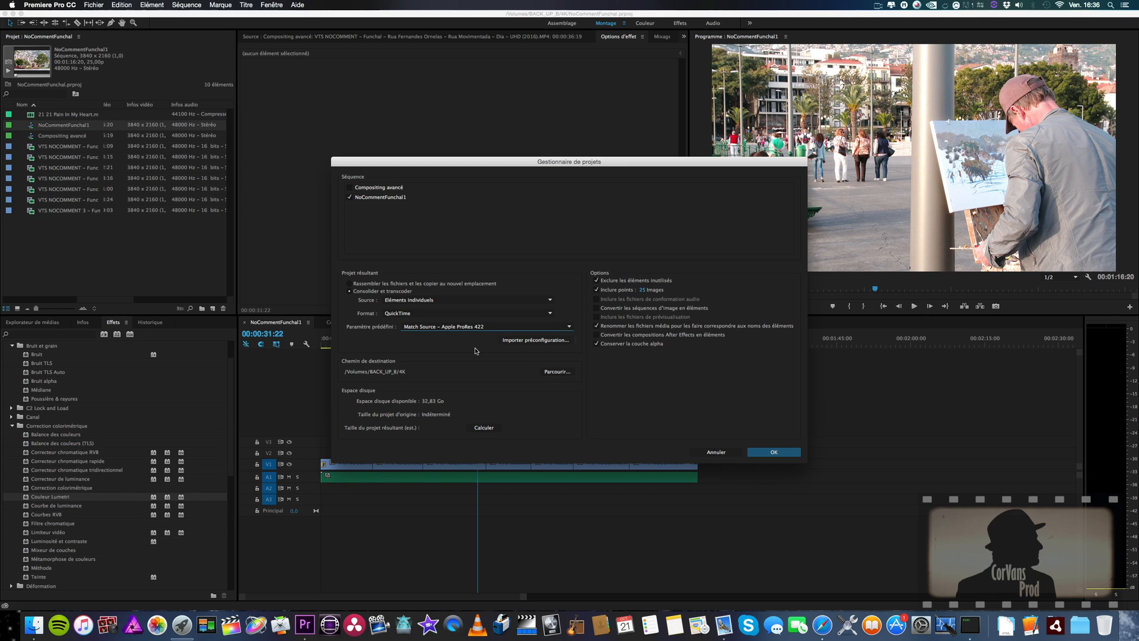
Review the QuickTime presets, then set the format to DNxHD MXF OP1a and look at its available presets
click(496, 327)
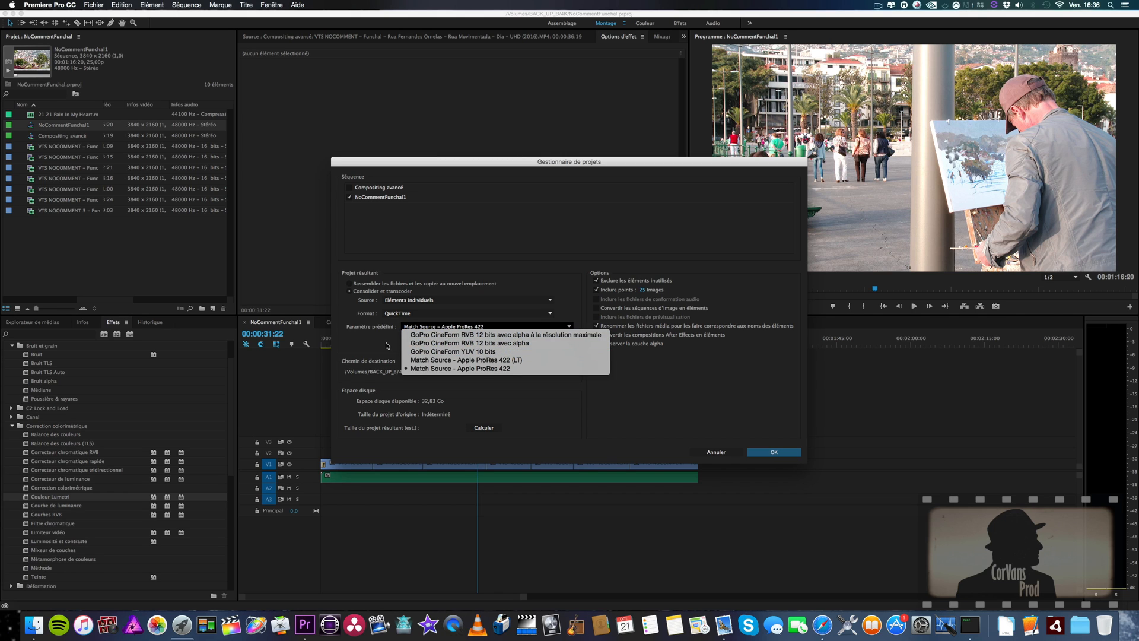
click(387, 346)
click(450, 314)
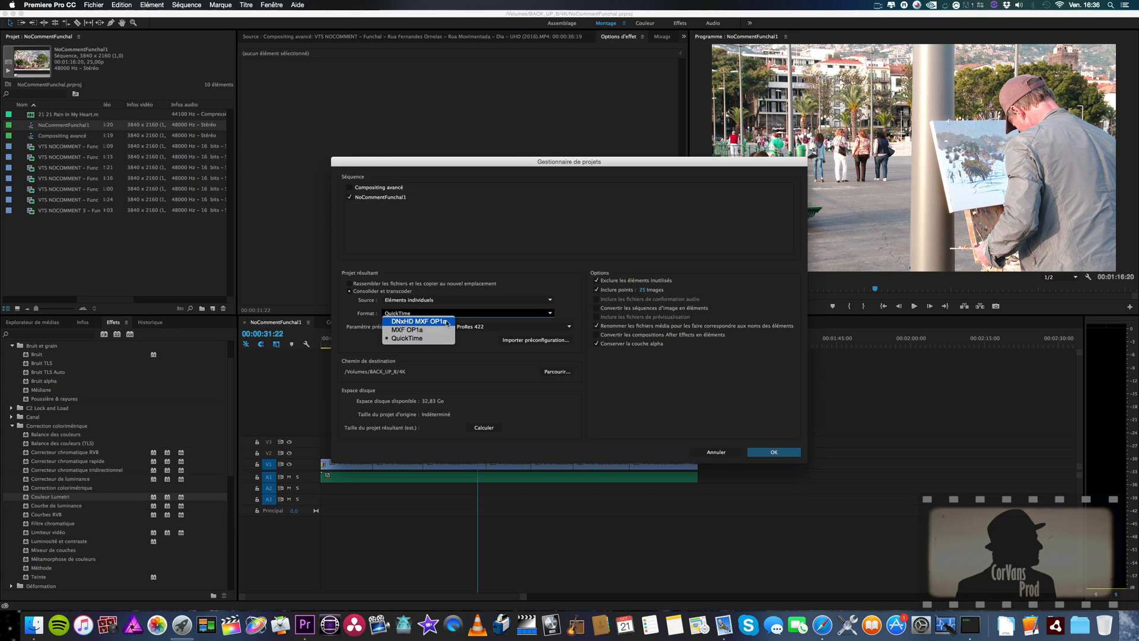
click(447, 322)
click(488, 326)
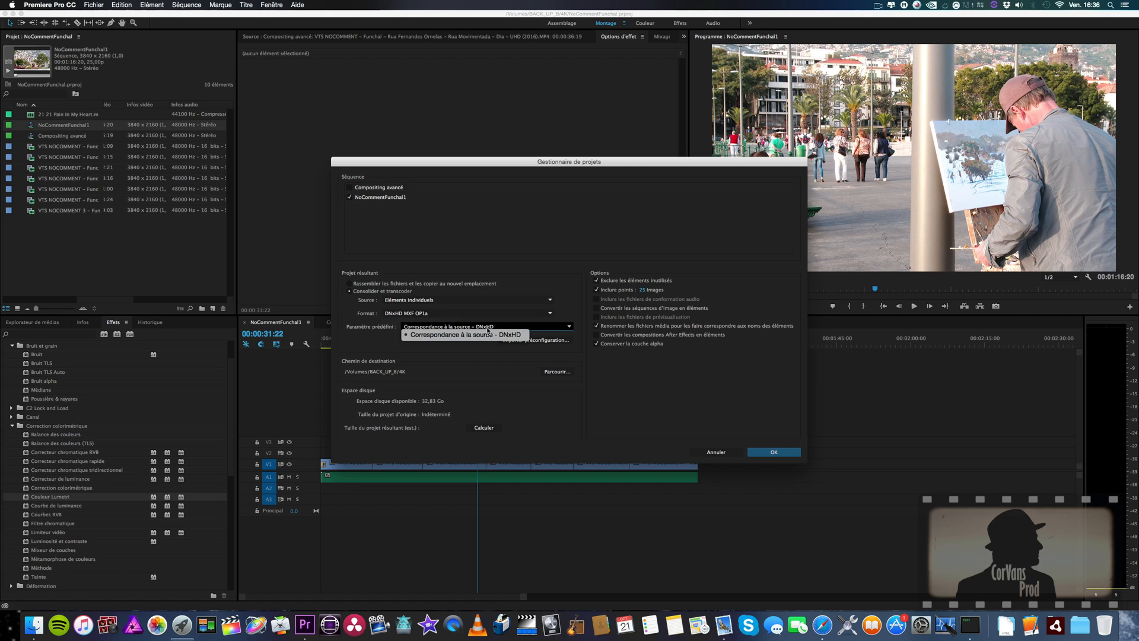
click(518, 317)
Set the transcode format to QuickTime with the Match Source - Apple ProRes 422 (LT) preset
click(520, 315)
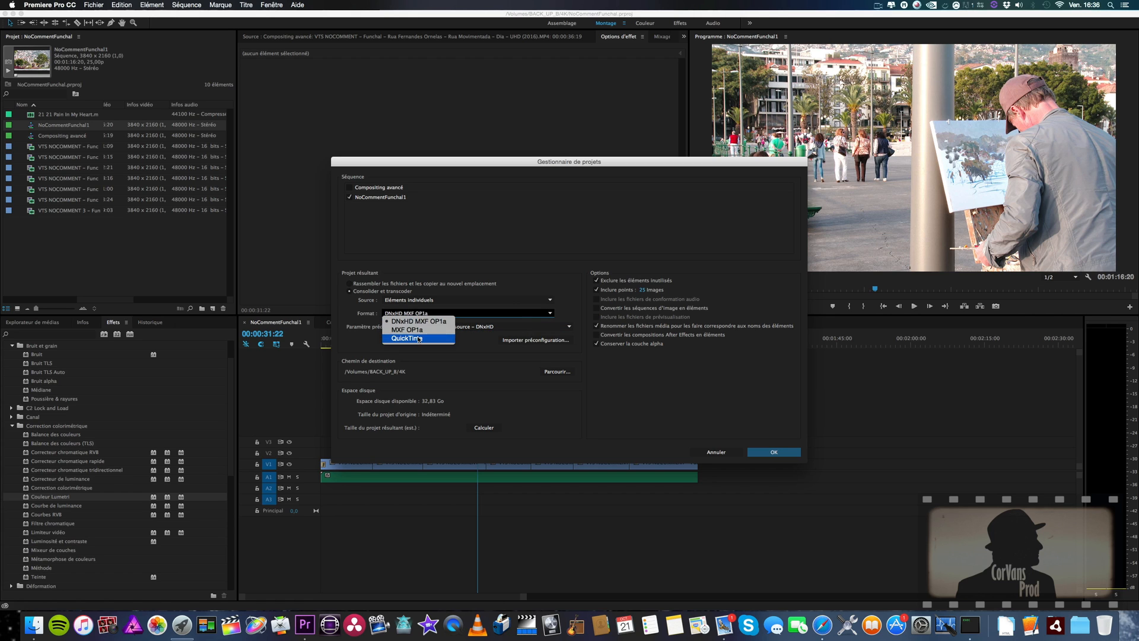
click(438, 339)
click(487, 328)
click(486, 361)
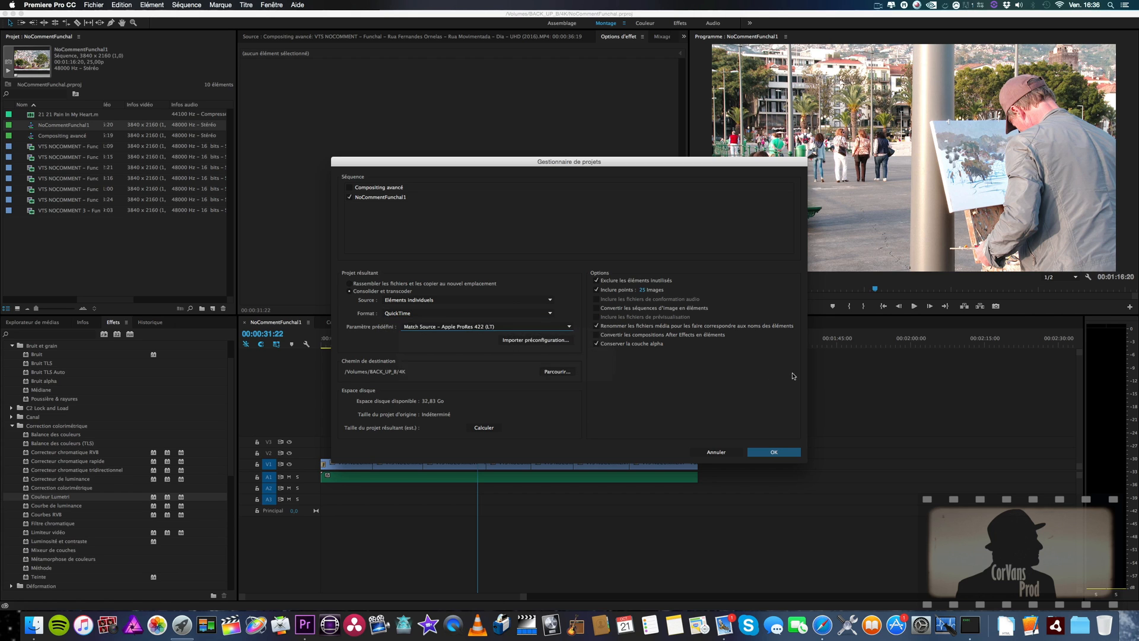
Create a NoCommentFunchal folder inside Vidéos and choose it as the destination path of the resulting project
click(557, 372)
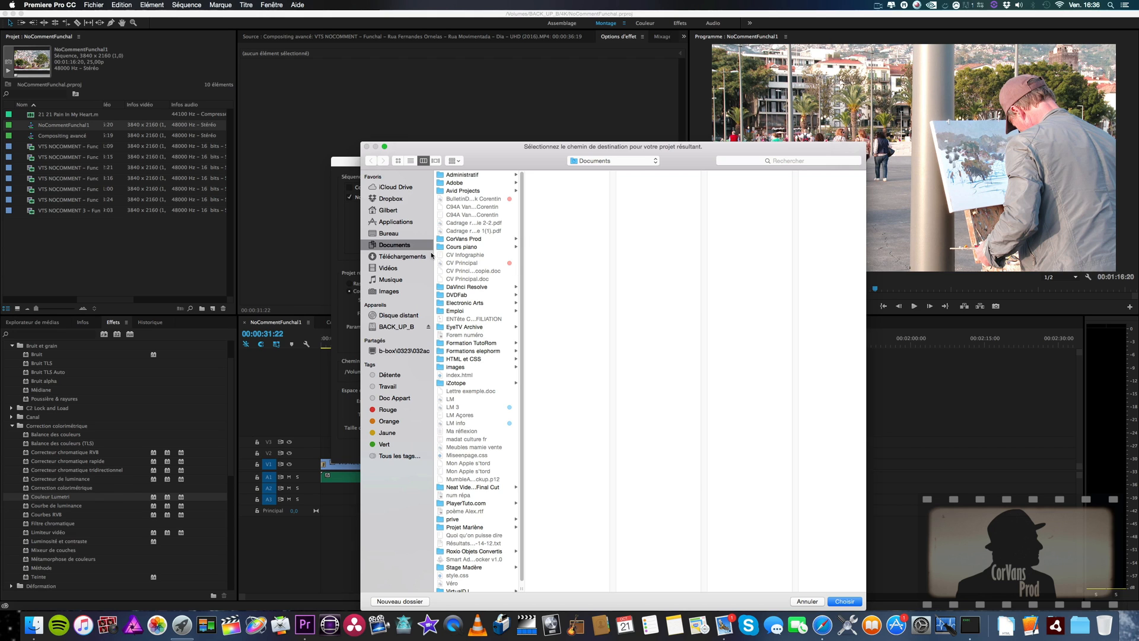
click(396, 268)
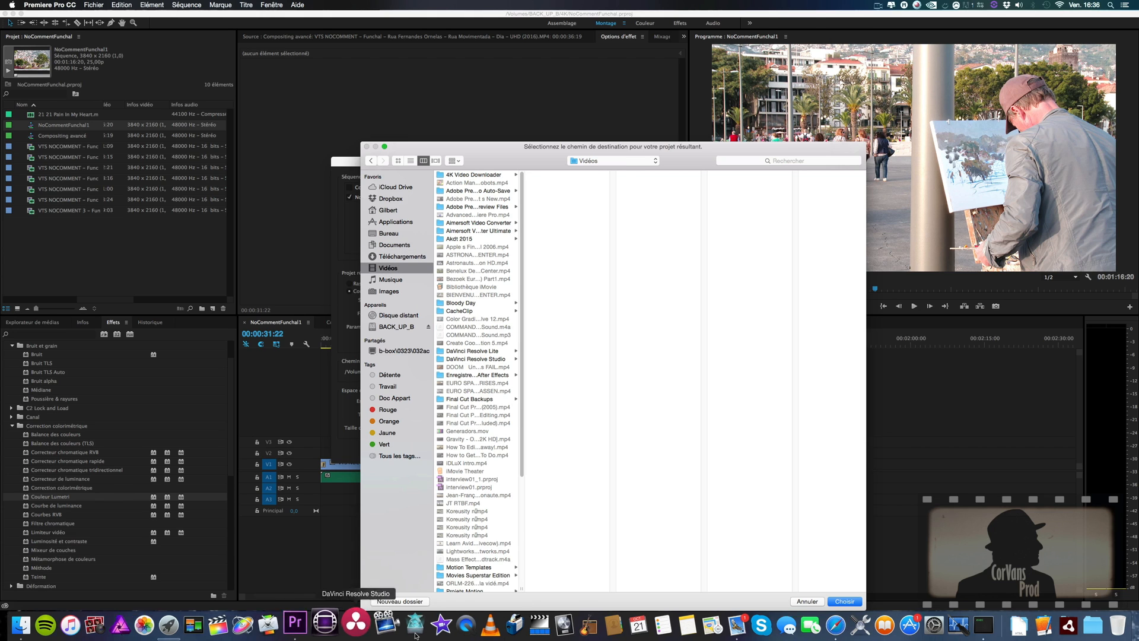
click(400, 601)
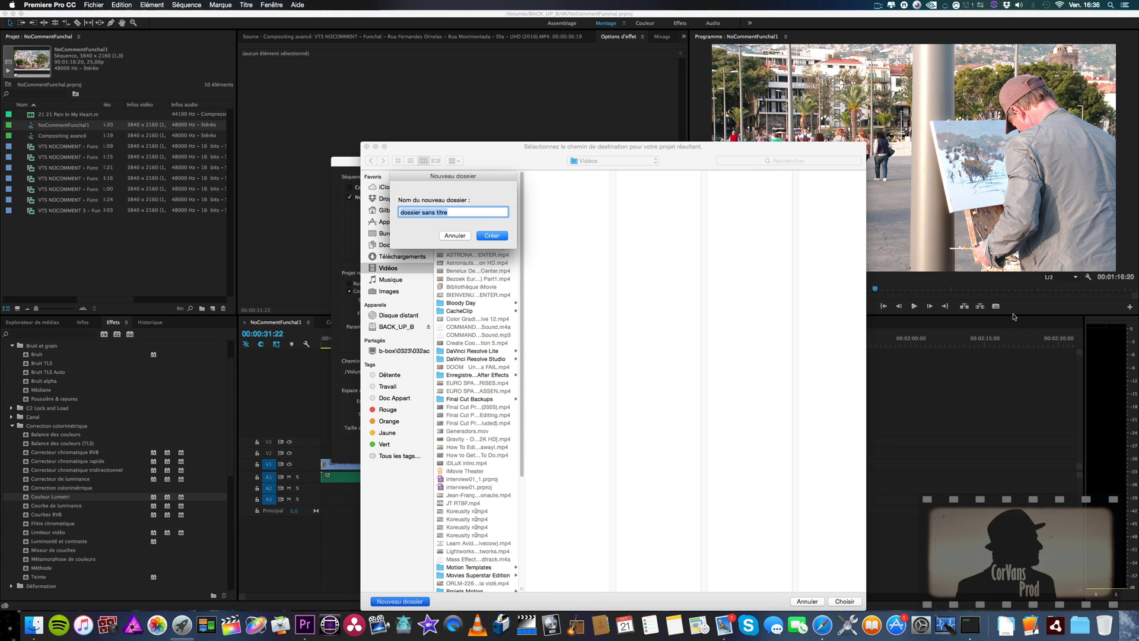
text(NoCommentFunchal)
key(Return)
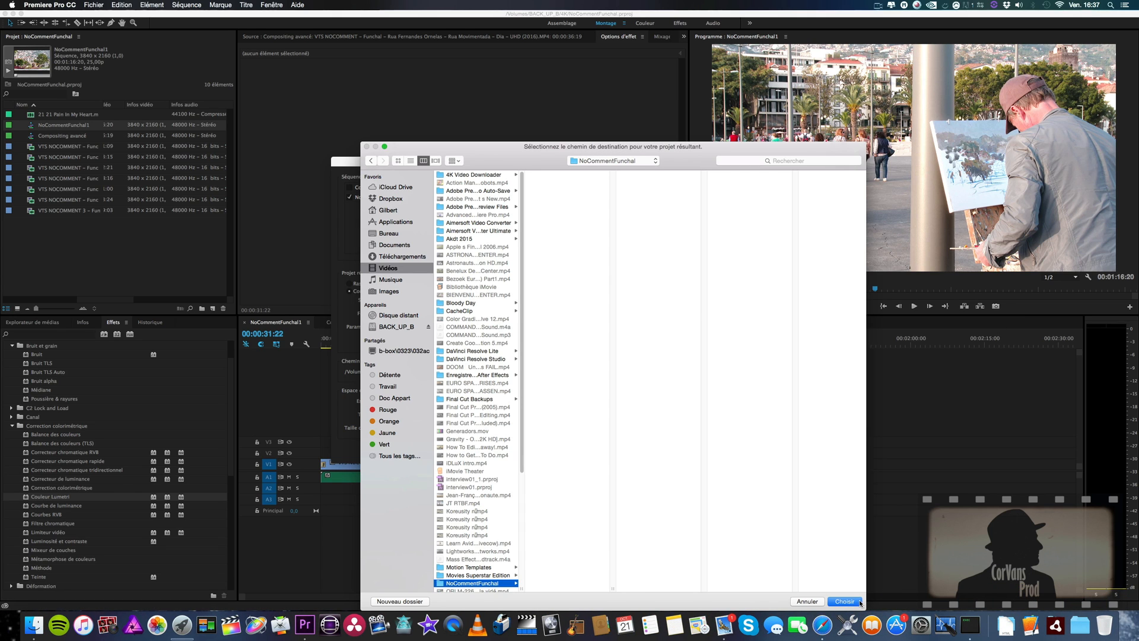
key(Return)
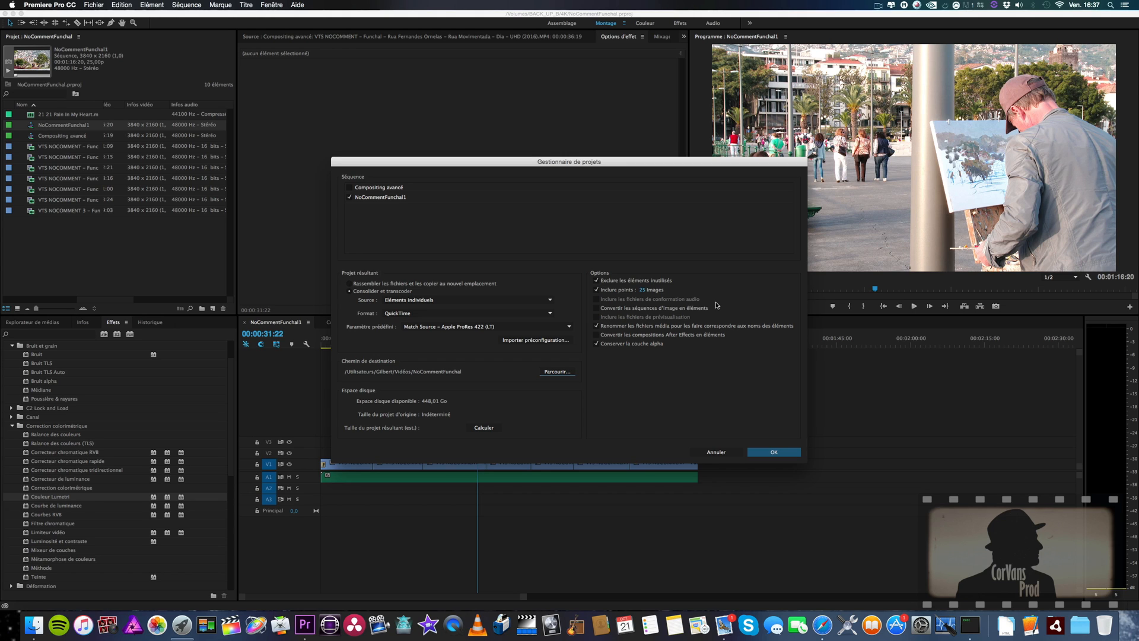
Calculate the resulting project's estimated size and start consolidating and transcoding the project
click(633, 281)
click(484, 428)
click(773, 453)
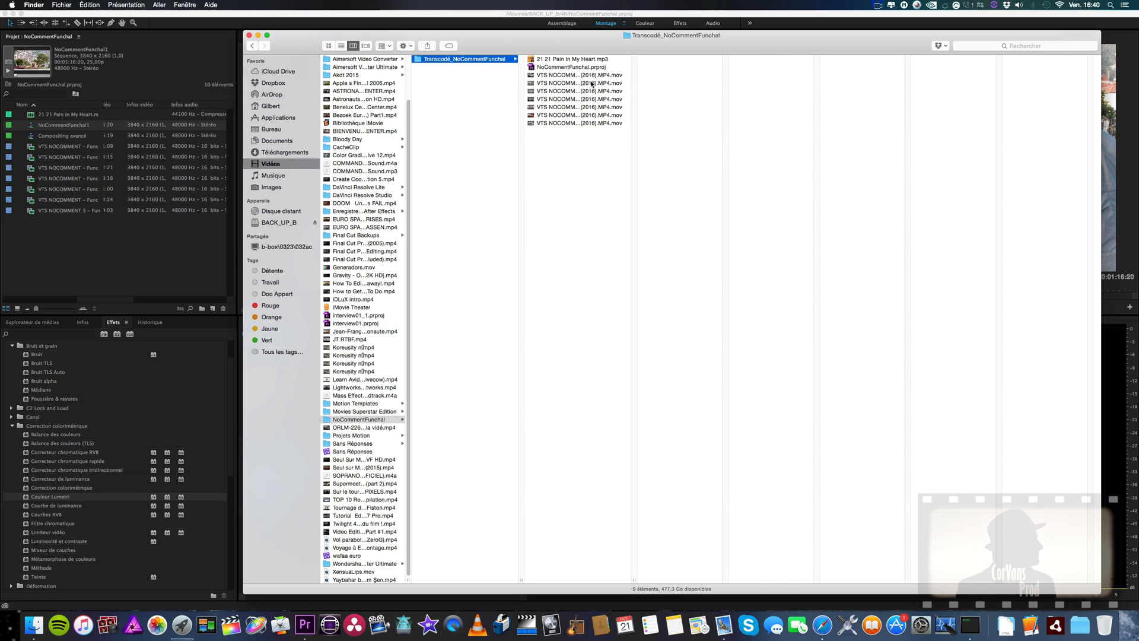
Preview the café clip and music in the Finder's transcoded folder, and inspect the café clip's format in QuickTime Player
click(620, 75)
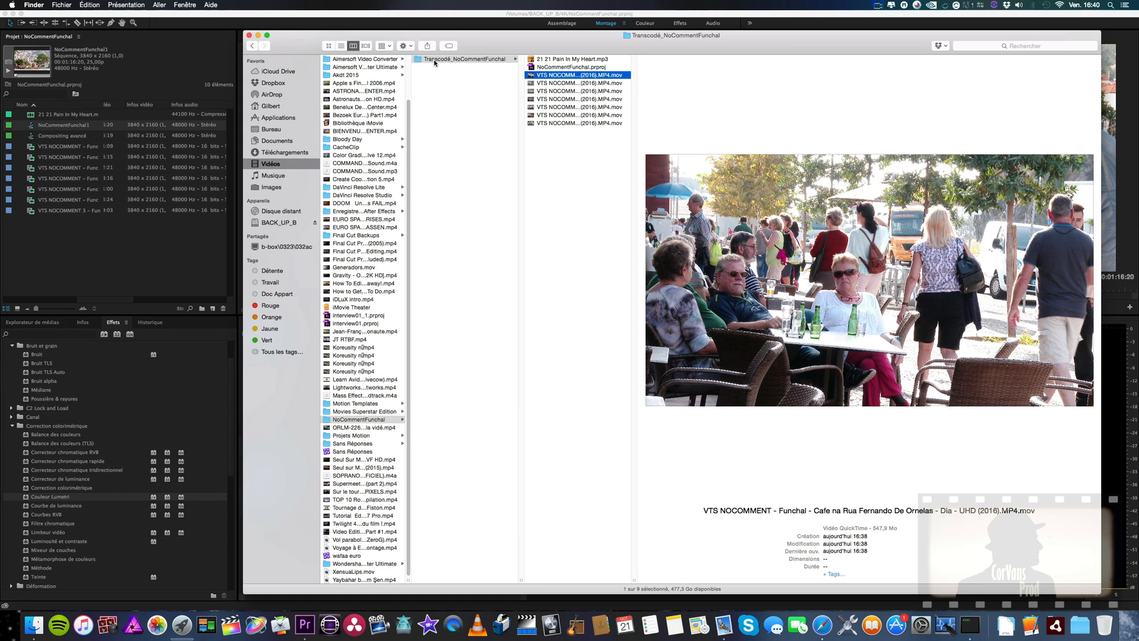
click(581, 60)
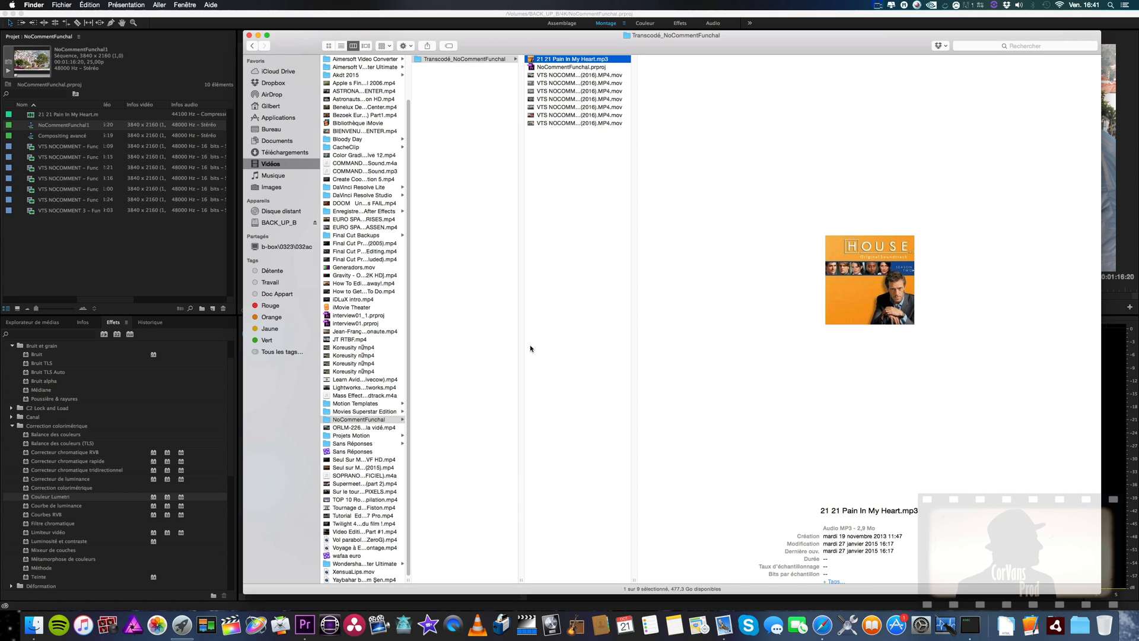
double_click(584, 79)
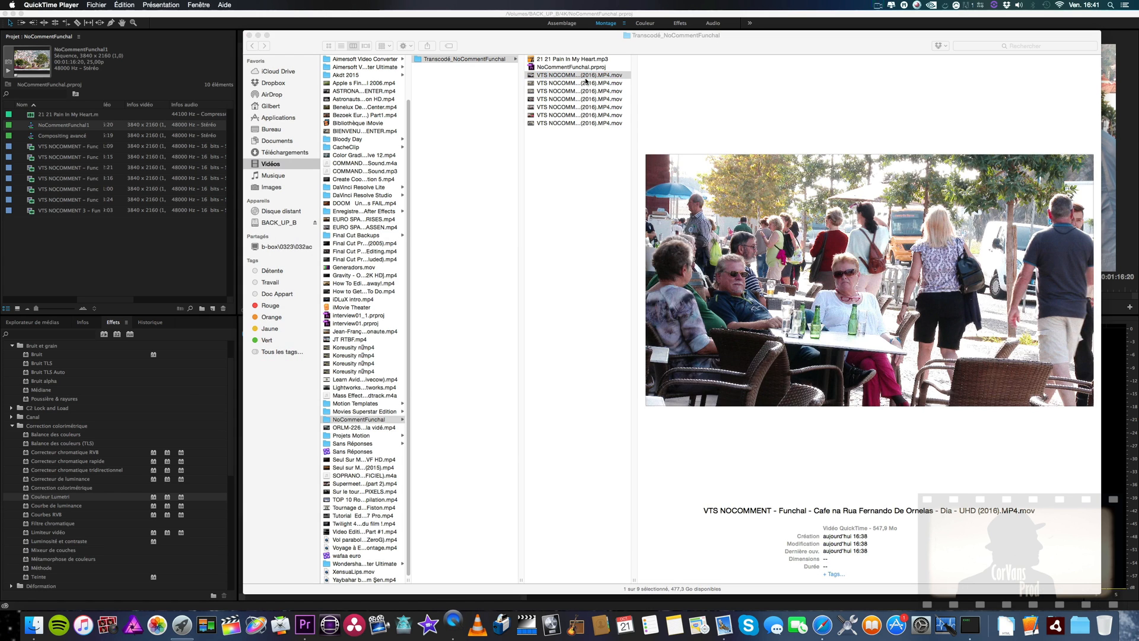
key(super+i)
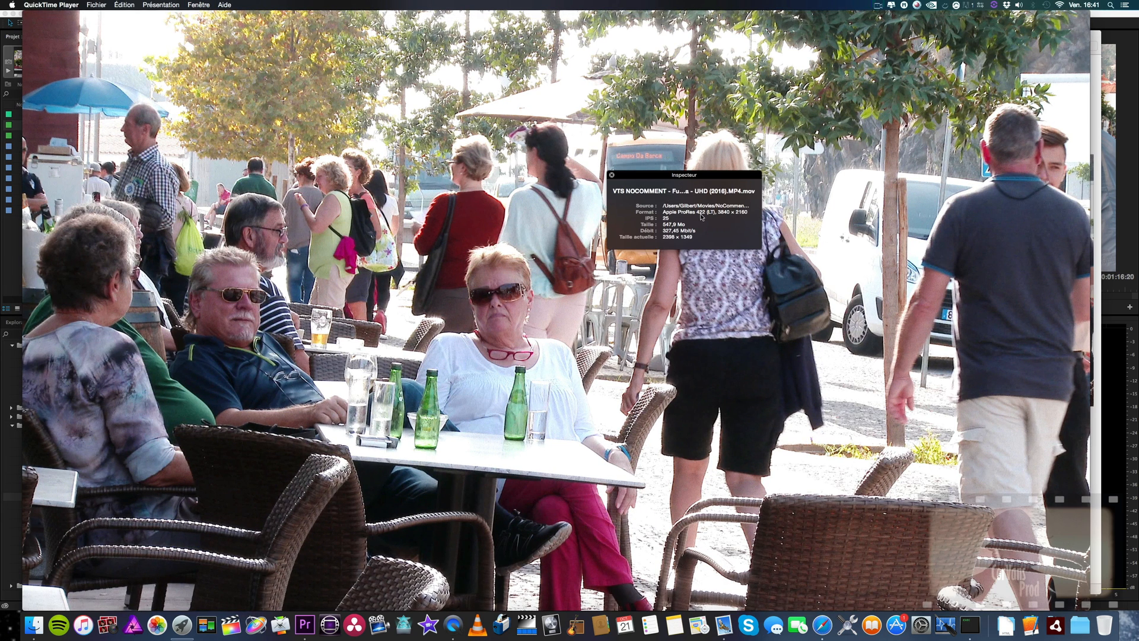
click(611, 175)
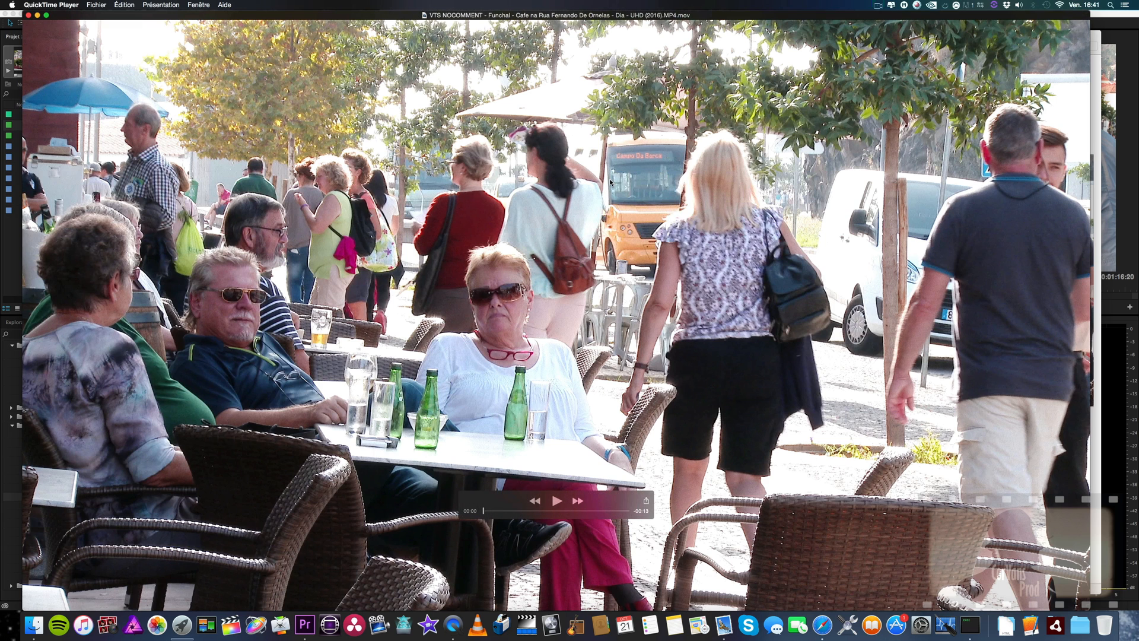
key(super+q)
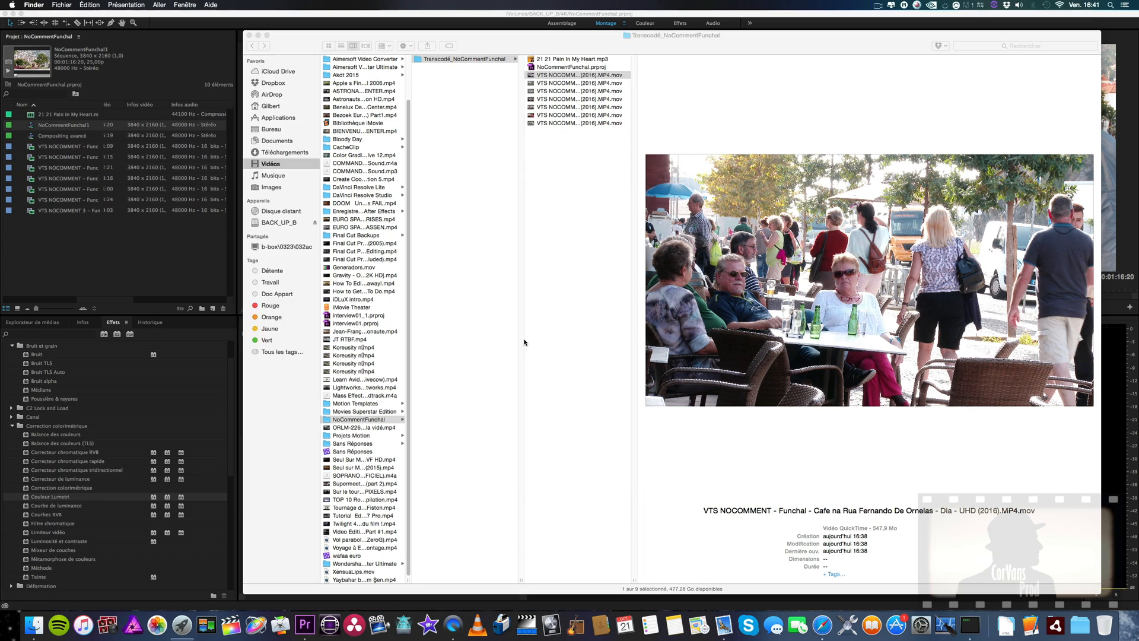
Open the transcoded NoCommentFunchal.prproj in Premiere Pro and check sequence playback from about 18 and 38 seconds
click(608, 67)
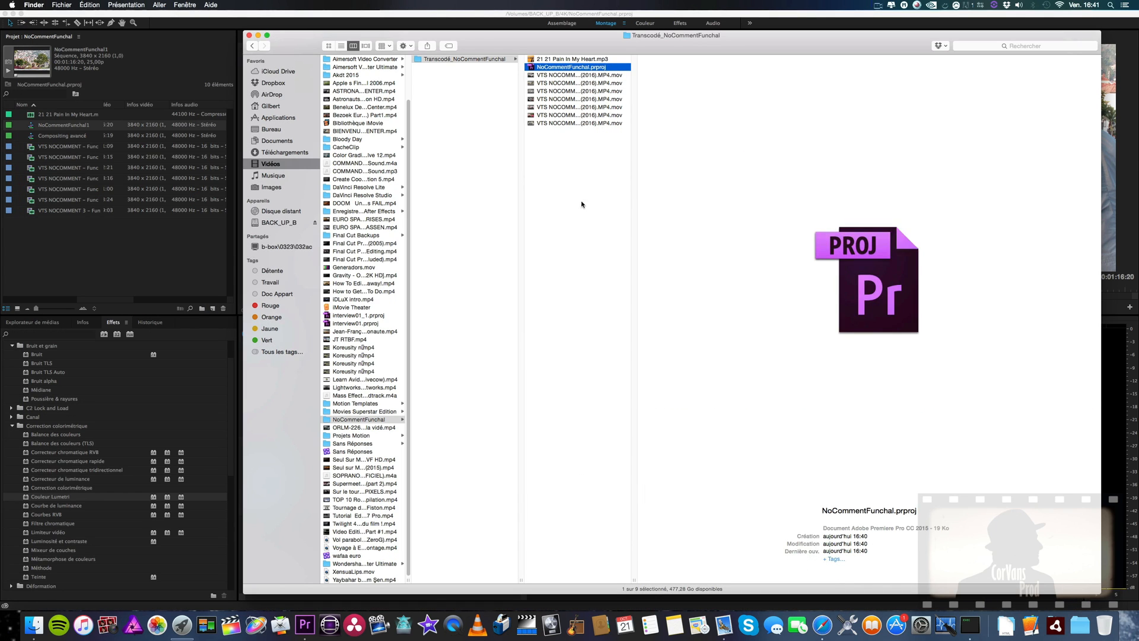
double_click(607, 68)
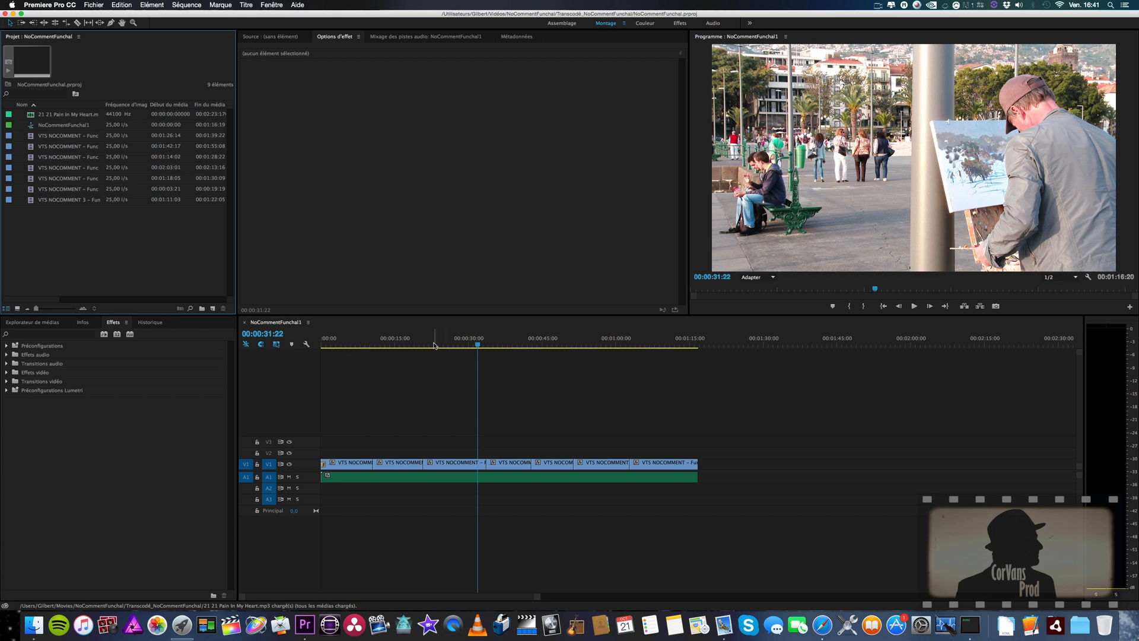
drag(436, 344, 409, 347)
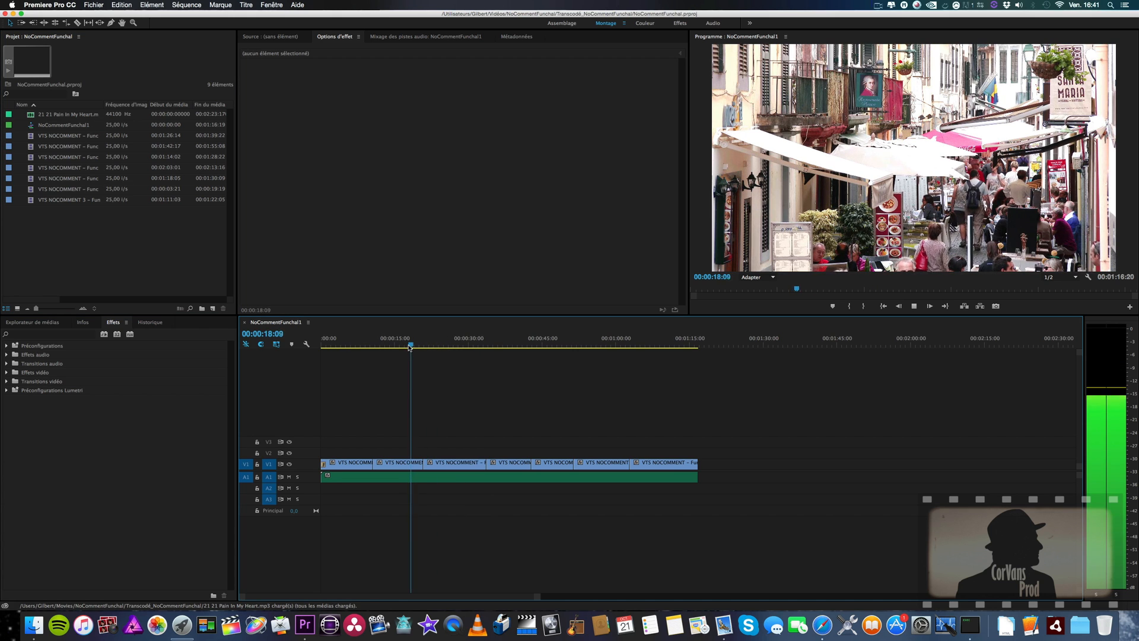
click(508, 345)
key(space)
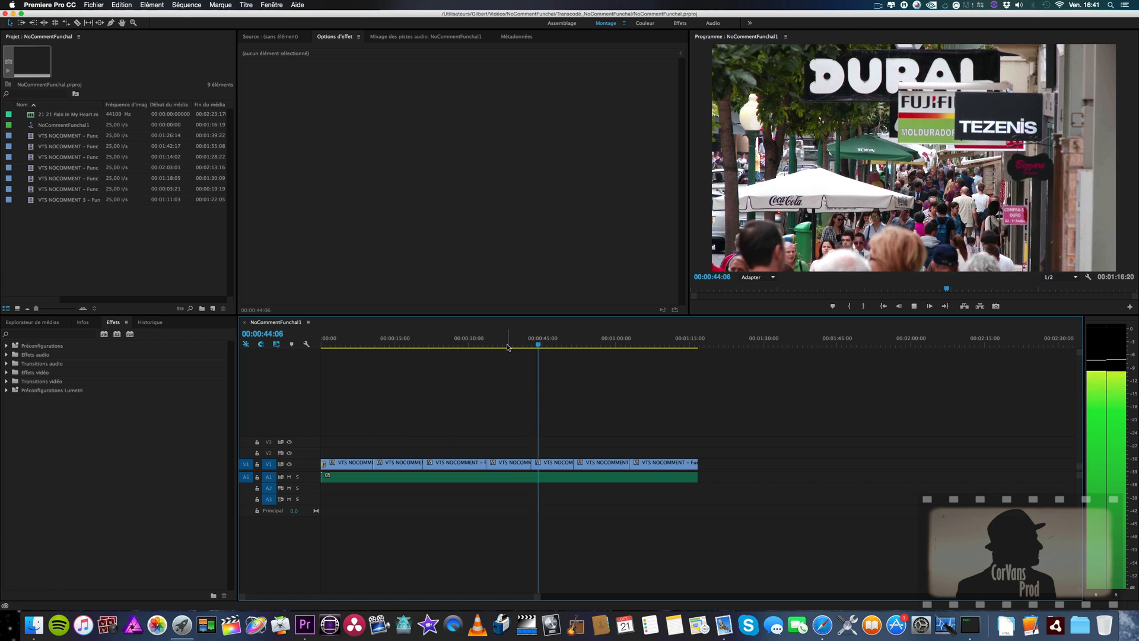
Stop the playback and start exporting the NoCommentFunchal1 sequence from the project as Final Cut Pro XML
key(space)
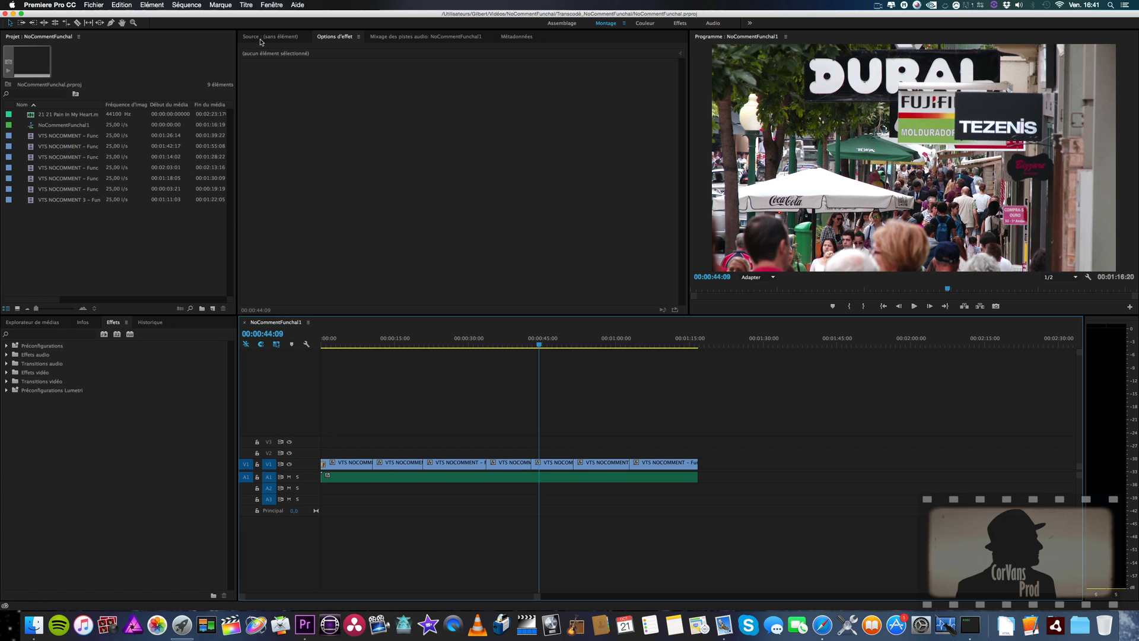
click(103, 4)
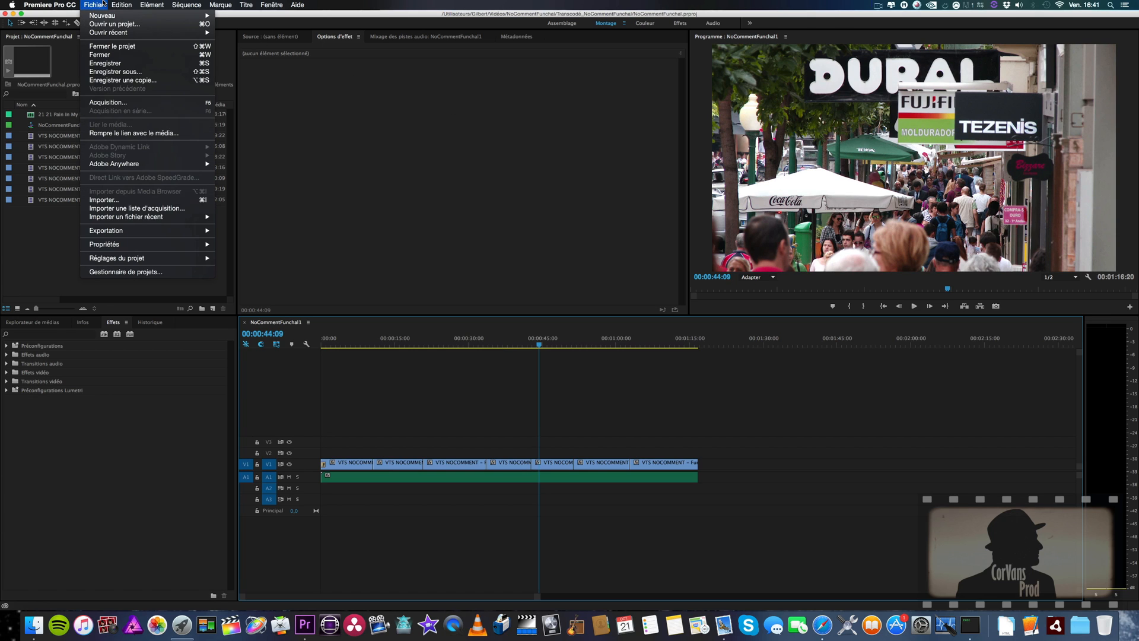
click(102, 4)
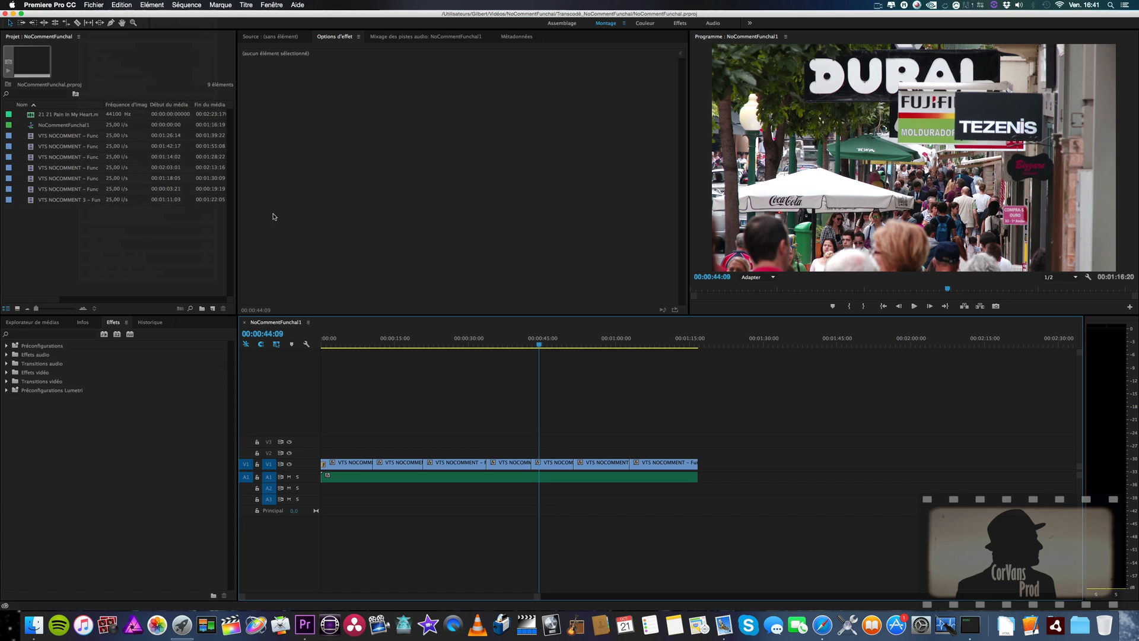
click(37, 128)
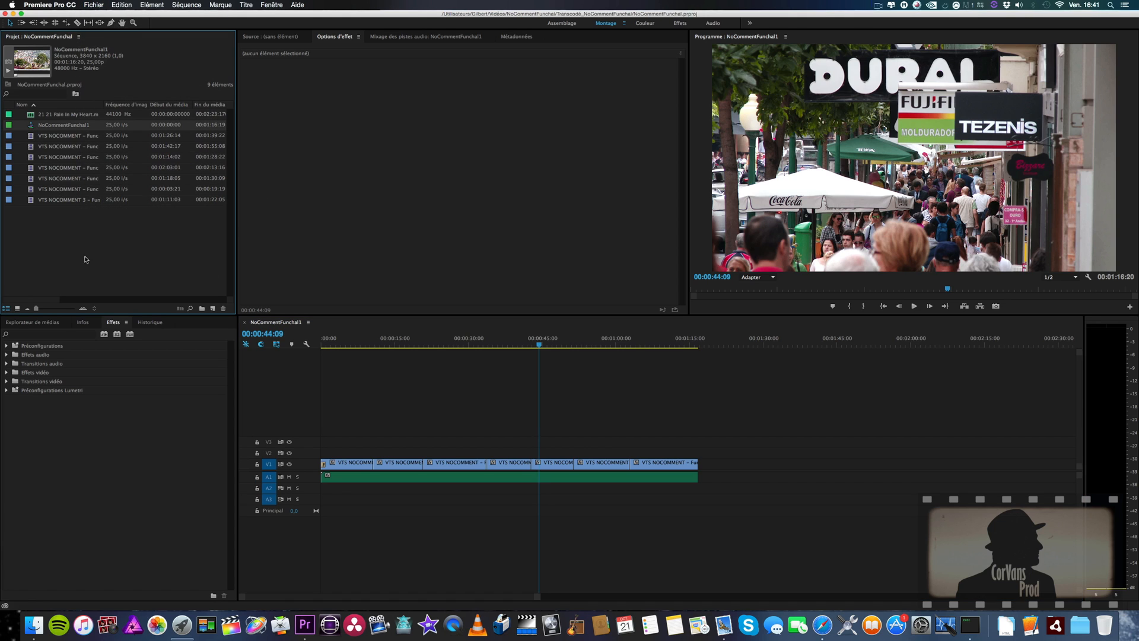
click(85, 3)
mouse_move(144, 233)
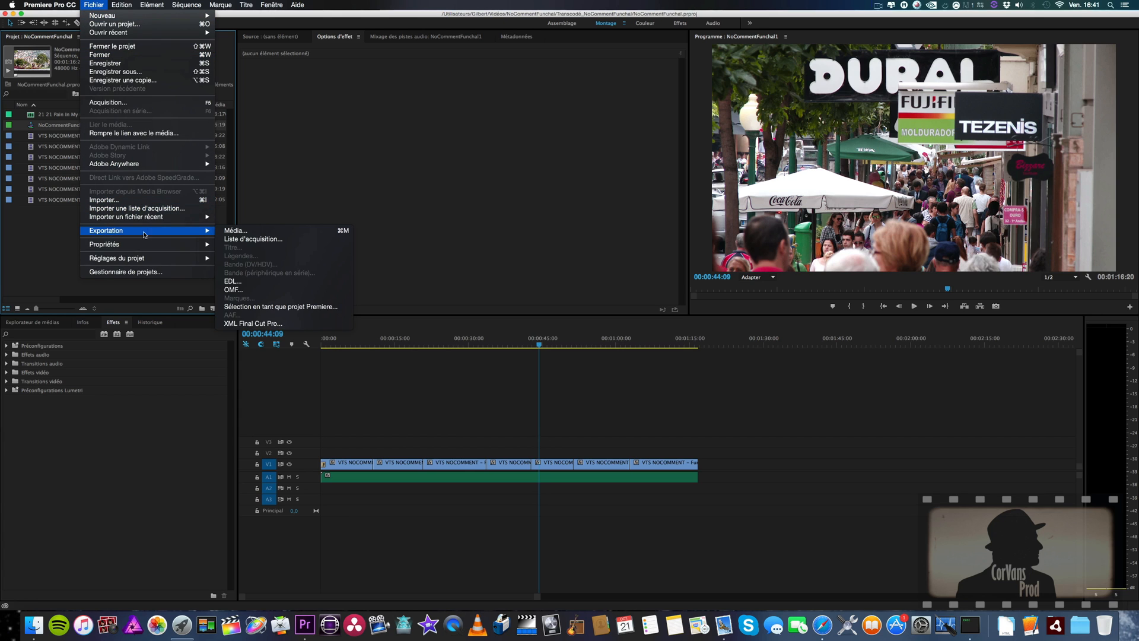
click(255, 323)
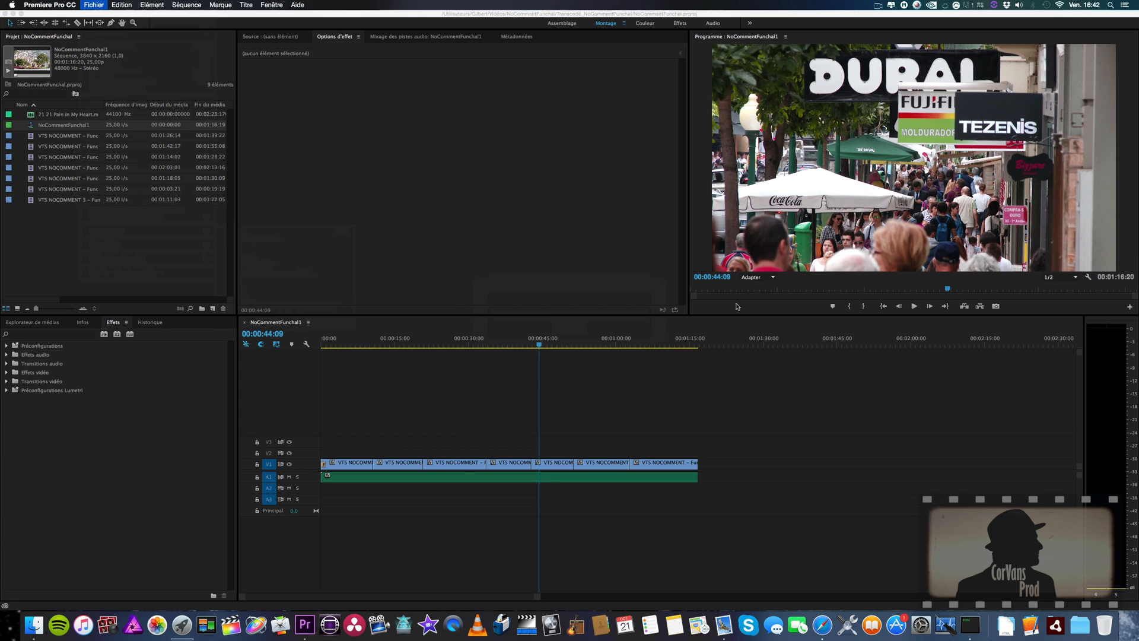
Save the XML as NoCommentFunchal1 in the Transcodé_NoCommentFunchal folder inside Vidéos/NoCommentFunchal, using the XML Final Cut Pro format
click(588, 189)
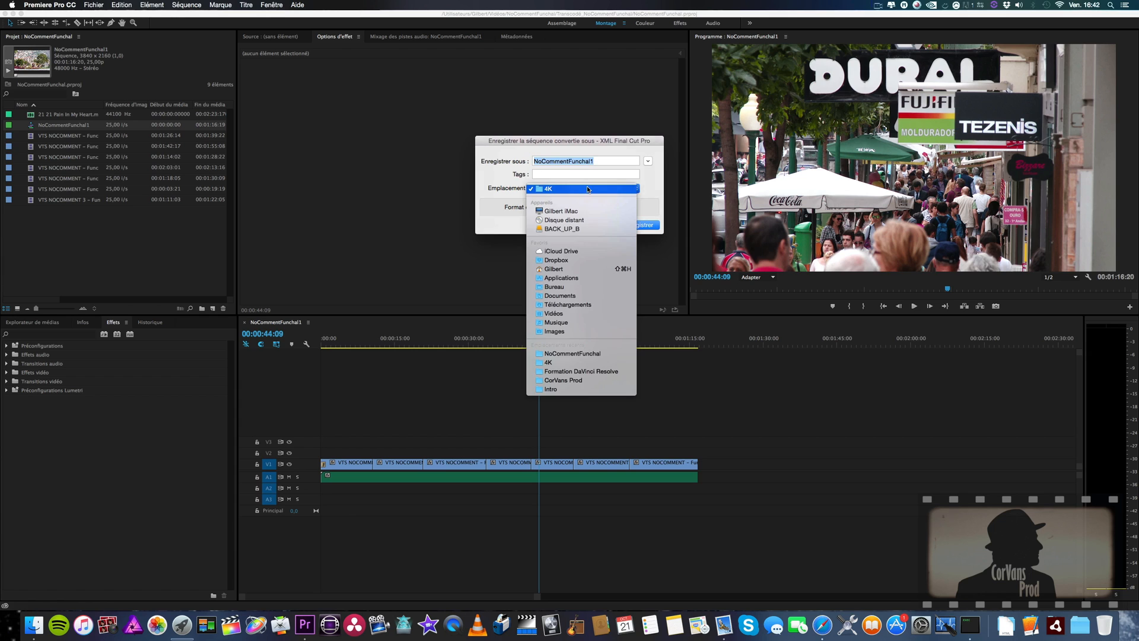
click(491, 219)
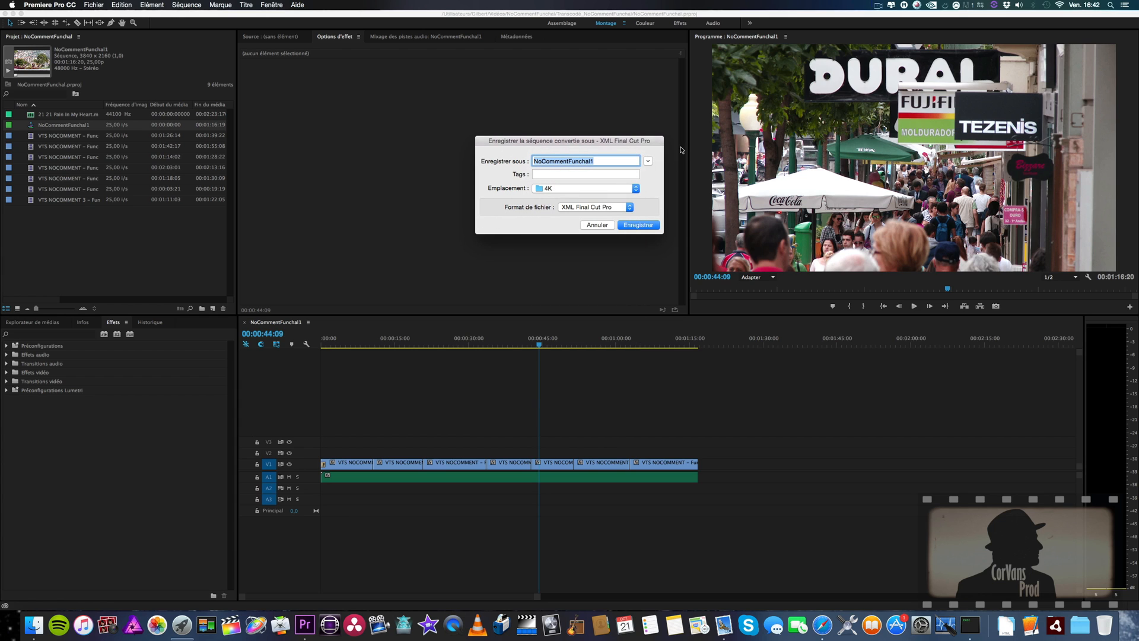
click(648, 160)
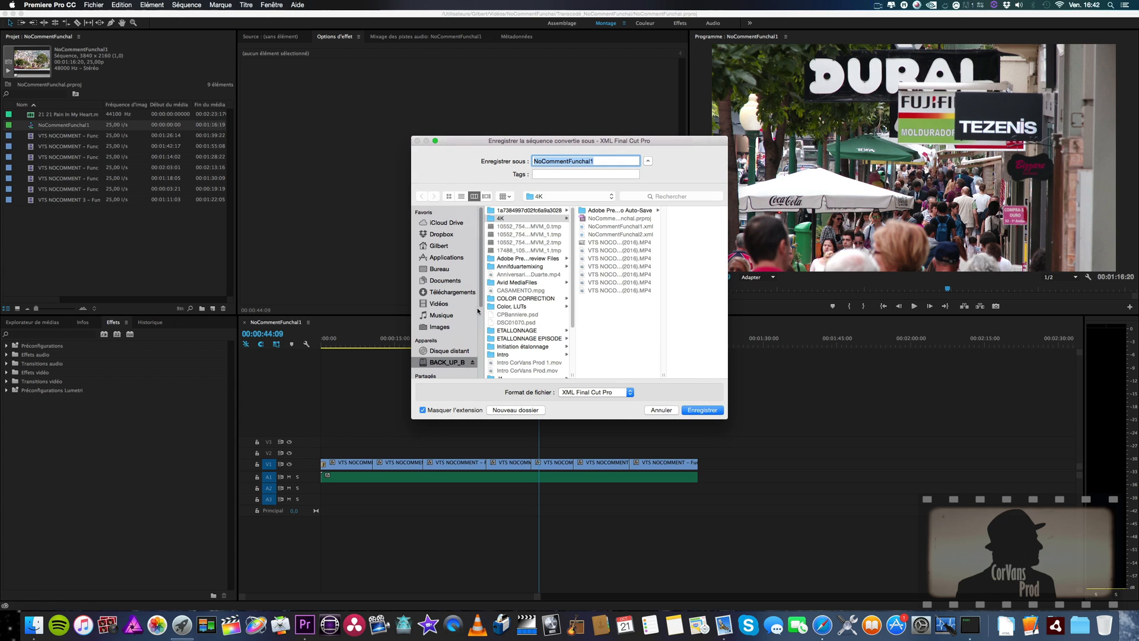
click(451, 304)
scroll(509, 314, down, 5)
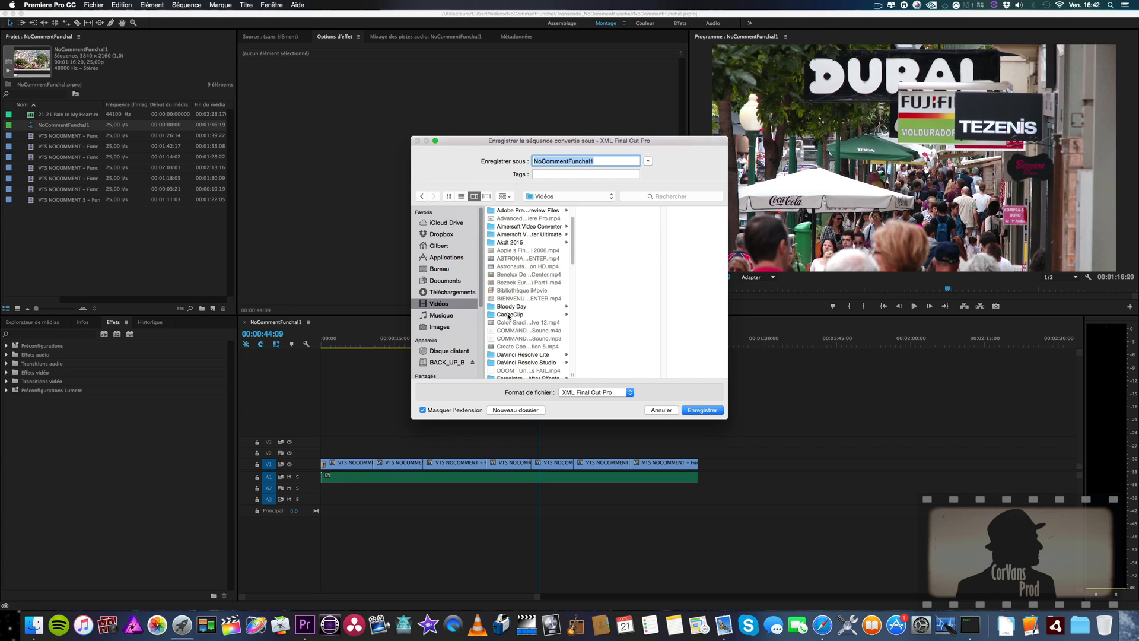
scroll(509, 317, down, 3)
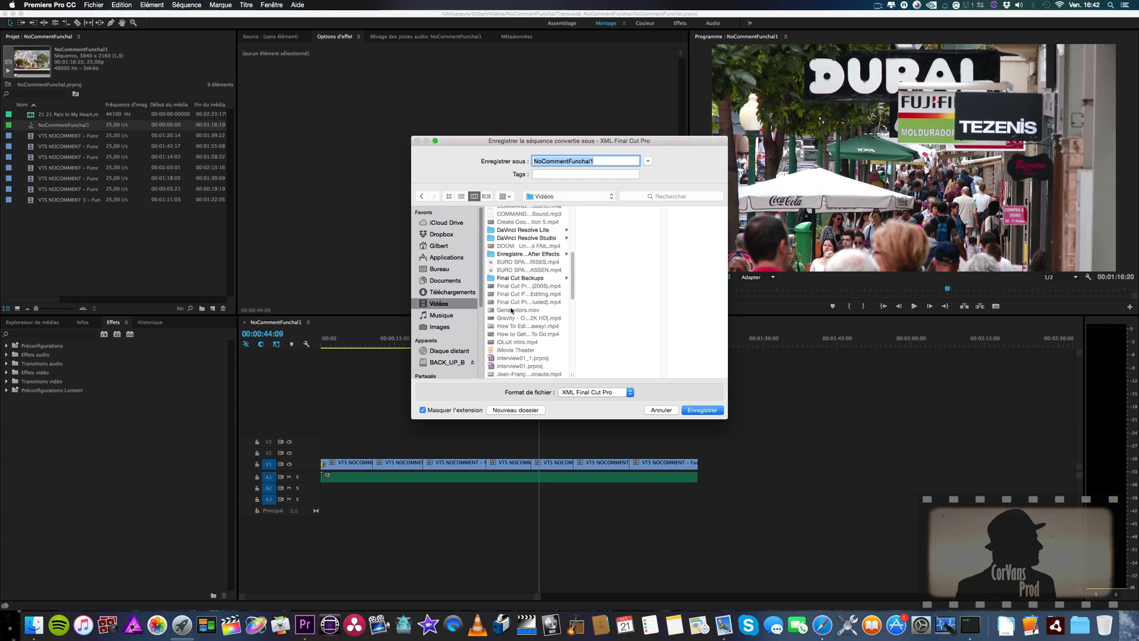
scroll(511, 312, down, 5)
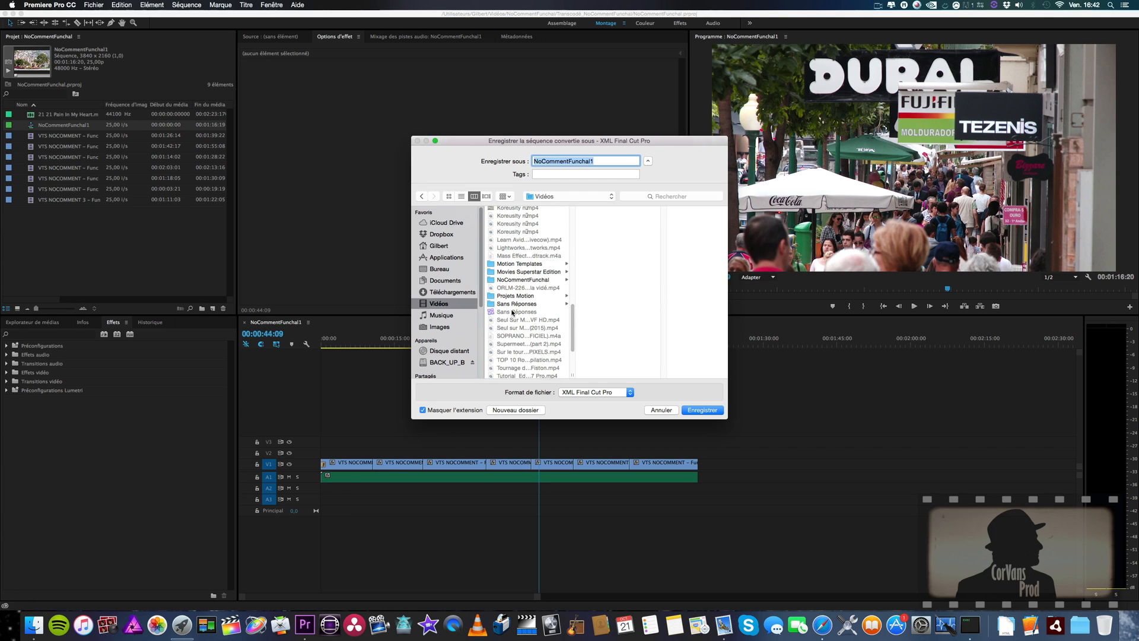
click(545, 279)
click(618, 214)
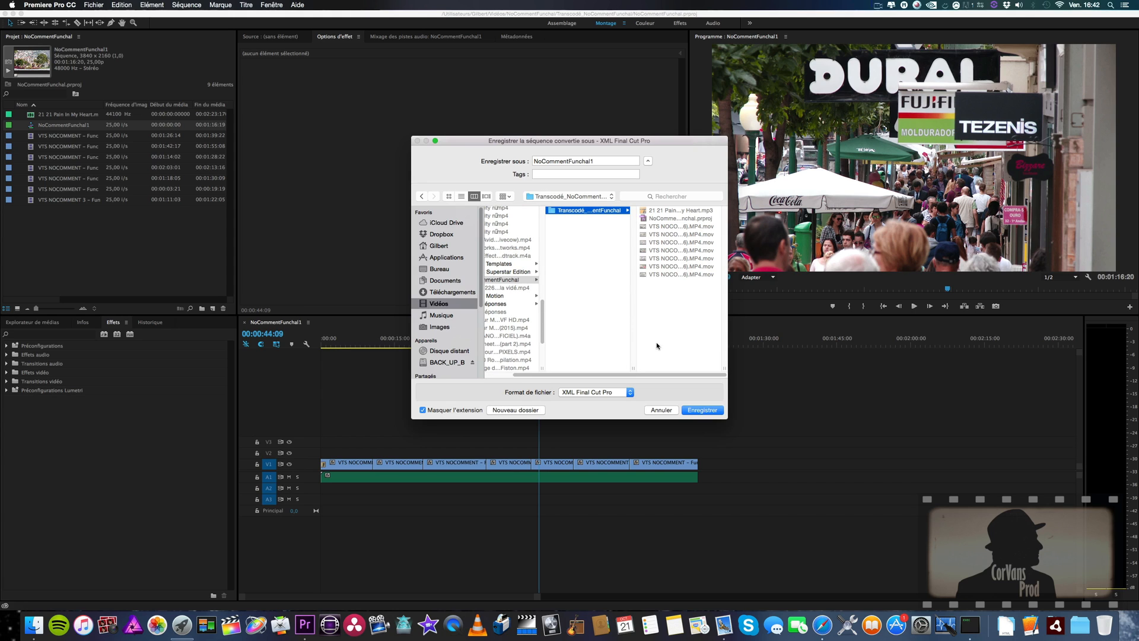
click(629, 392)
click(645, 394)
click(702, 409)
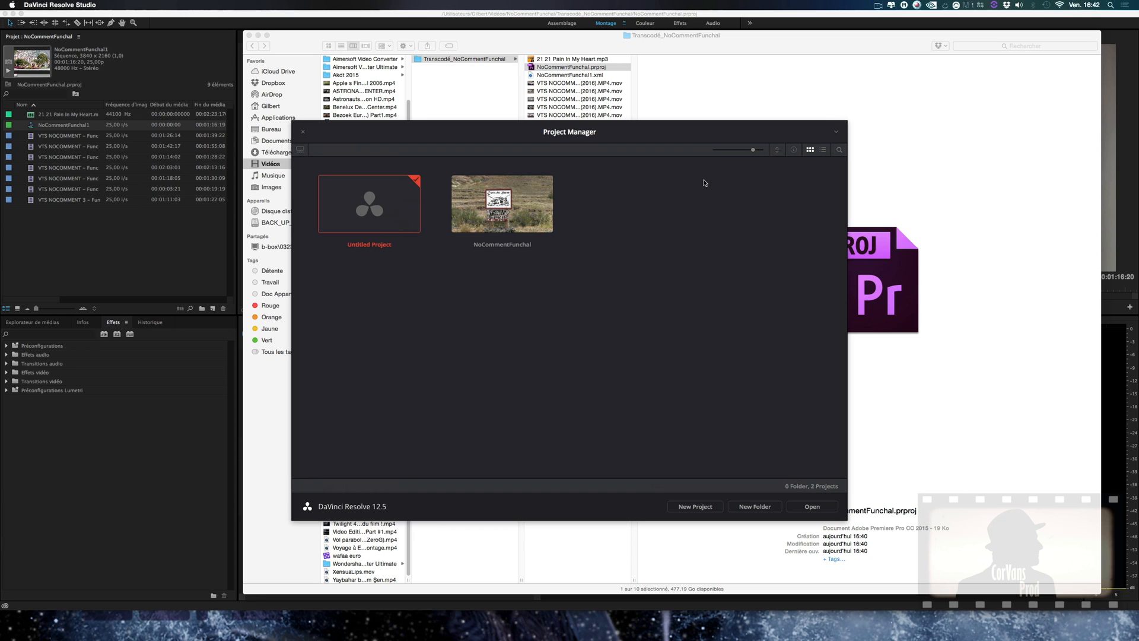
Switch to DaVinci Resolve, create a new project named NoCommentFunchal2 and open it
click(695, 507)
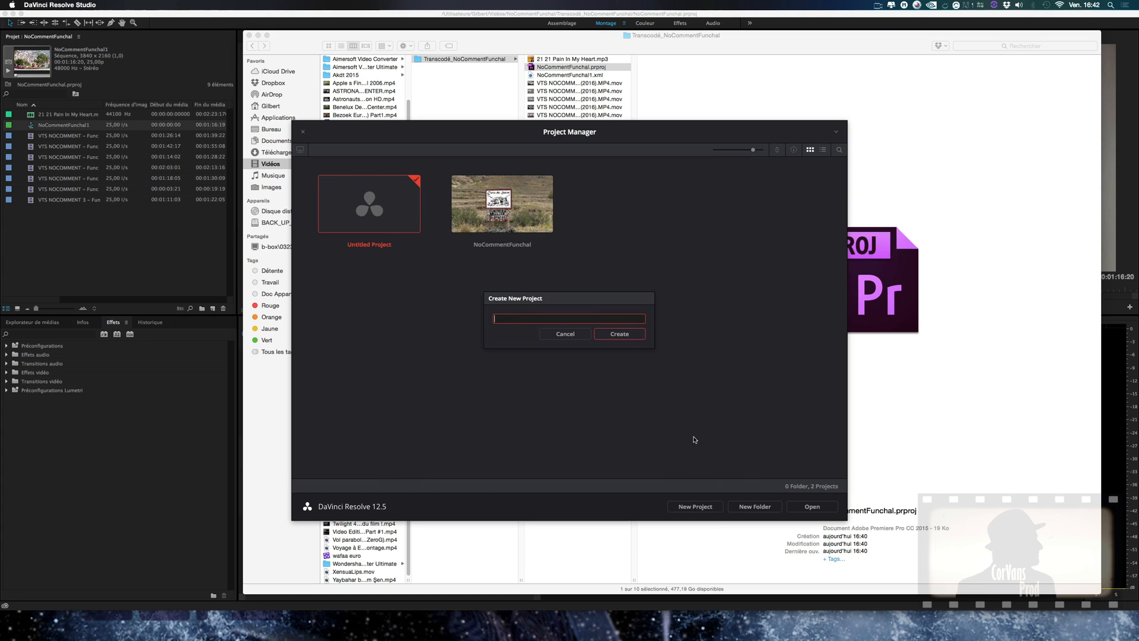
text(NoCommentFunchal2)
key(Return)
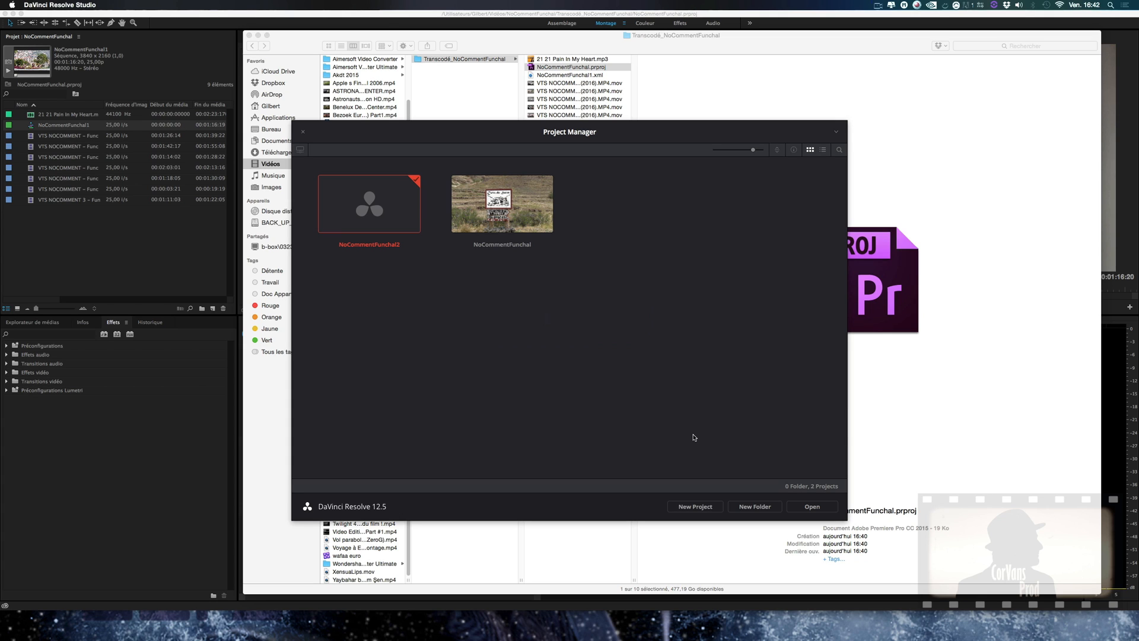
click(807, 505)
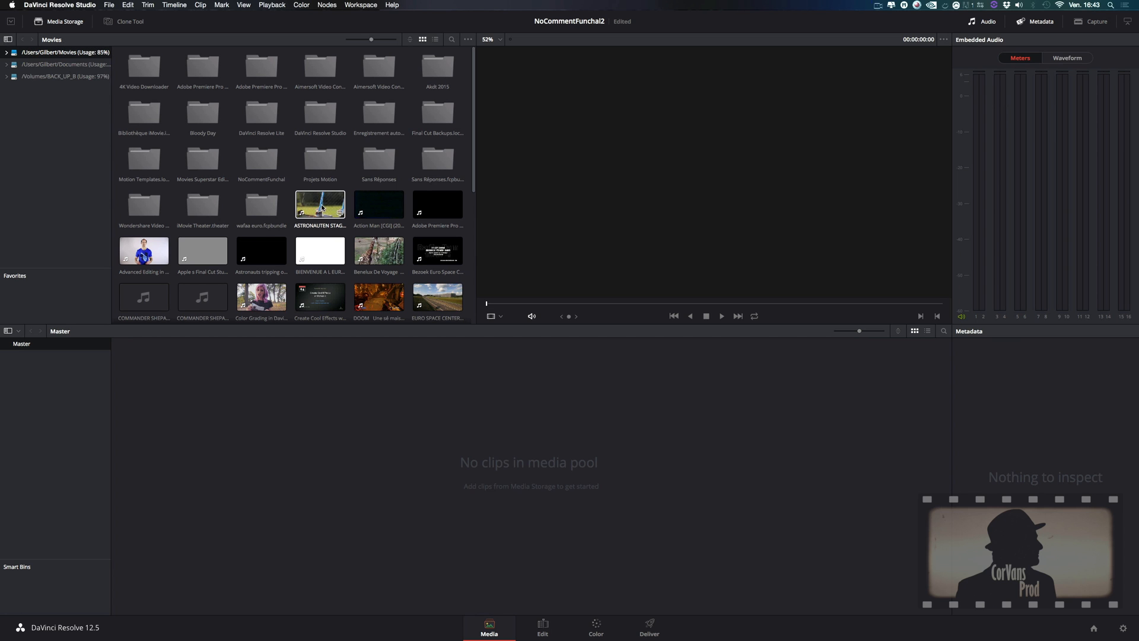
Add all clips and the music from Transcodé_NoCommentFunchal to the media pool, changing the project's frame rate and video format to match
double_click(261, 159)
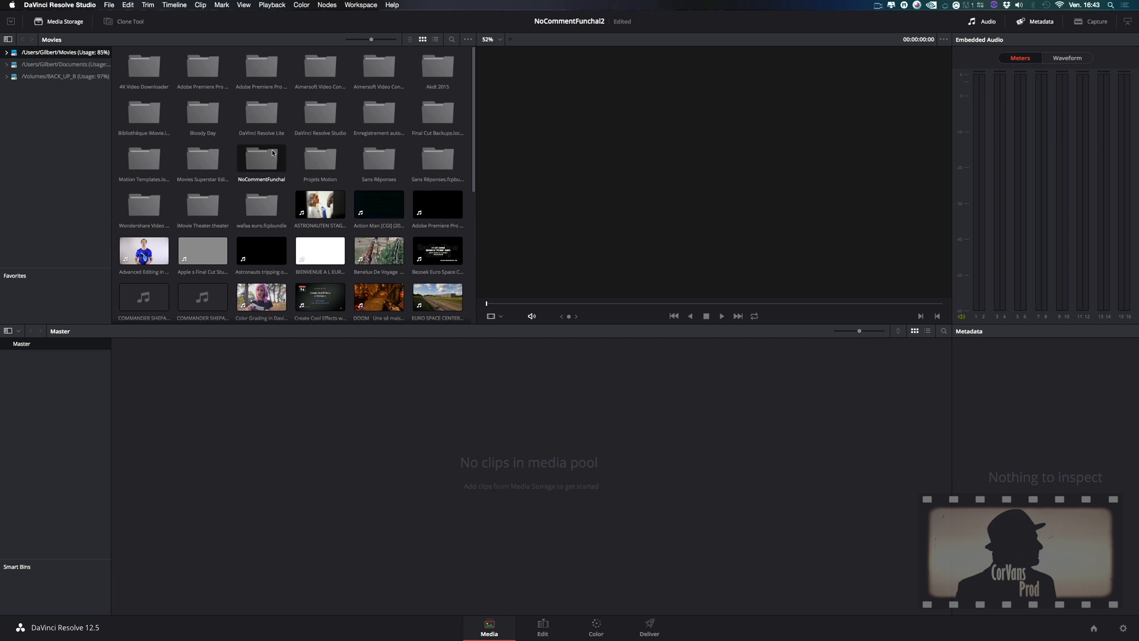
double_click(134, 63)
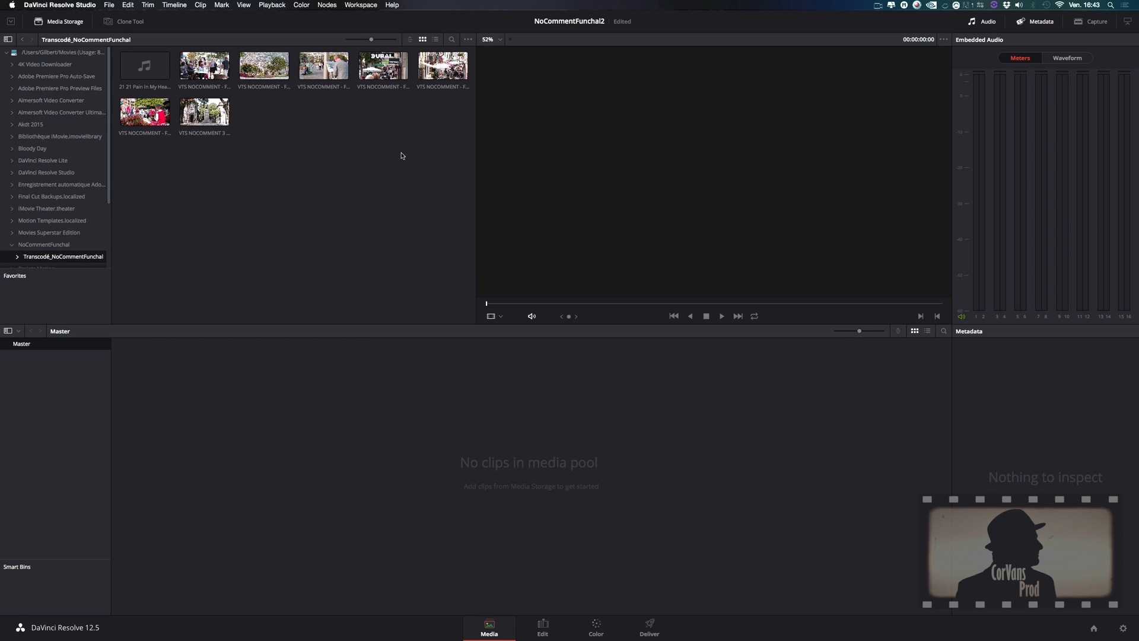
drag(454, 164, 328, 433)
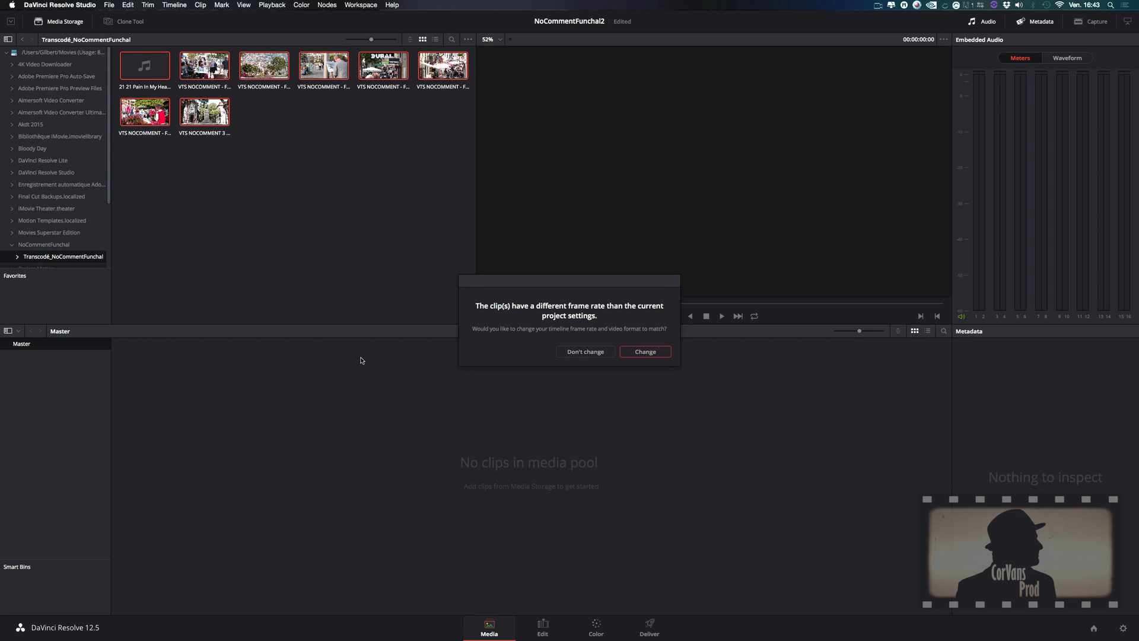
click(644, 351)
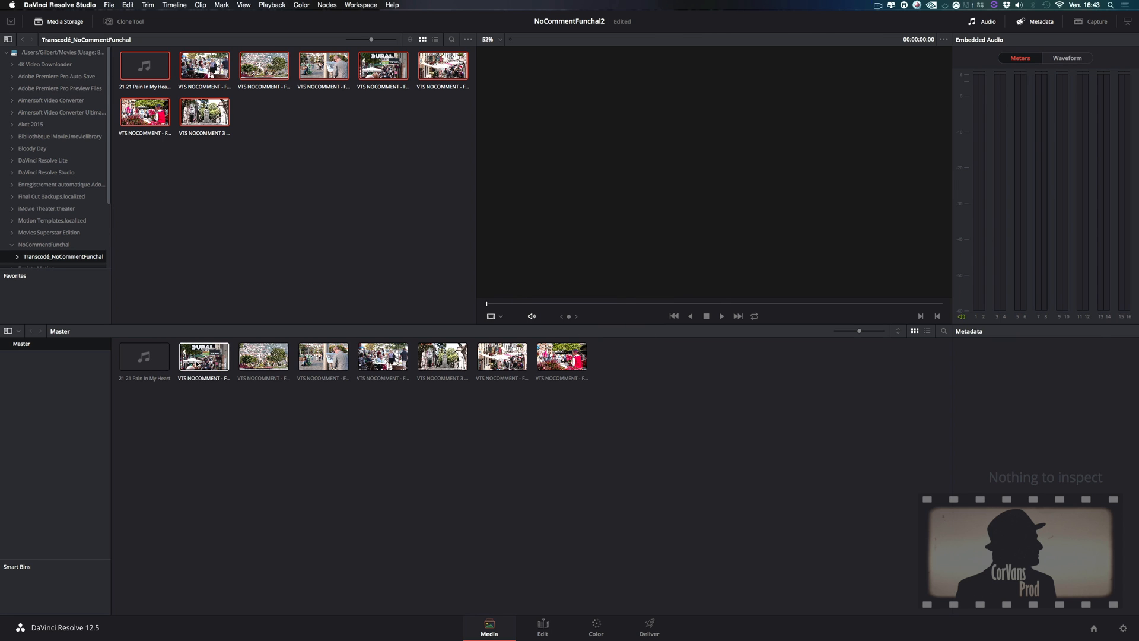
Preview the first three video clips and the 21 21 Pain In My Heart music from the media pool
click(199, 363)
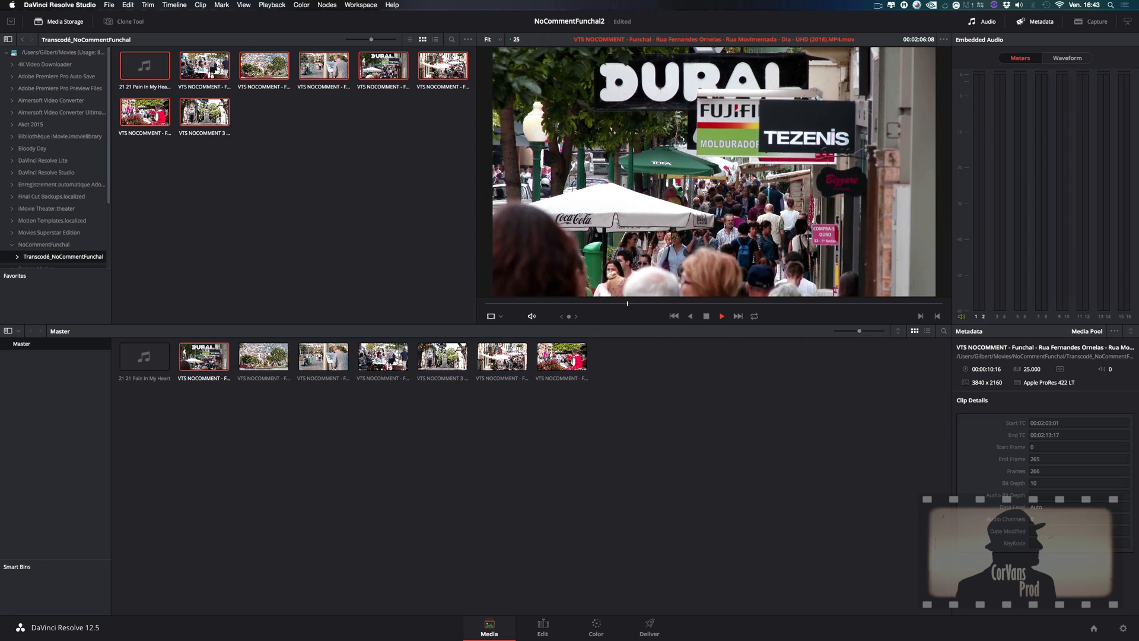
key(space)
click(264, 359)
key(space)
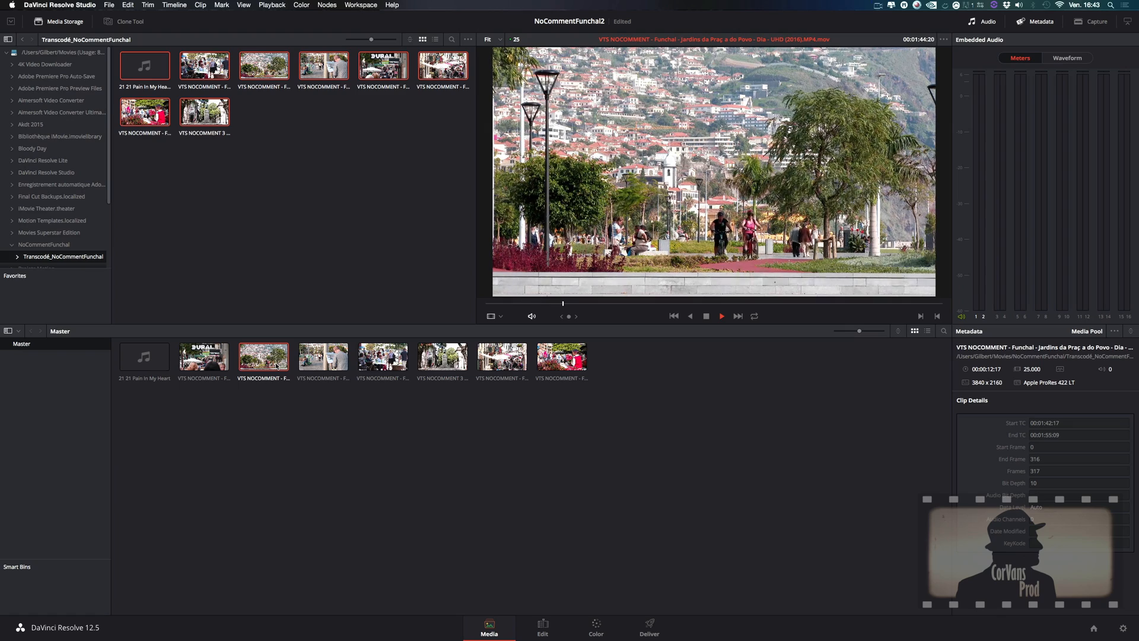
key(space)
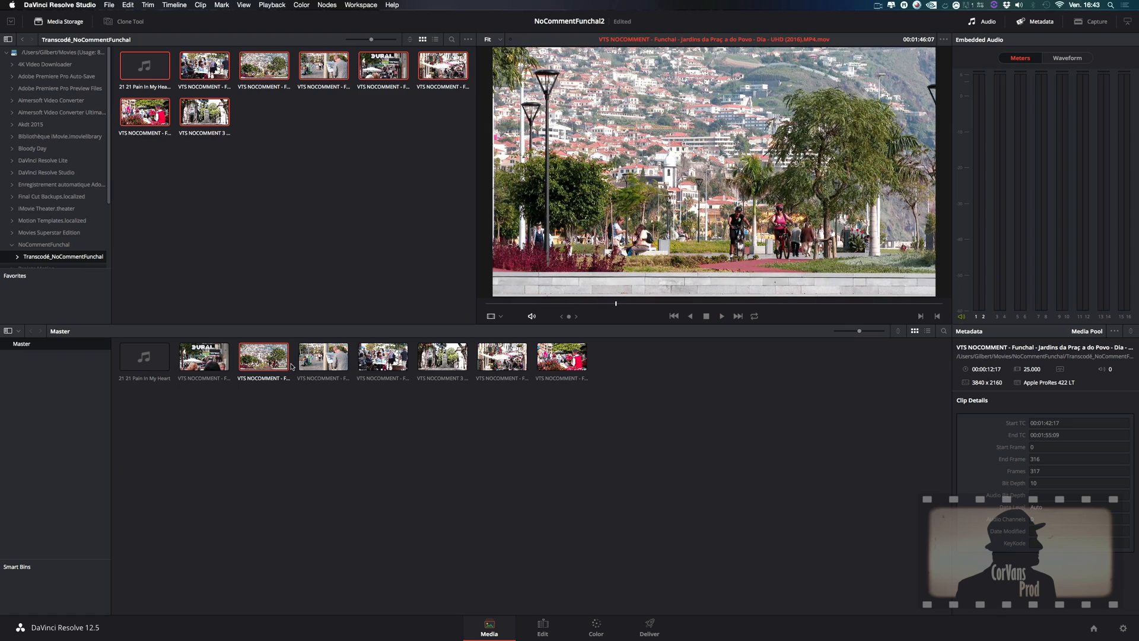
click(304, 363)
key(space)
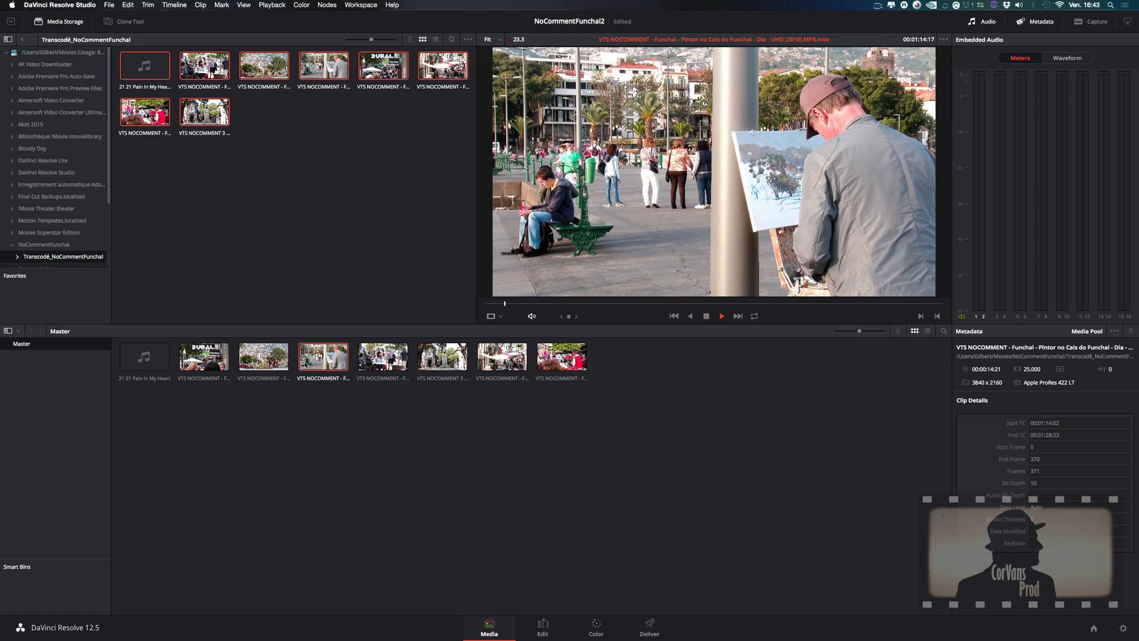
key(space)
click(145, 372)
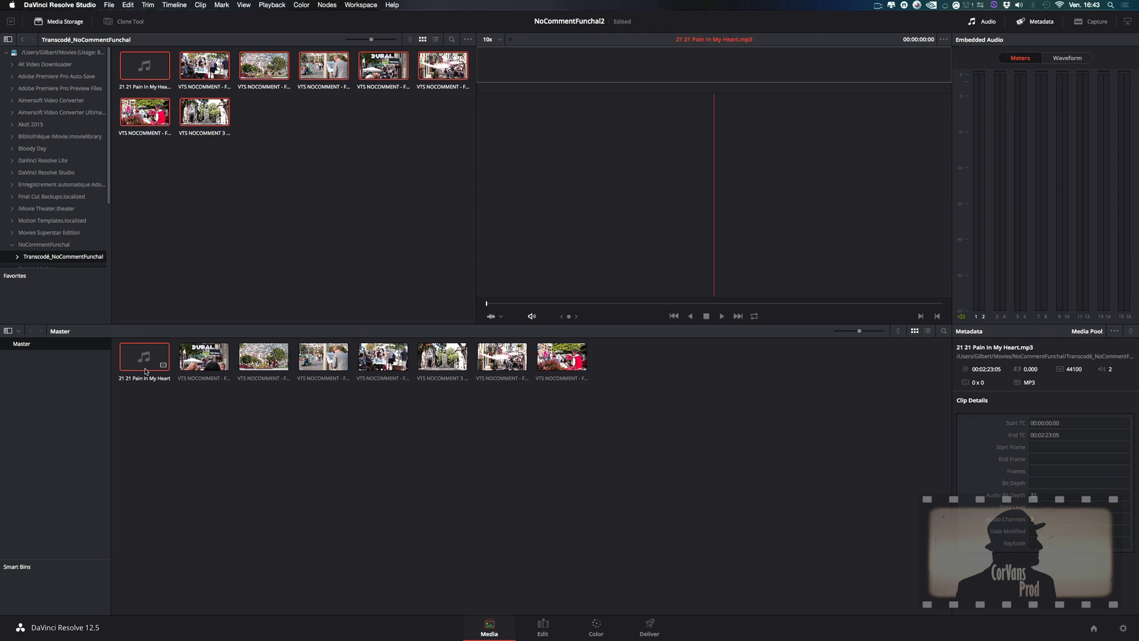
key(space)
key(space)
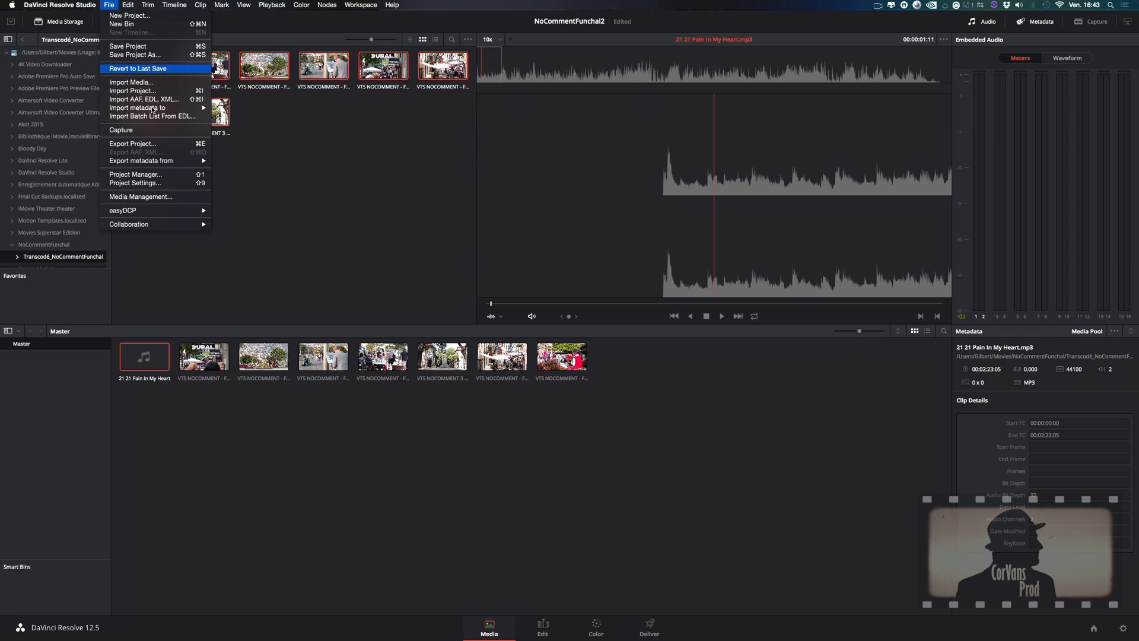
Start an XML import and open NoCommentFunchal1.xml from the Transcodé_NoCommentFunchal folder inside Vidéos/NoCommentFunchal
click(162, 100)
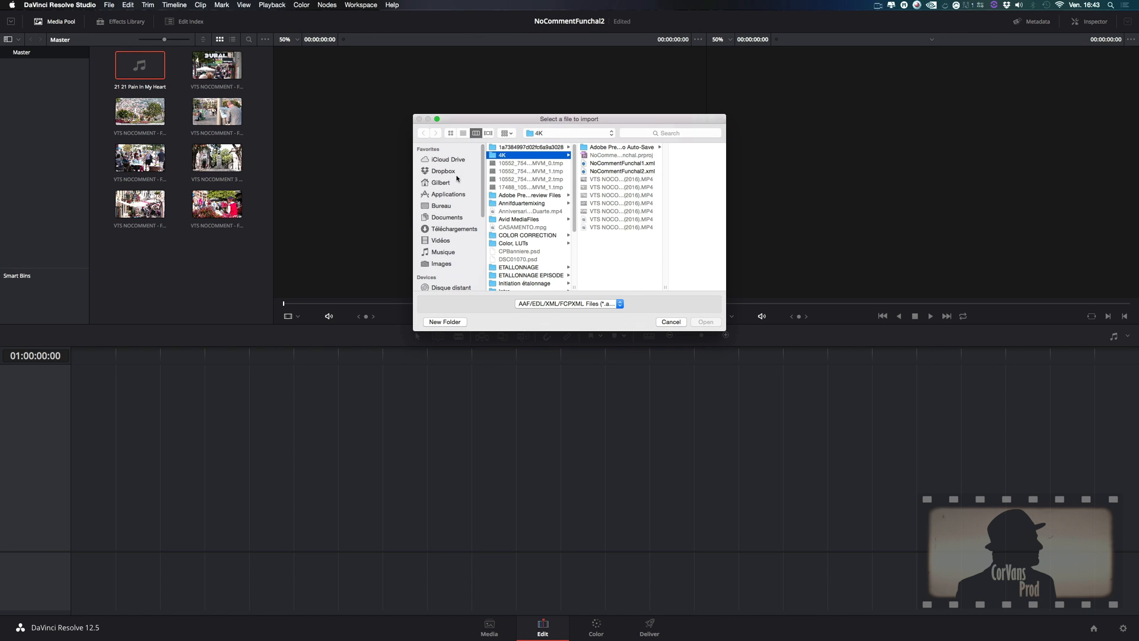
click(448, 240)
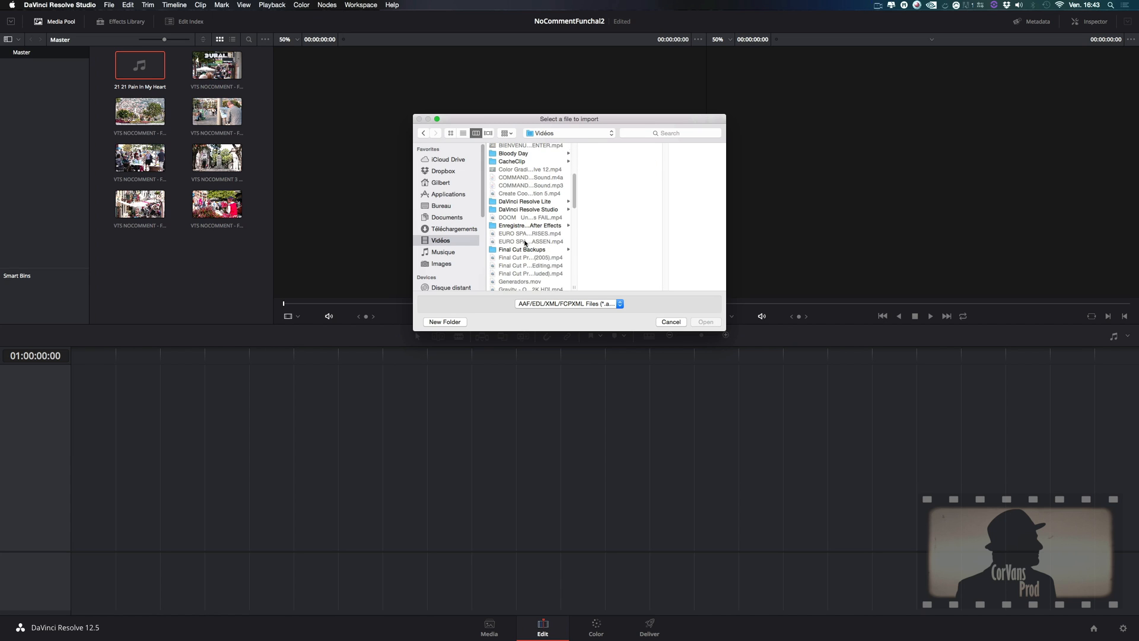
scroll(524, 243, down, 5)
scroll(528, 249, down, 6)
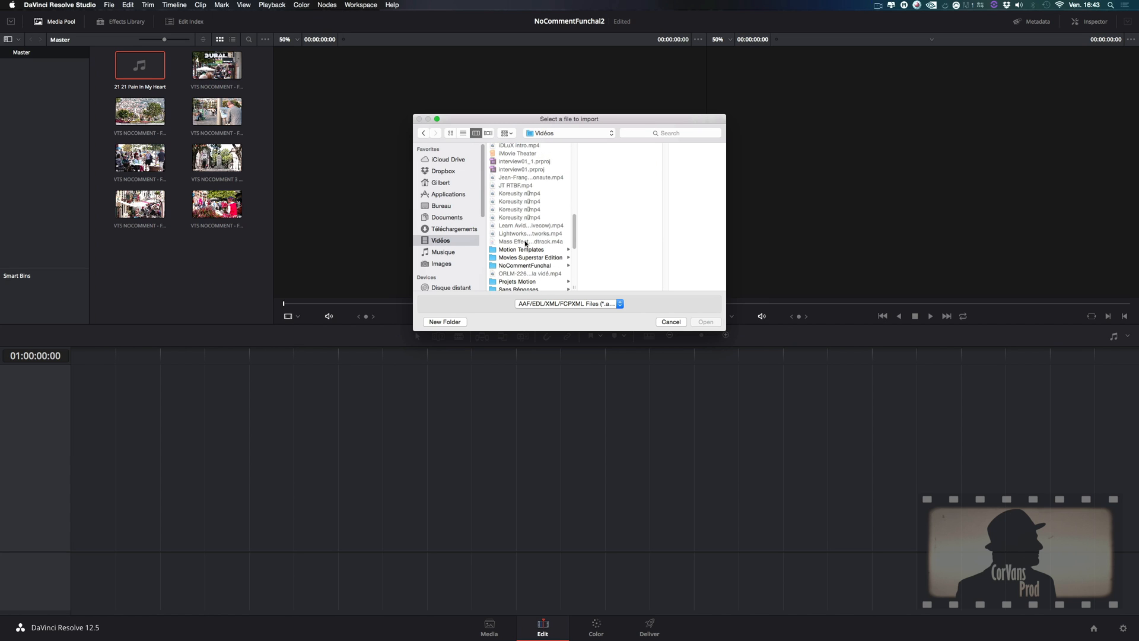
click(544, 254)
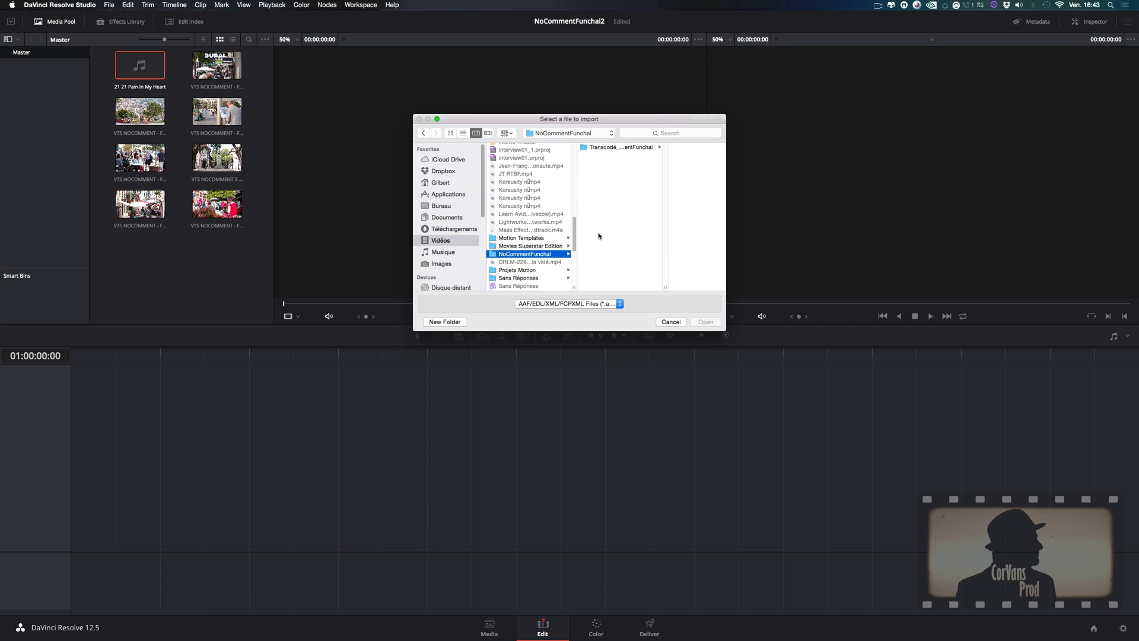
click(621, 148)
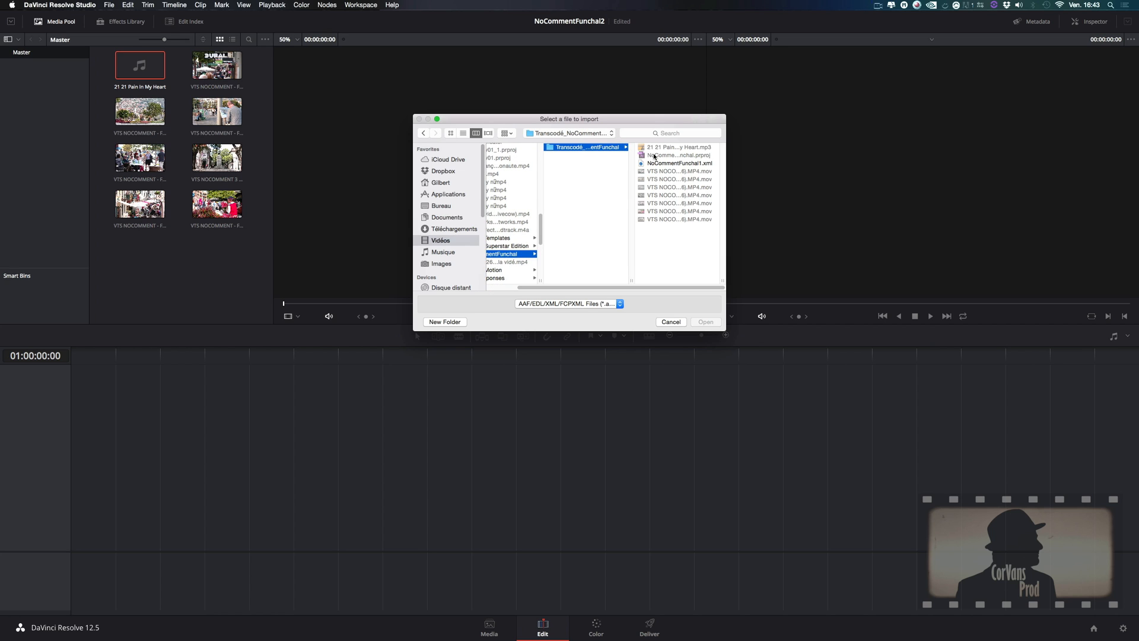
key(Right)
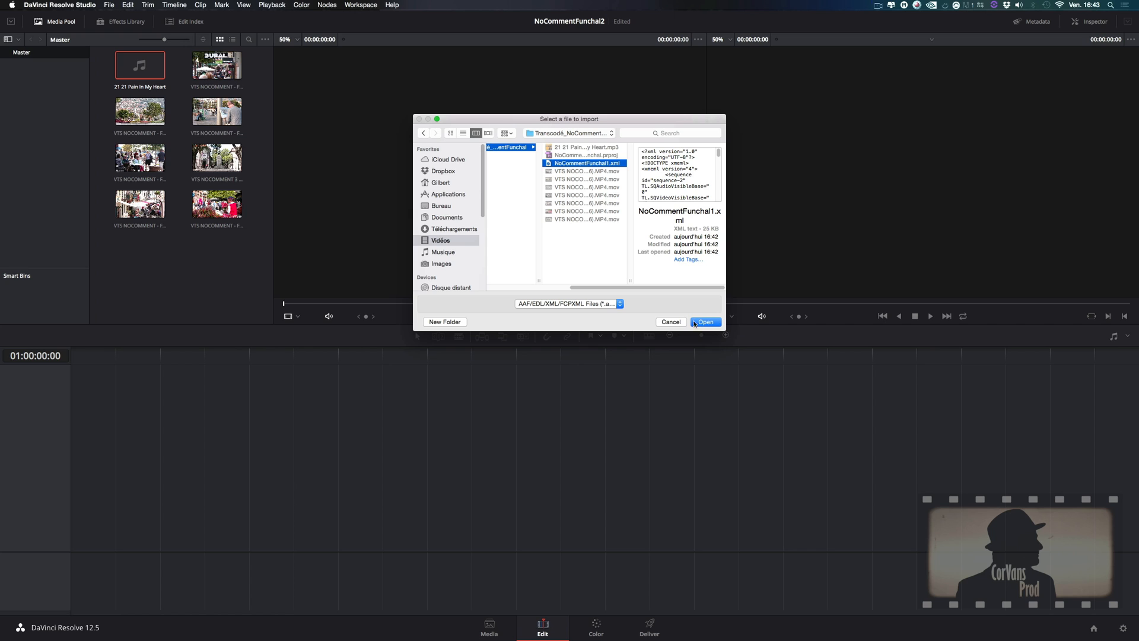
click(701, 322)
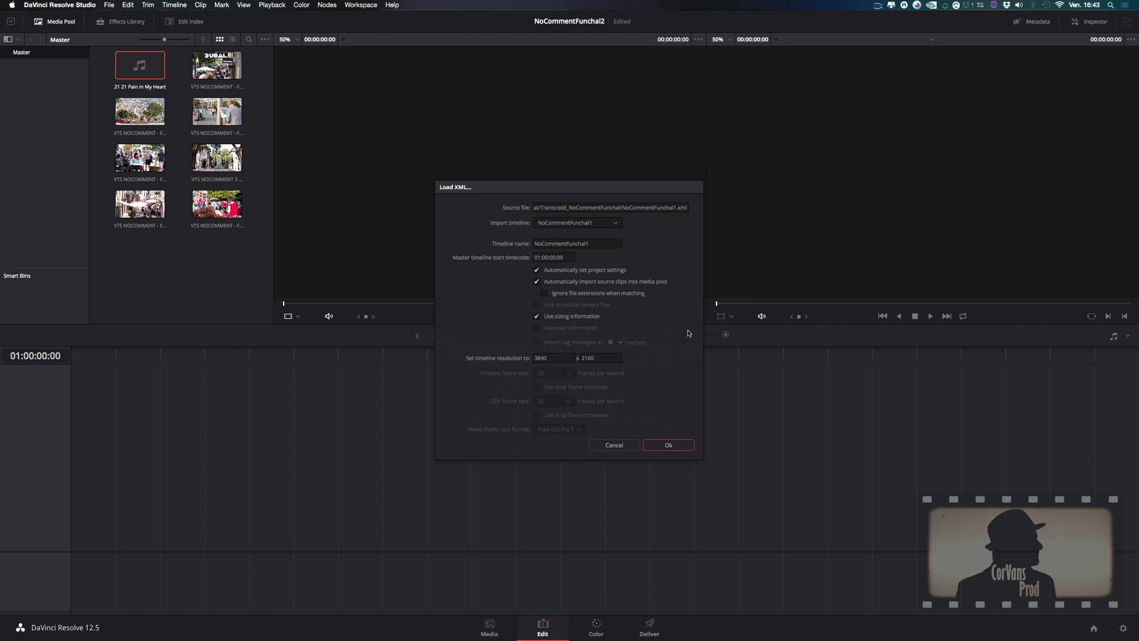
Go over the automatic project settings, source clip import and sizing options, and load the XML as timeline NoCommentFunchal1
click(602, 270)
click(587, 282)
click(538, 318)
click(664, 444)
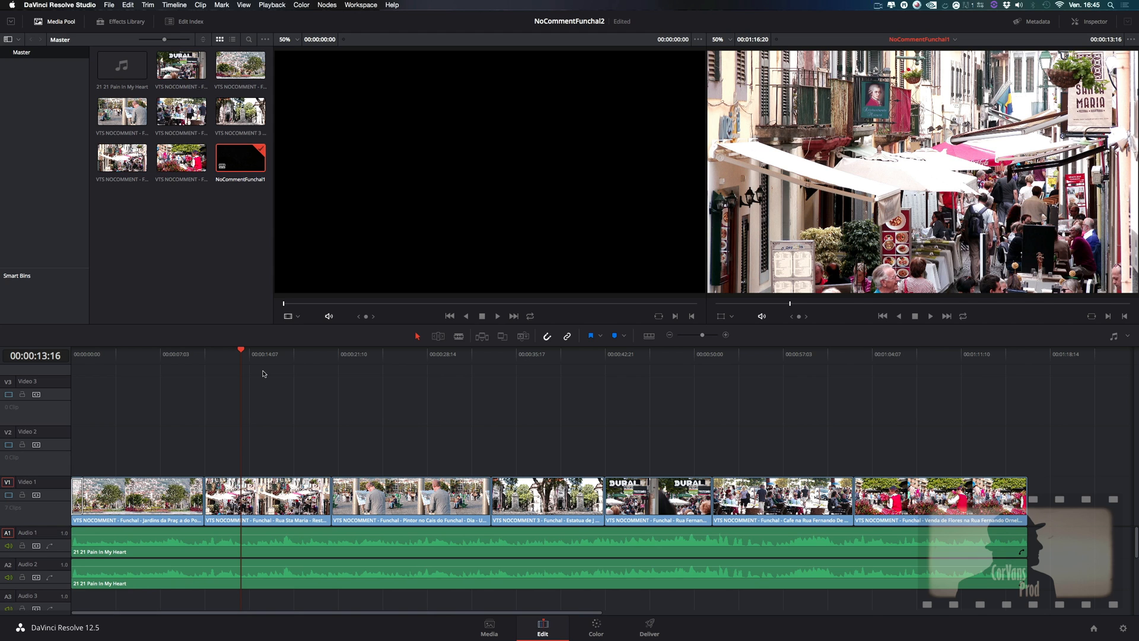
Check the imported NoCommentFunchal1 timeline at several points and play a short stretch of the painter clip
click(320, 367)
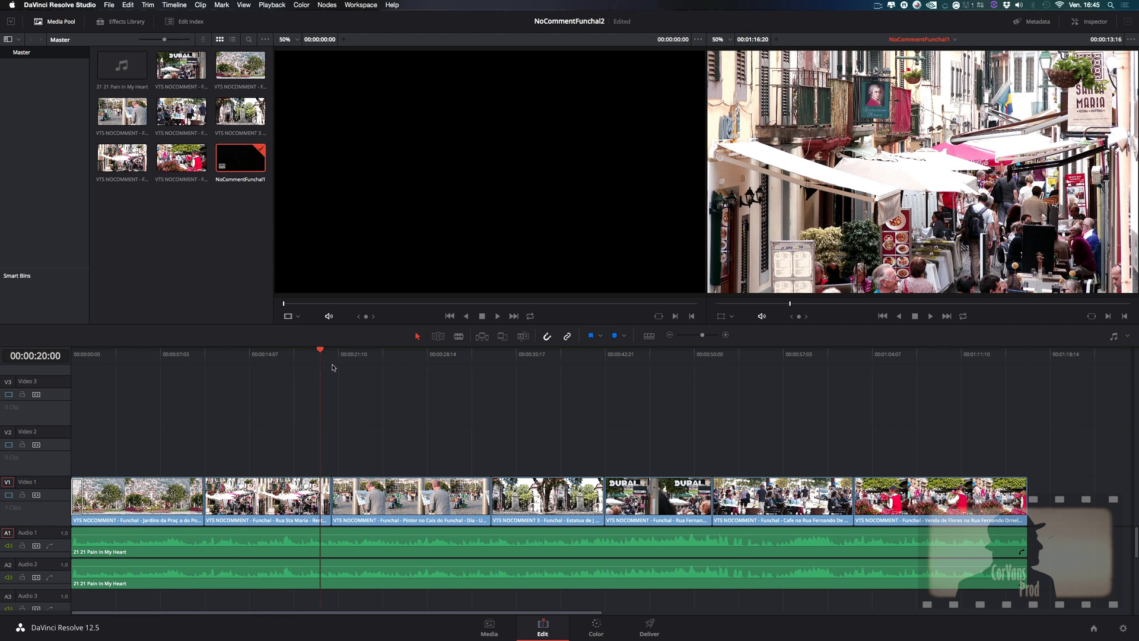
click(386, 362)
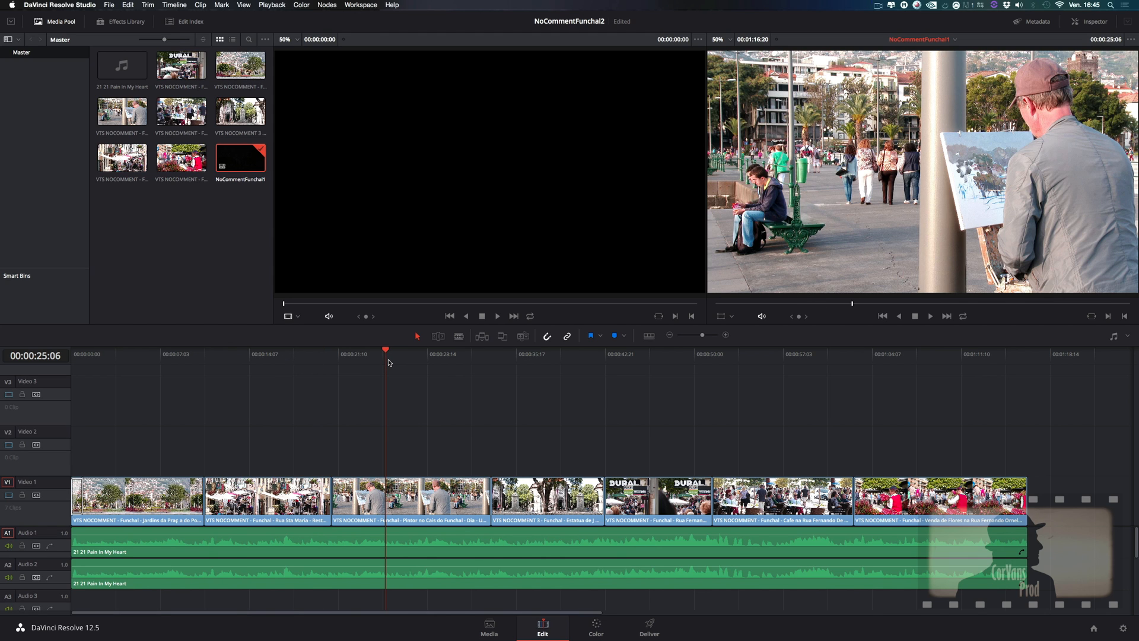
key(space)
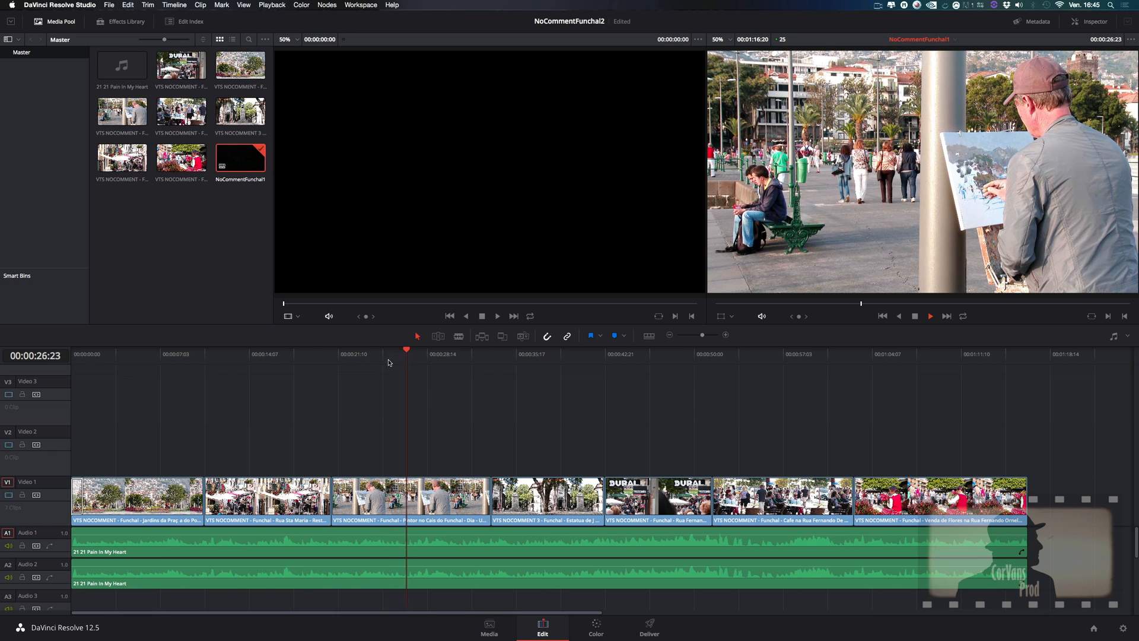
key(space)
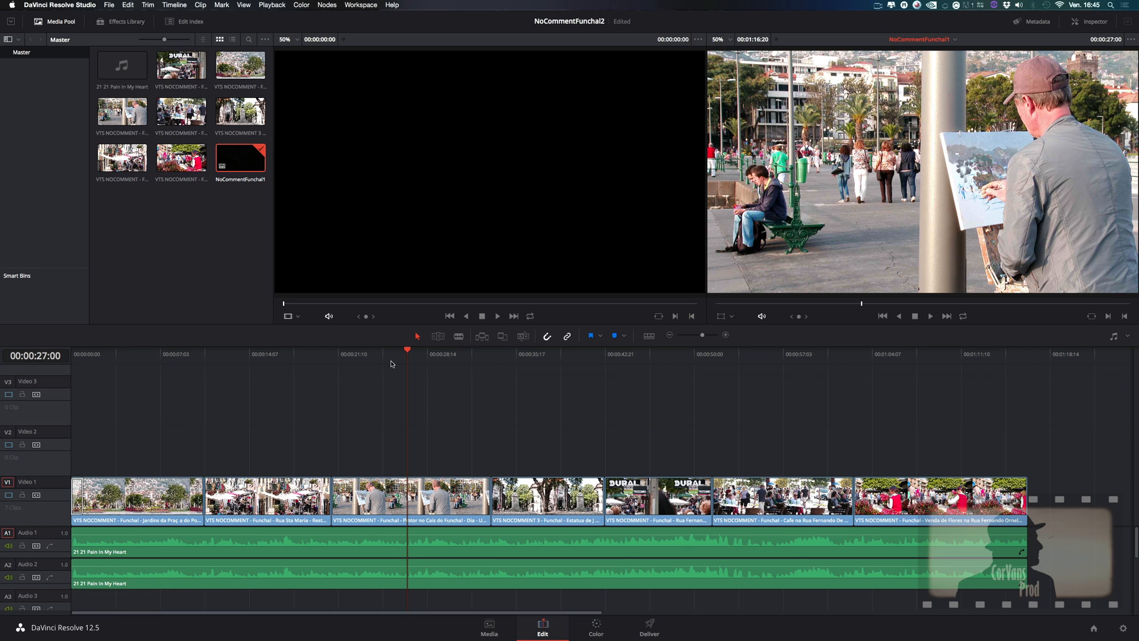
Switch to Premiere Pro and open the recent project NoCommentFunchal.prproj from the 4K folder on BACK_UP_B
key(super+Tab)
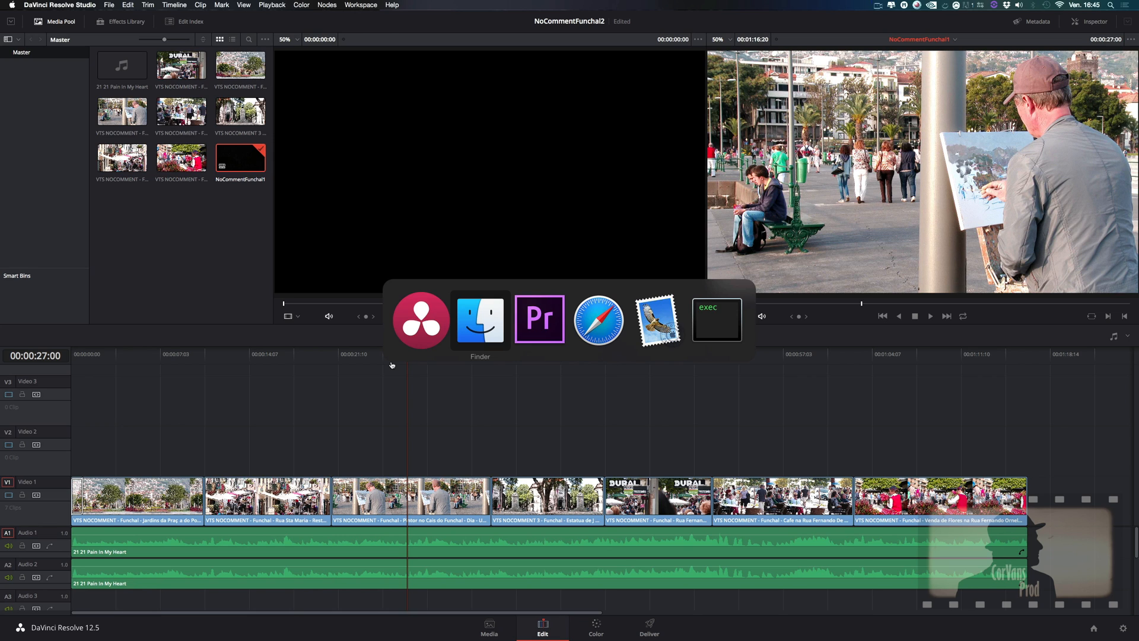
key(super+Tab)
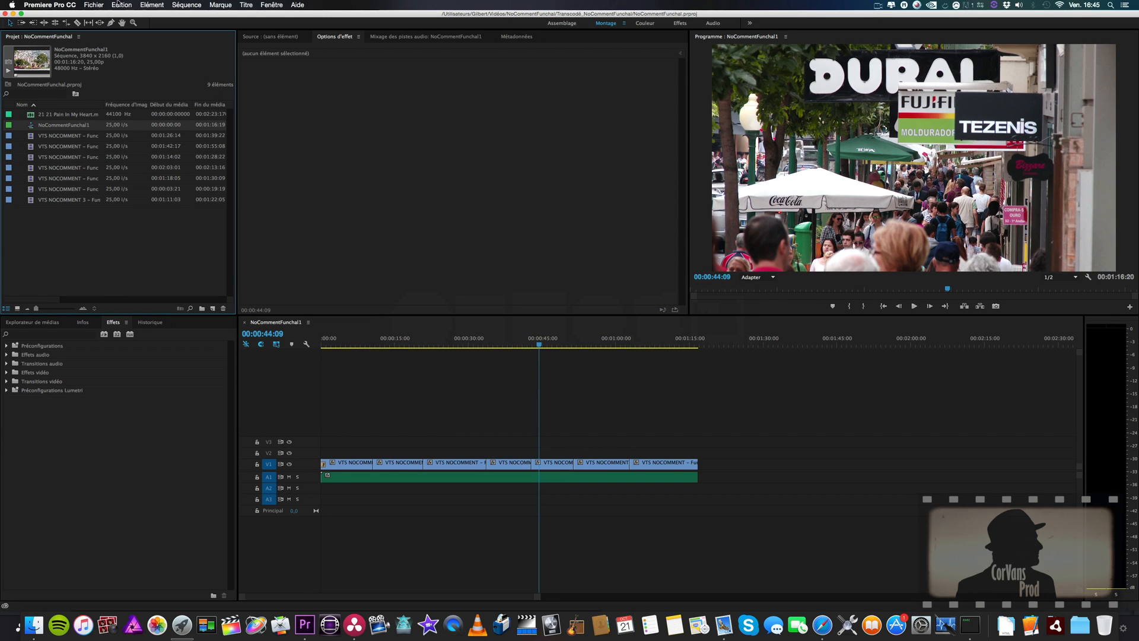
click(94, 5)
mouse_move(110, 34)
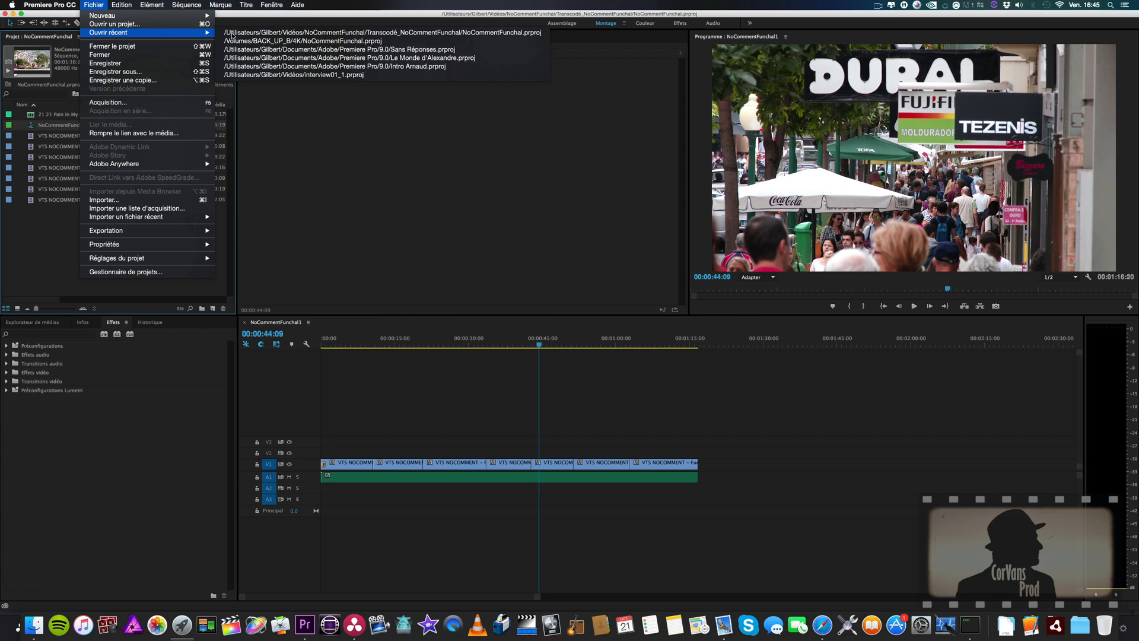
click(380, 41)
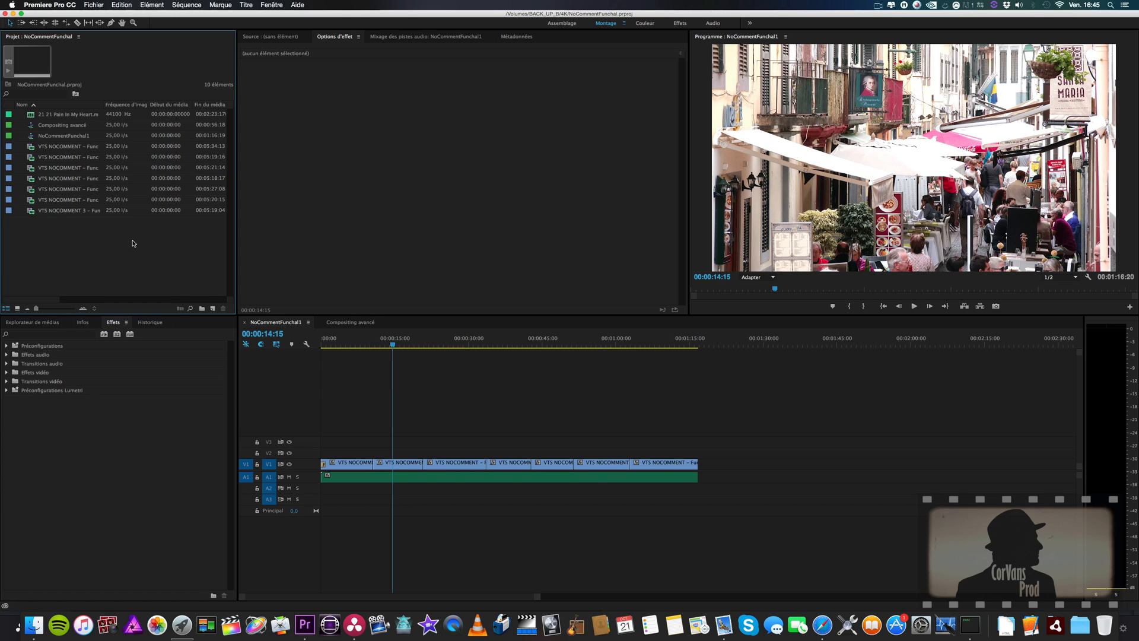
Open the Compositing avancé sequence and view its picture-in-picture section near the start
double_click(34, 126)
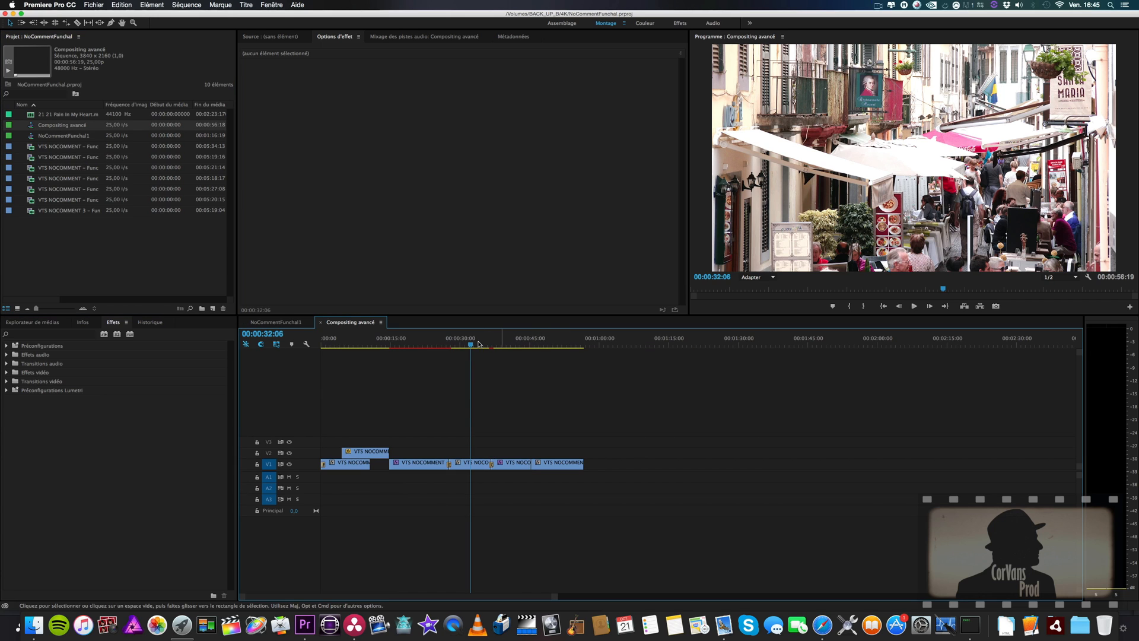
click(365, 345)
drag(364, 345, 360, 344)
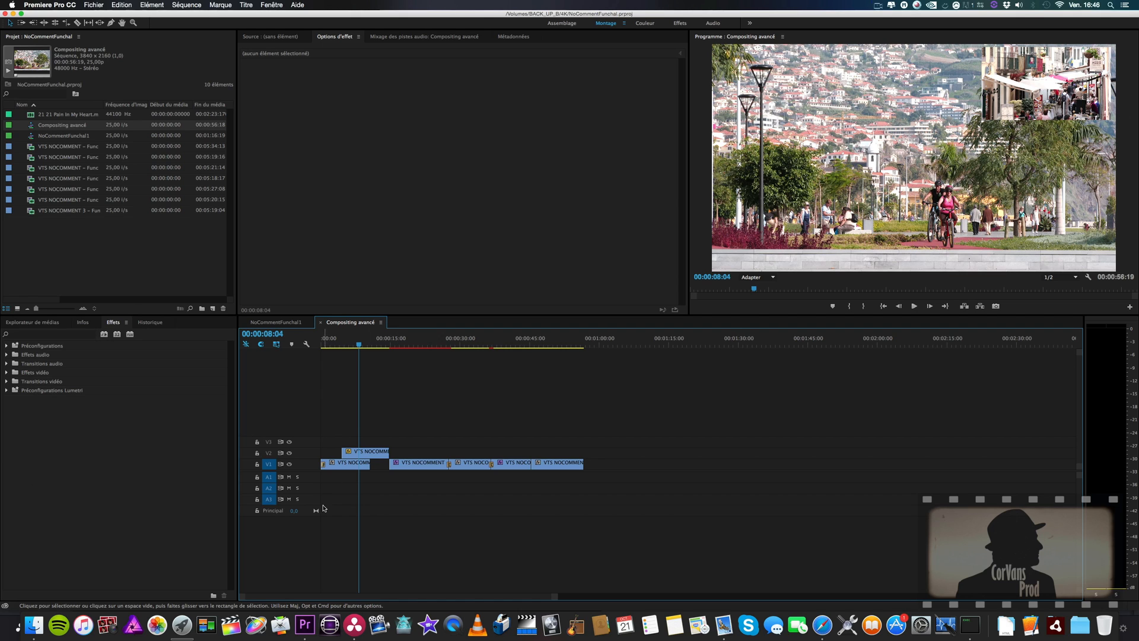
Compare the painter clip with and without its Poussière & rayures effect, leaving the effect enabled
click(417, 342)
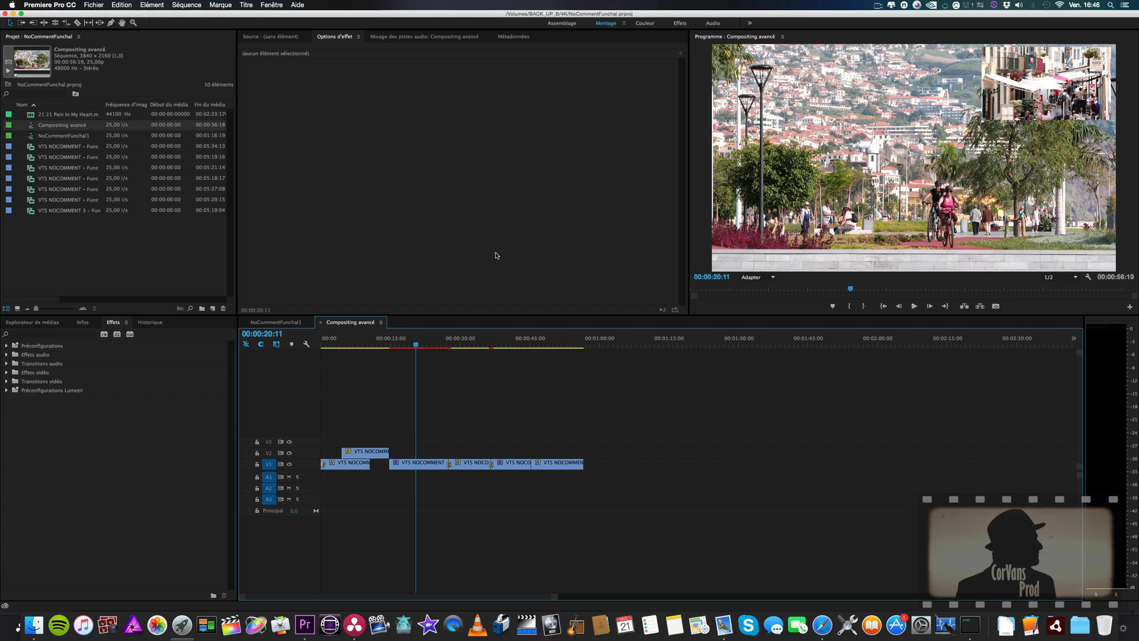
click(401, 463)
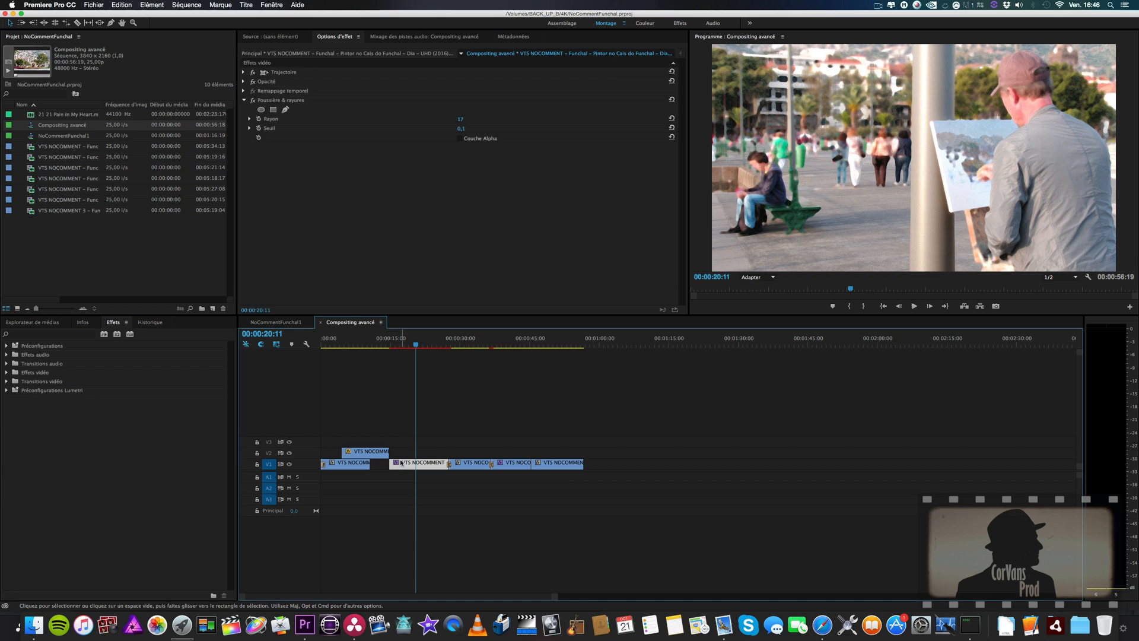
double_click(401, 463)
click(577, 37)
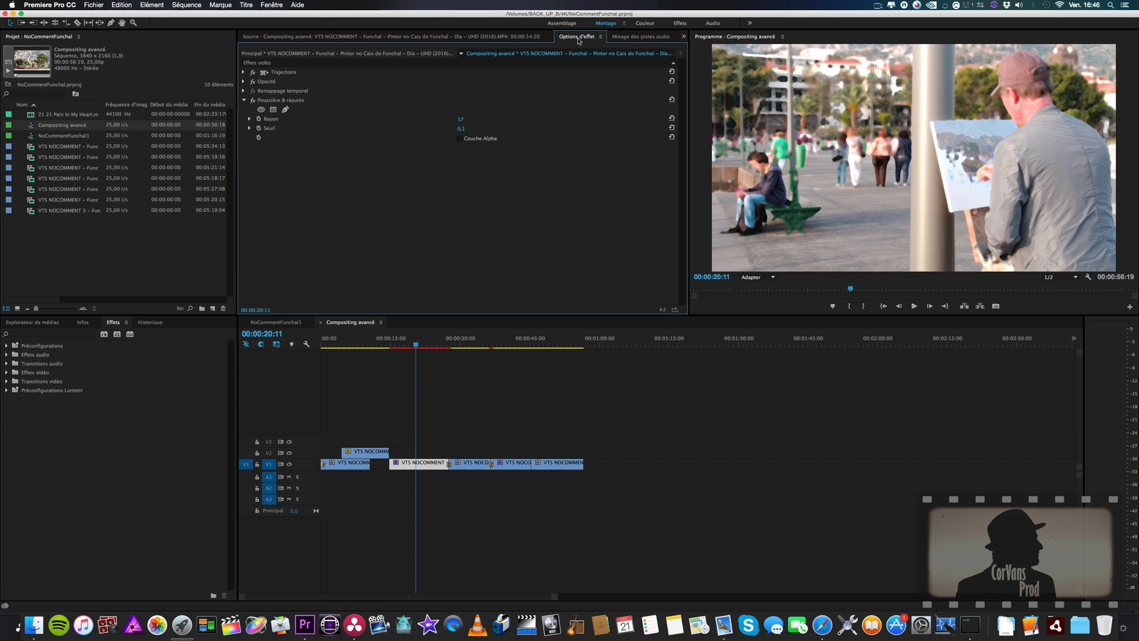
click(254, 101)
click(253, 101)
click(253, 101)
click(253, 101)
click(254, 101)
click(253, 101)
Preview the transitions into and out of the statue clip, up to the Rua Fernandes Ornelas street clip
drag(444, 341, 447, 341)
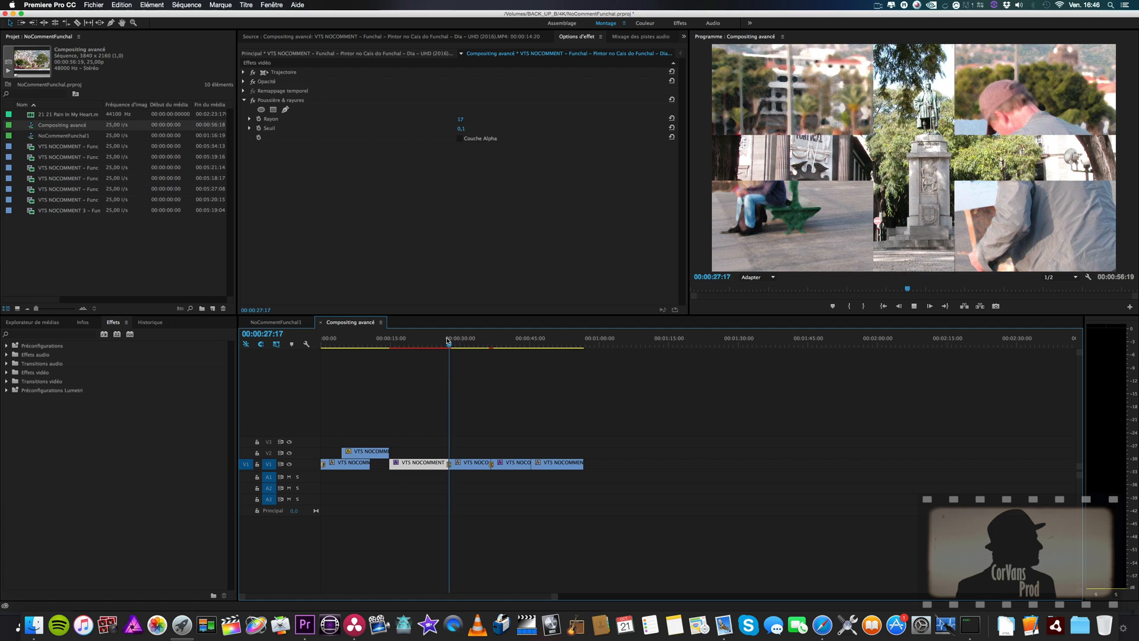
key(space)
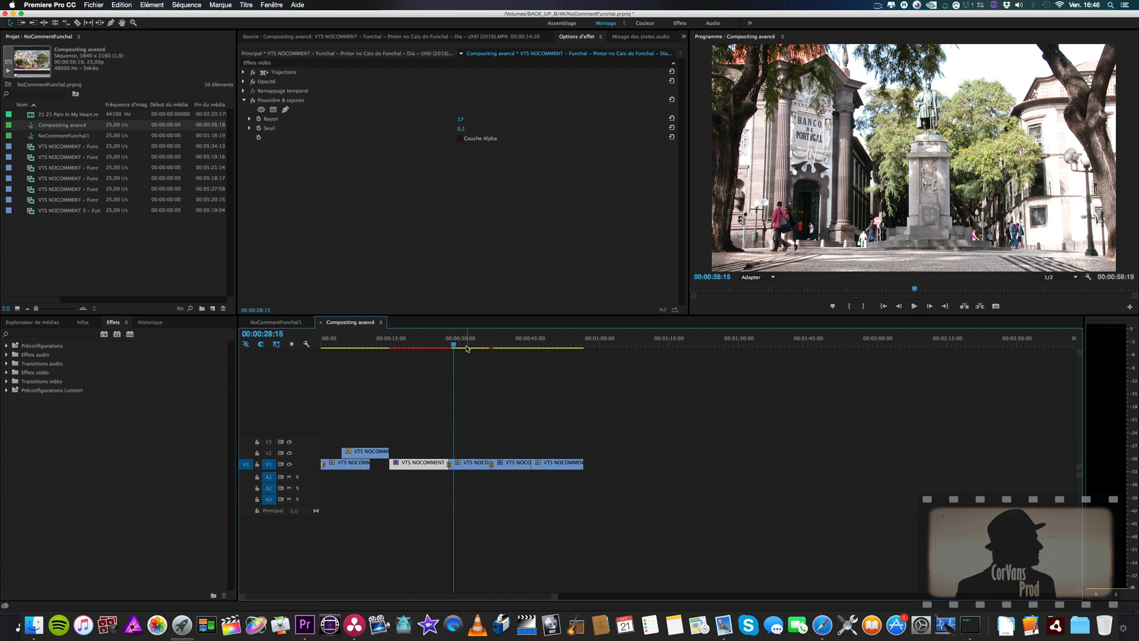
drag(469, 344, 488, 346)
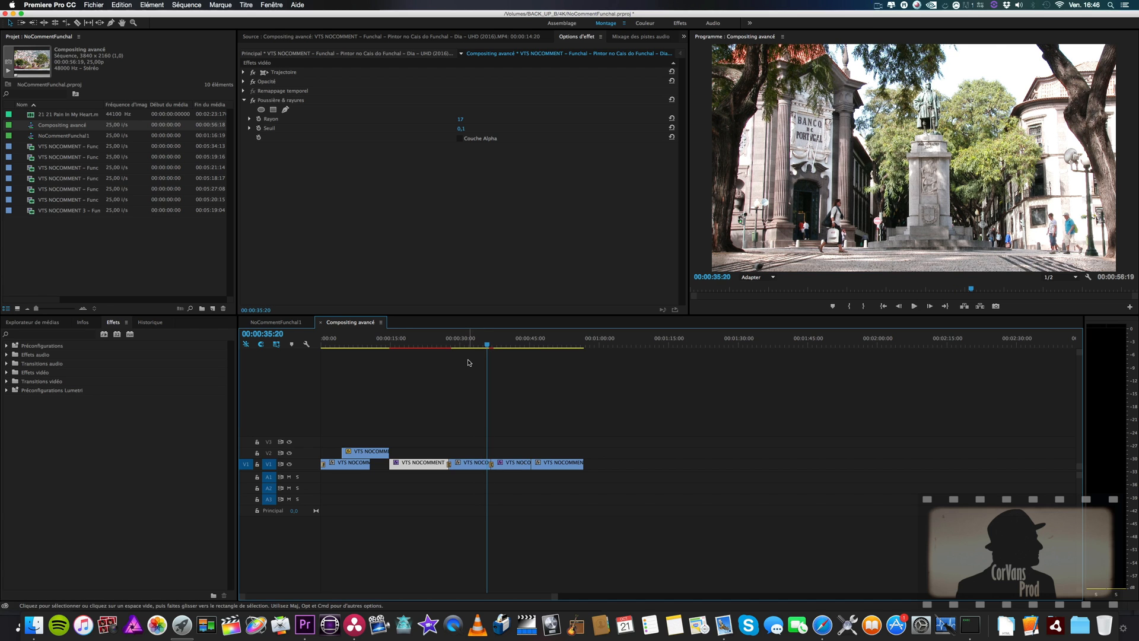
key(space)
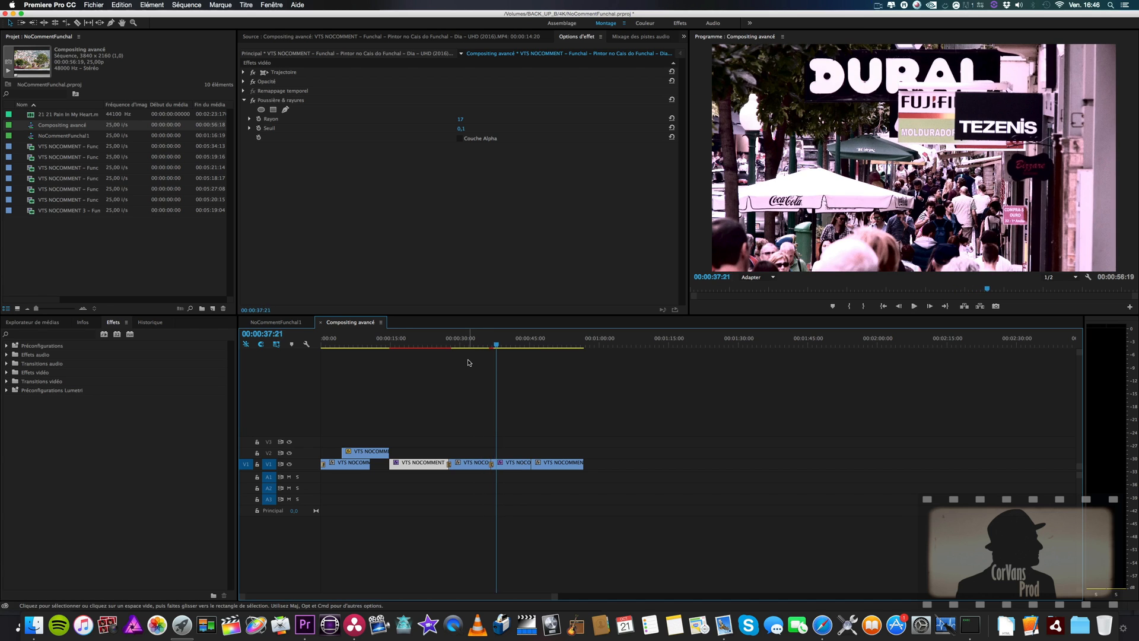
drag(496, 345, 505, 347)
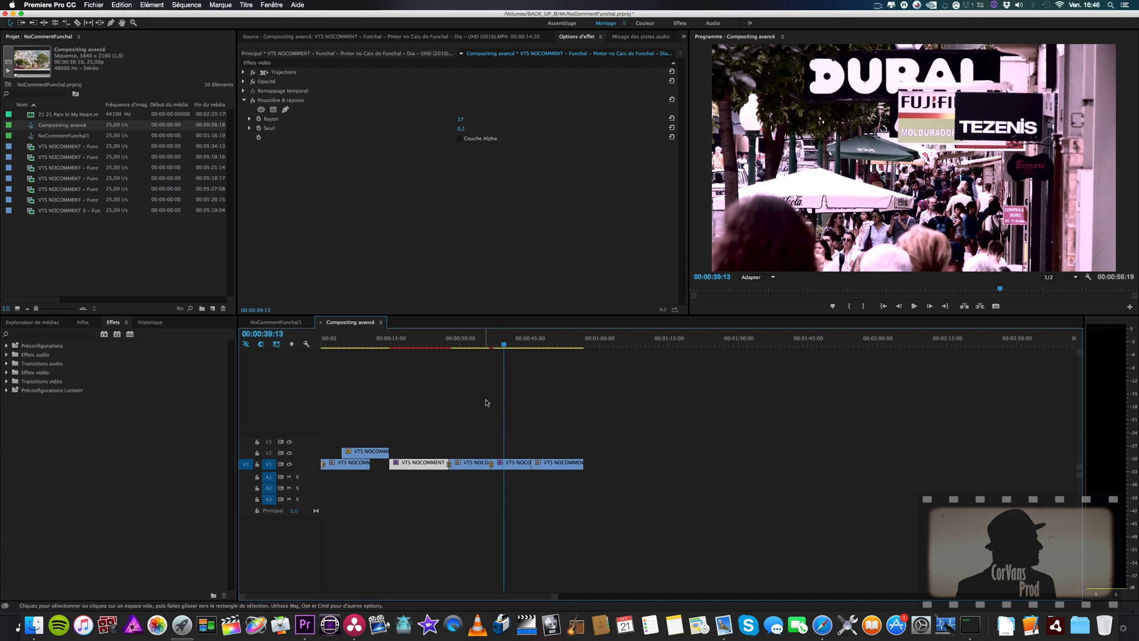
Examine the Couleur Lumetri settings on the Rua Fernandes Ornelas clip and compare the picture with and without the effect
double_click(511, 465)
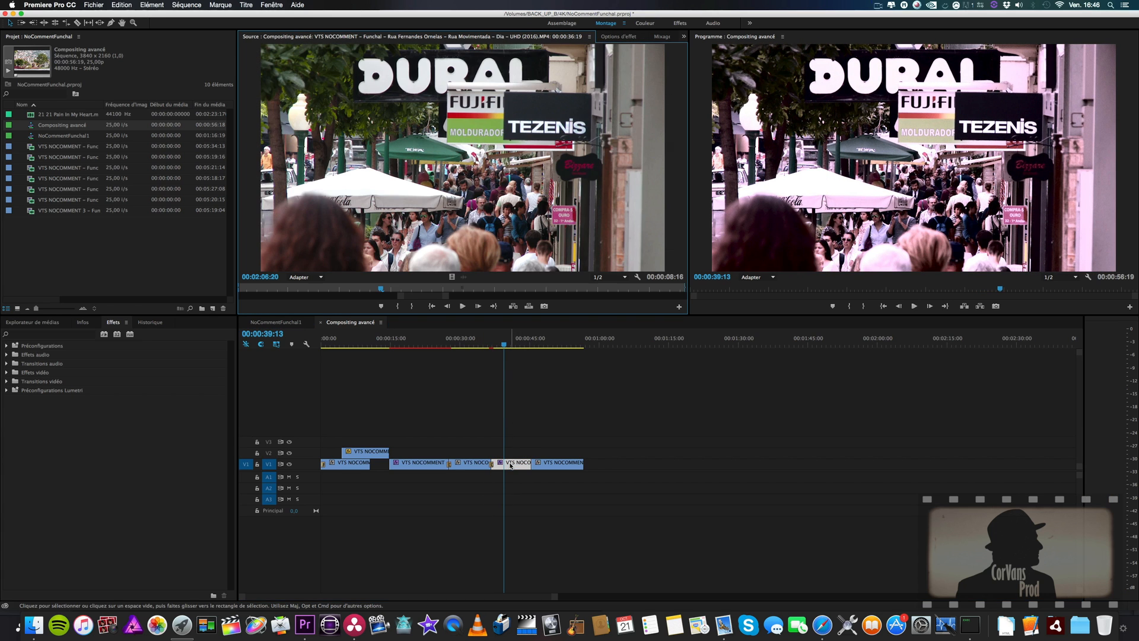
click(618, 36)
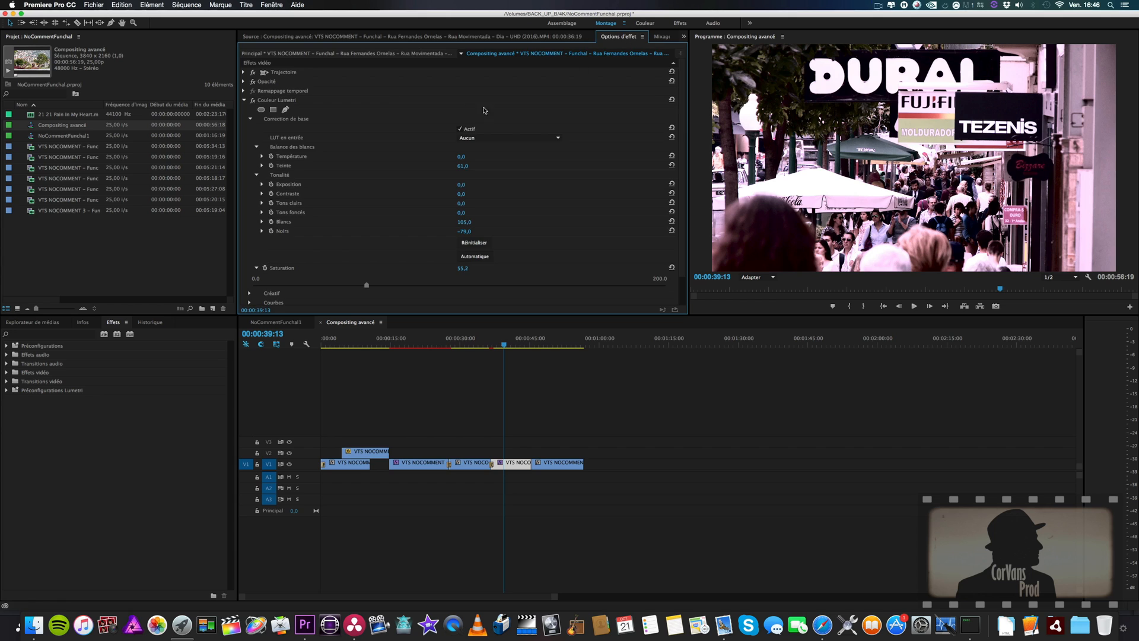
click(253, 102)
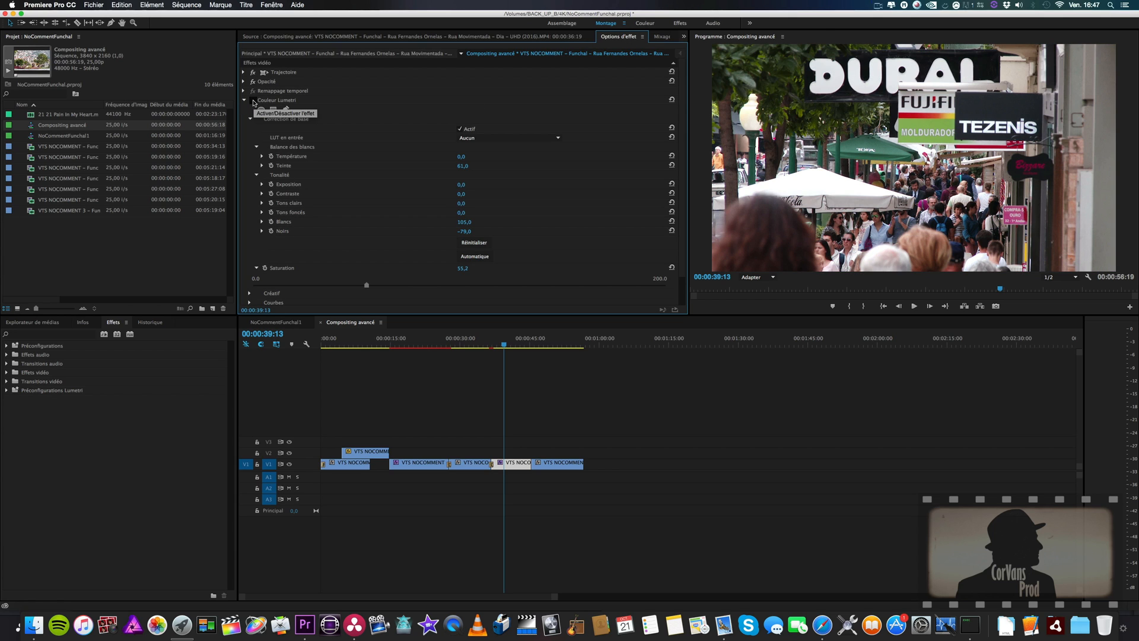
click(254, 102)
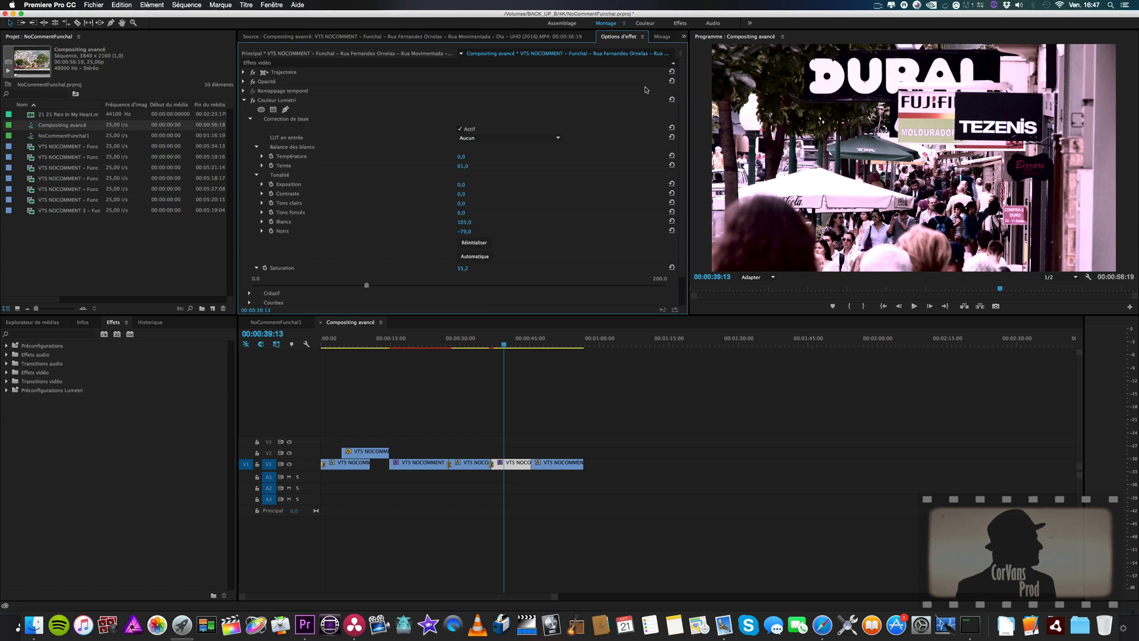
click(252, 100)
click(253, 100)
click(253, 100)
click(253, 101)
Export the Compositing avancé sequence as Final Cut Pro XML to the 4K folder and dismiss the translation report
click(94, 5)
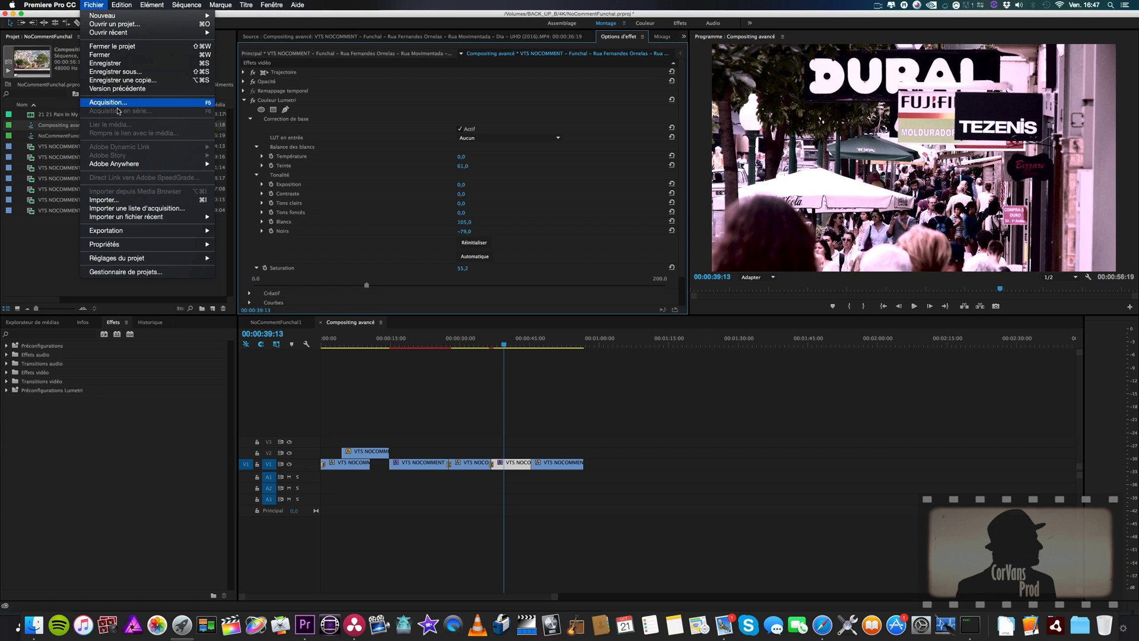
mouse_move(116, 230)
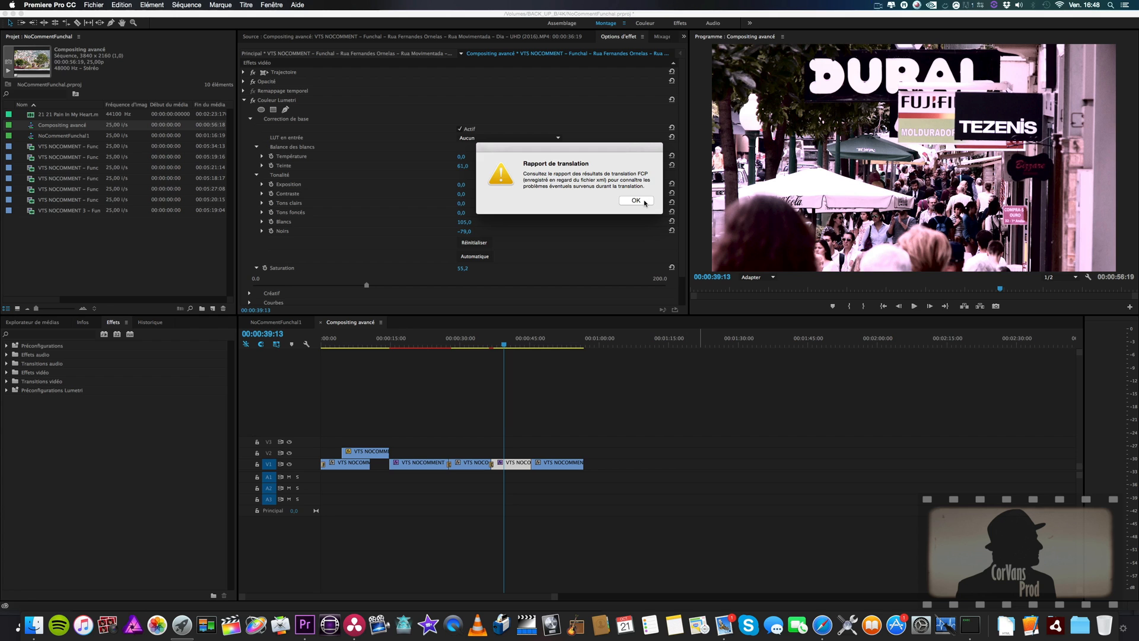
click(635, 200)
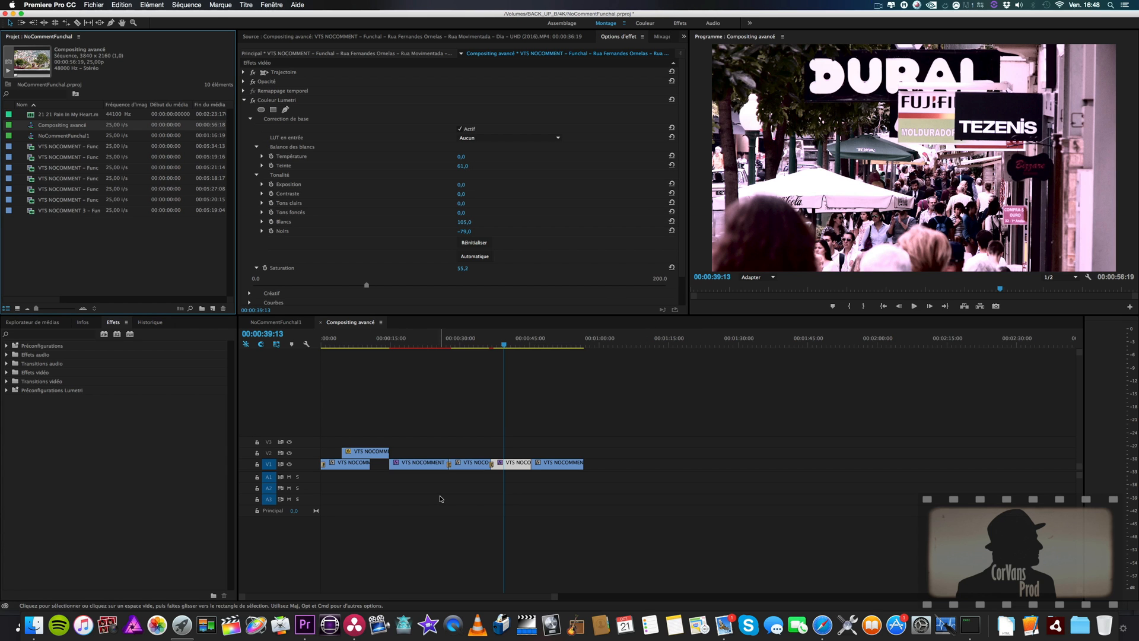
Switch to DaVinci Resolve and create a new project named CompositingAdvance
key(super+Tab)
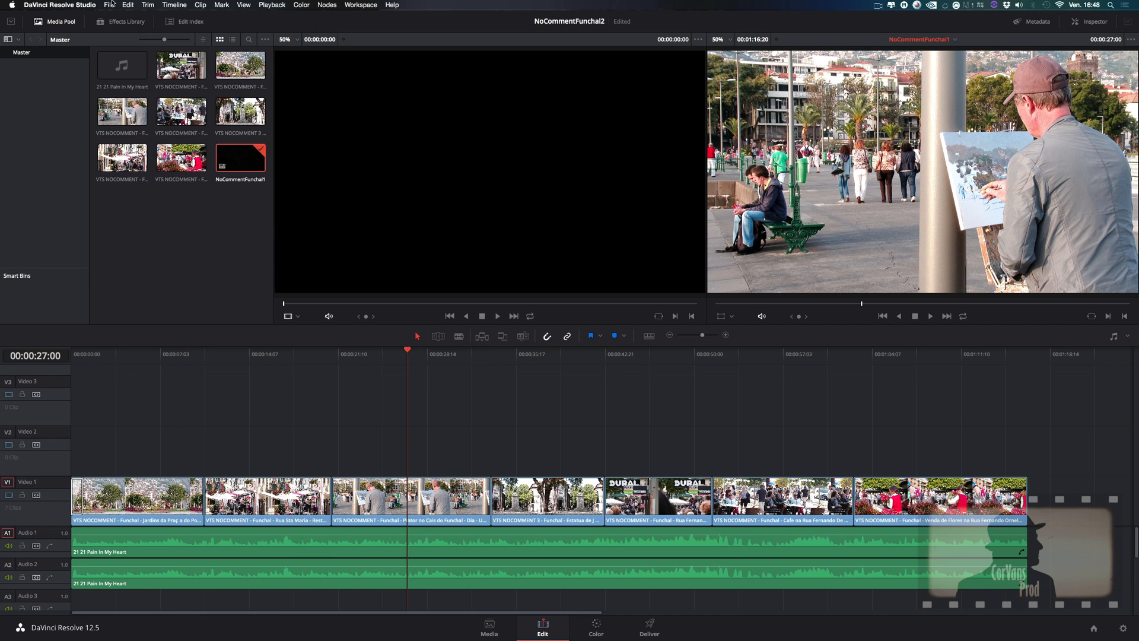
click(109, 5)
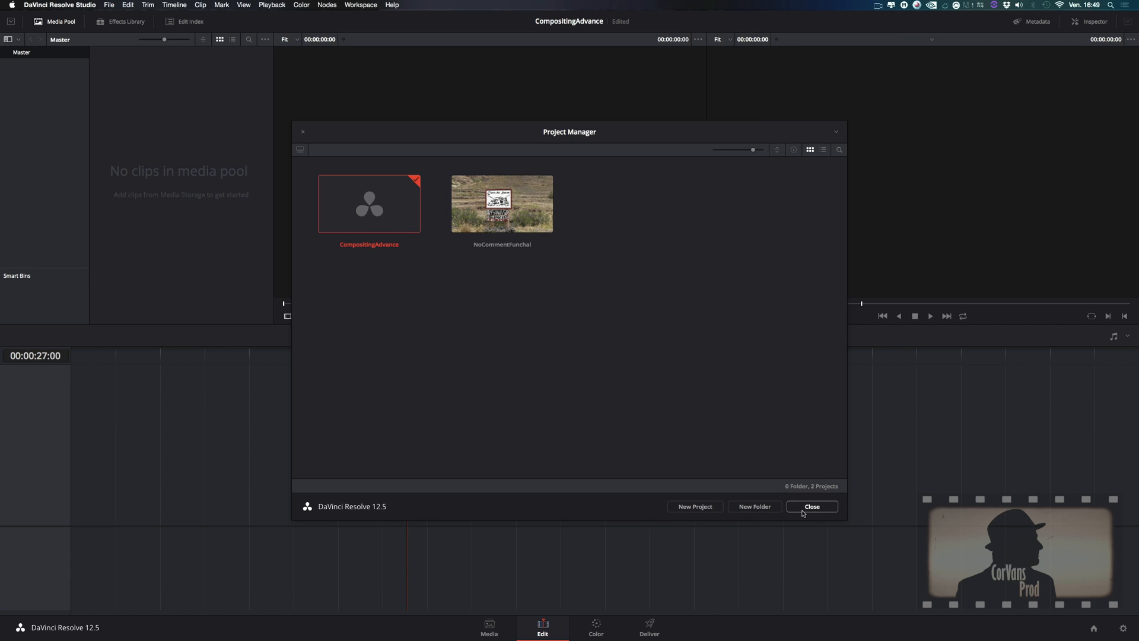
click(303, 134)
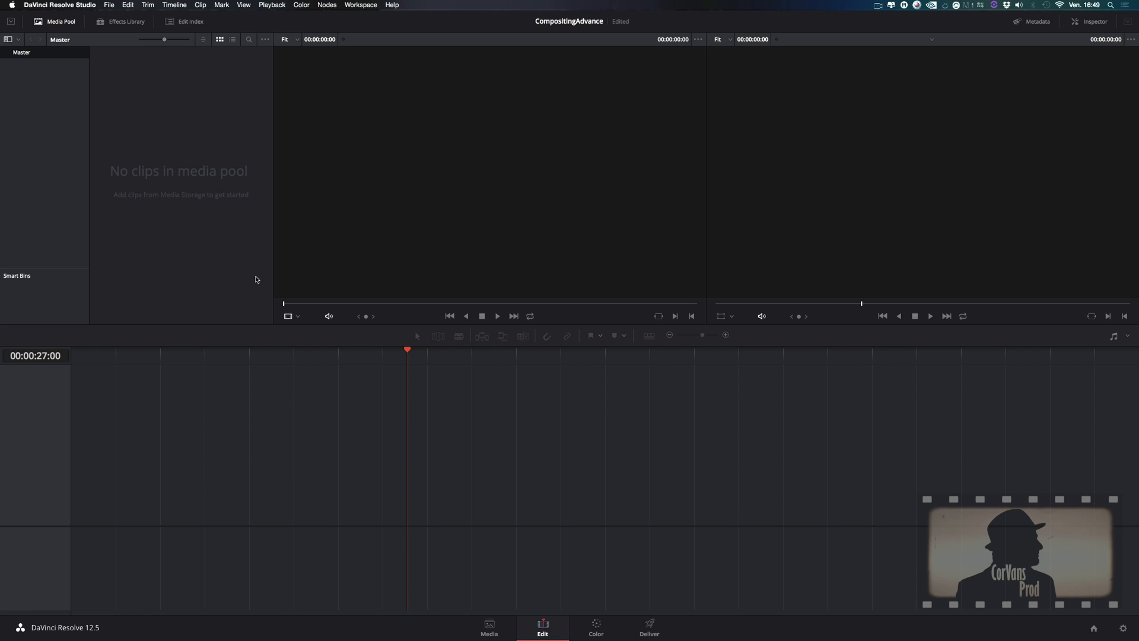
Import Compositing avancé.xml from the 4K folder on BACK_UP_B as a 3840 x 2160 timeline, keeping automatic project settings, clip import and sizing
click(488, 626)
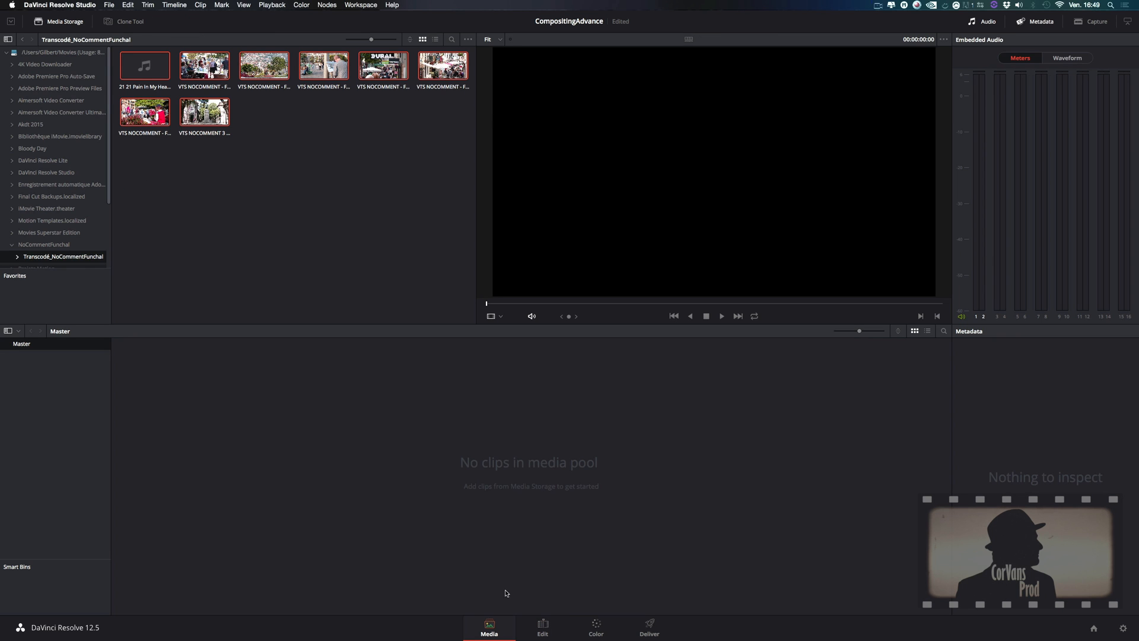
click(113, 4)
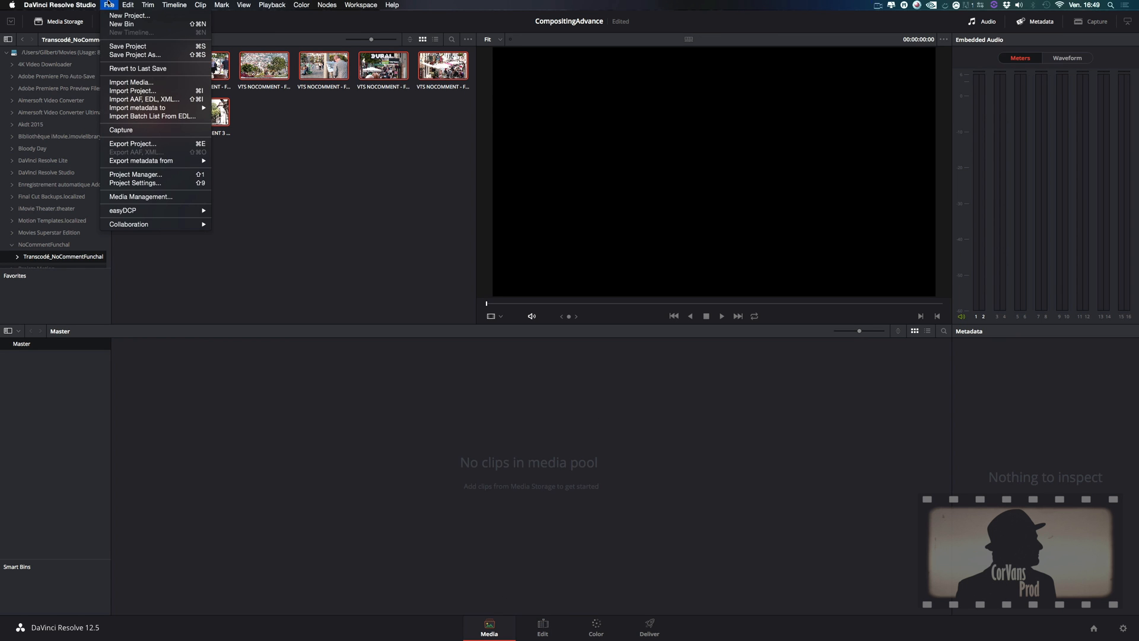
click(149, 212)
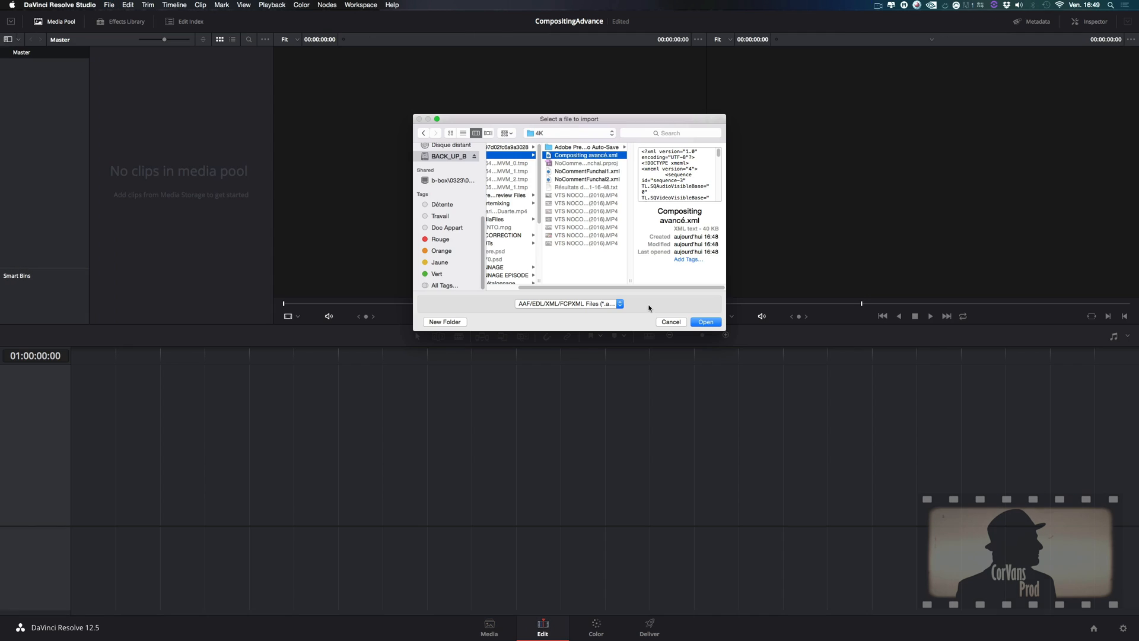
click(706, 322)
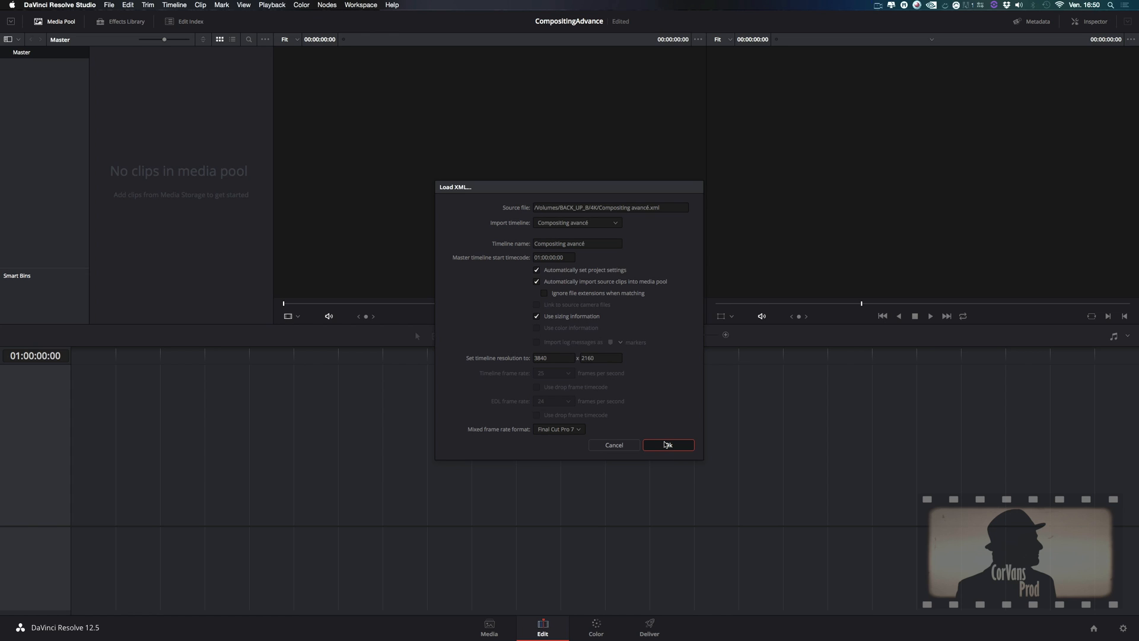
click(667, 445)
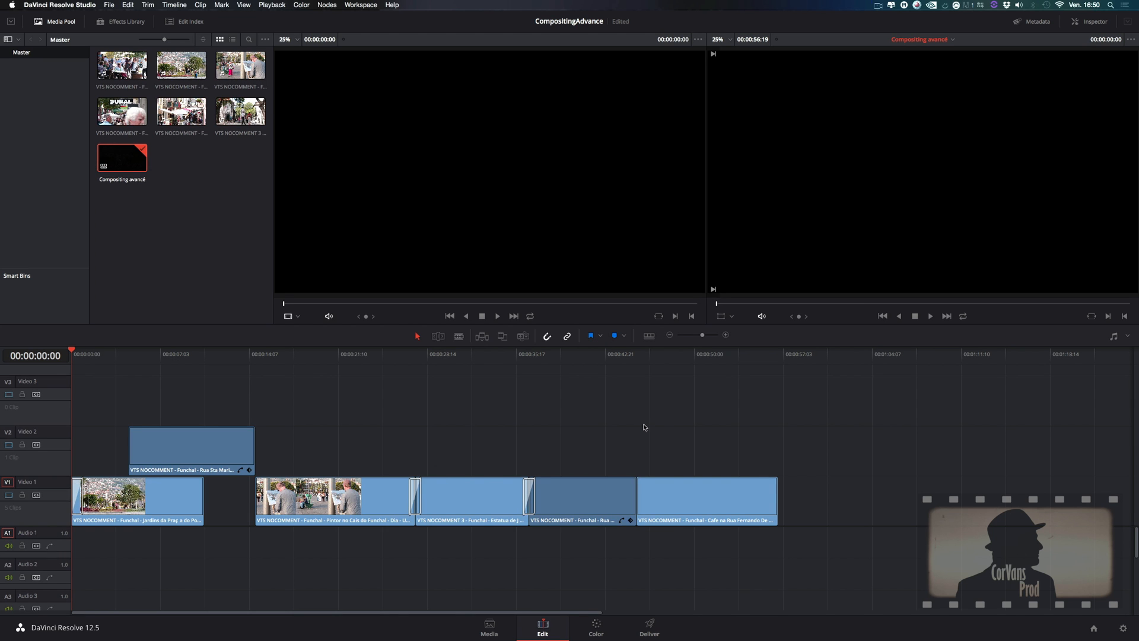
Examine the imported Compositing avancé timeline, checking the picture-in-picture, the painter clip, both transitions and the Rua Fernandes Ornelas clip
drag(146, 354, 159, 362)
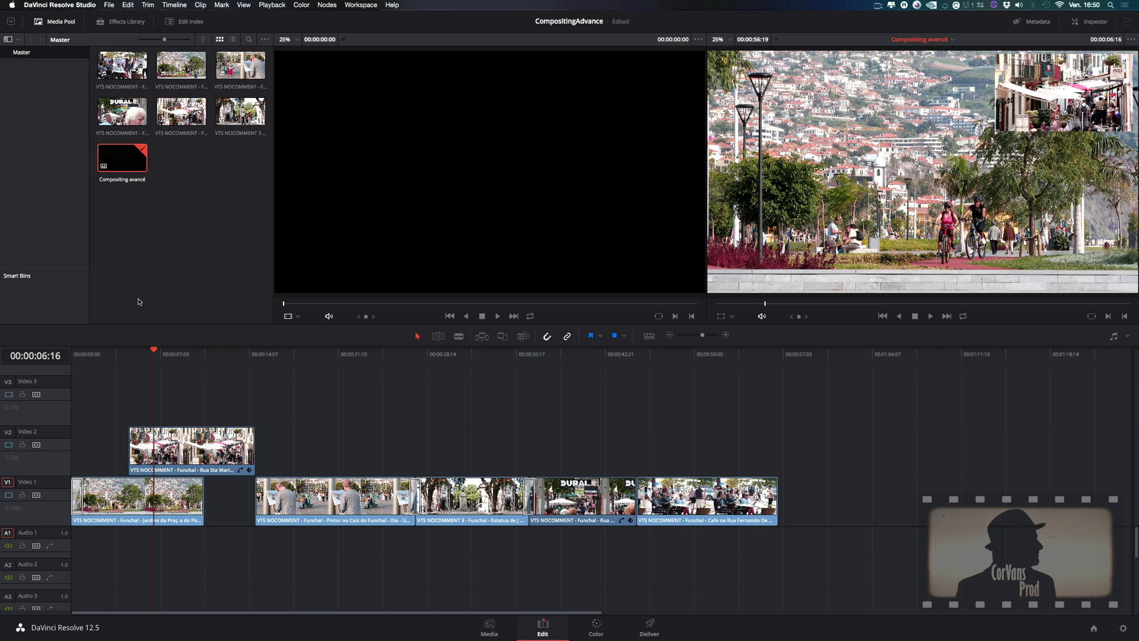
click(285, 355)
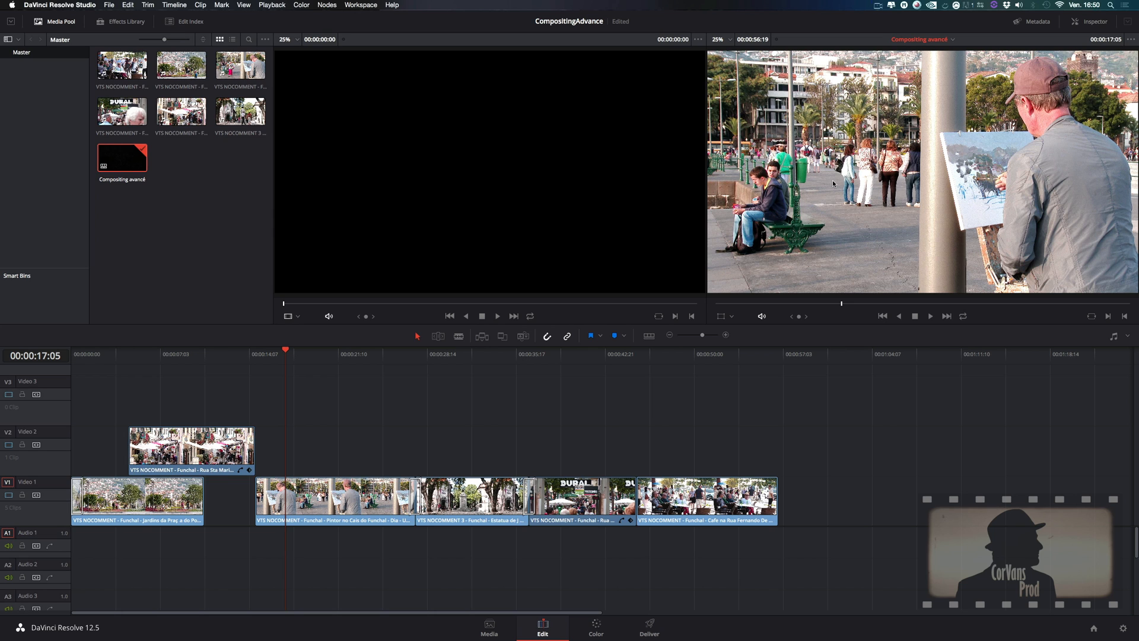
click(468, 355)
mouse_move(468, 355)
mouse_down()
mouse_move(405, 356)
mouse_move(413, 361)
mouse_up()
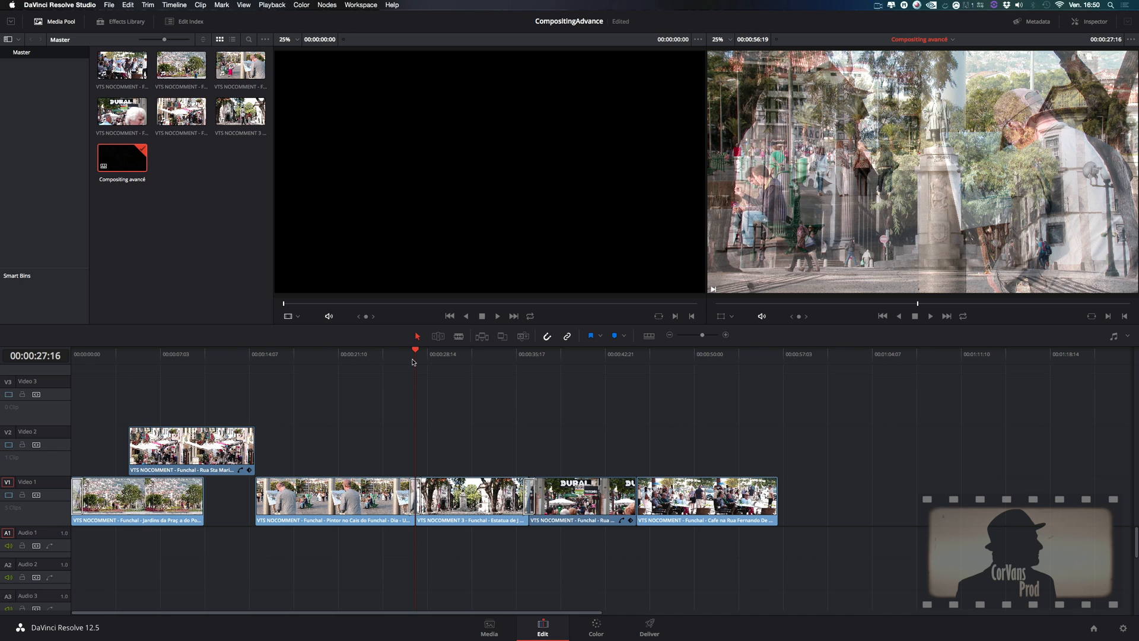
click(409, 354)
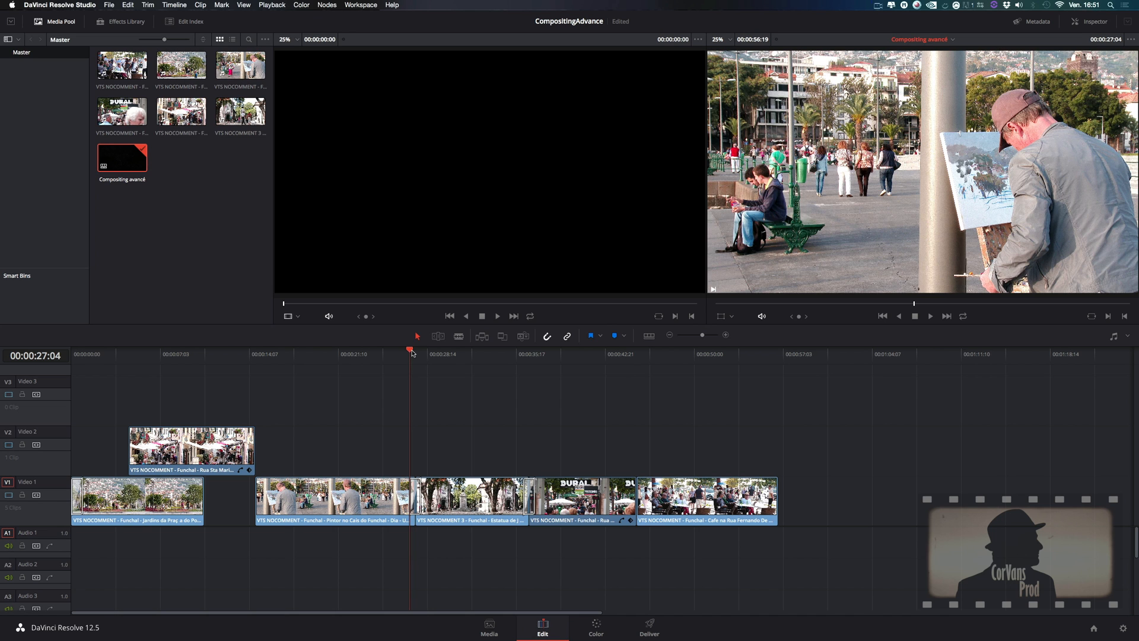
drag(413, 353, 529, 368)
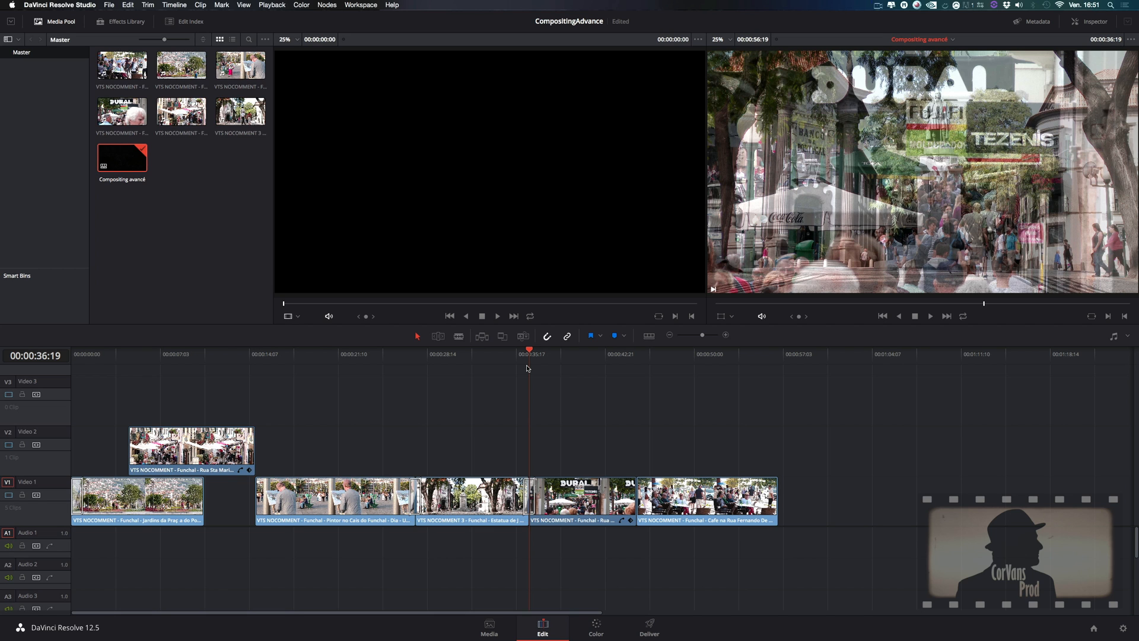
drag(527, 369, 577, 367)
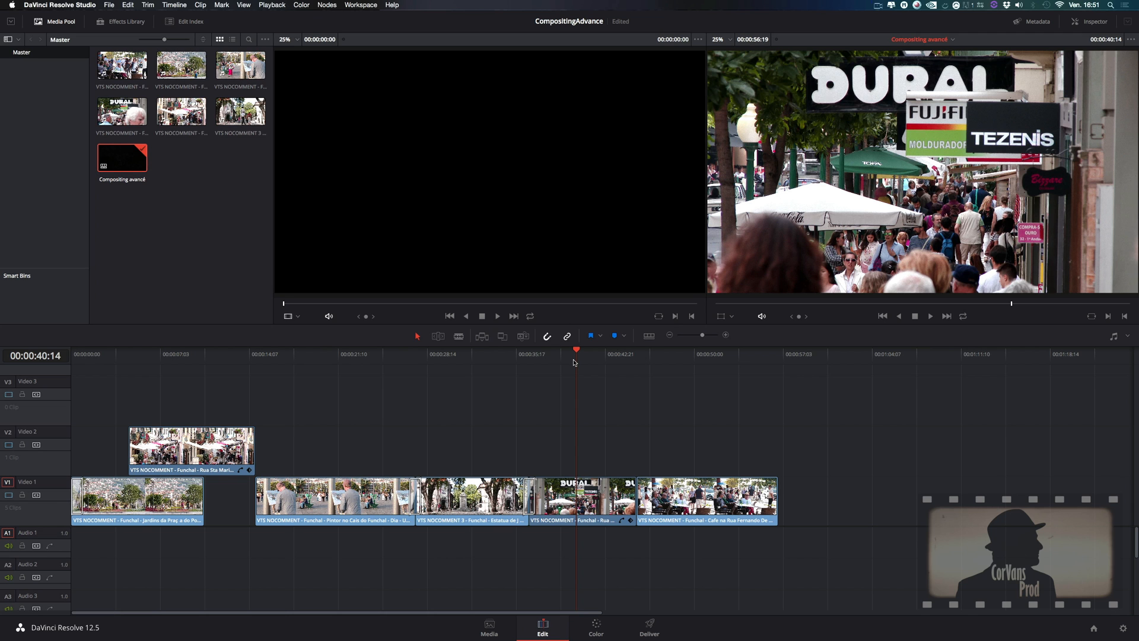
drag(334, 358, 415, 358)
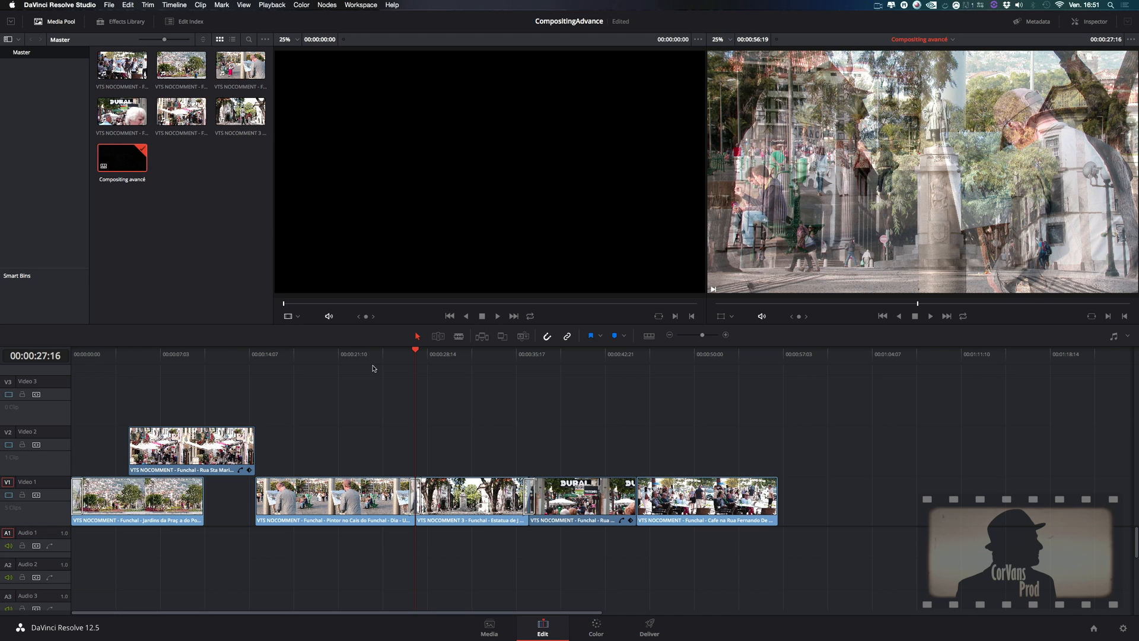
click(366, 358)
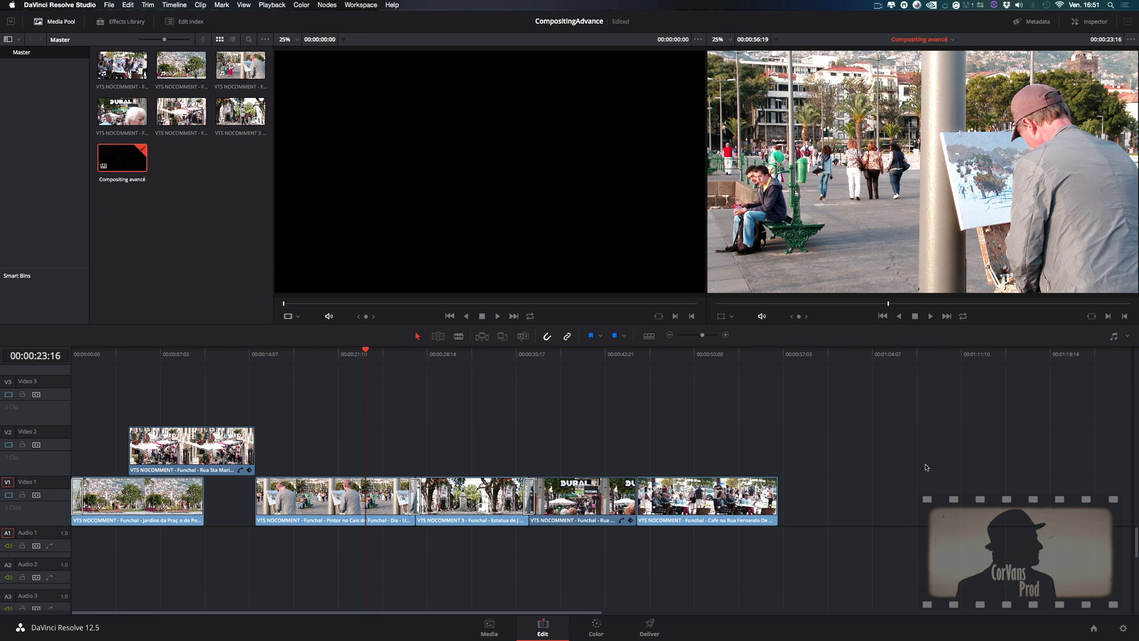
click(579, 356)
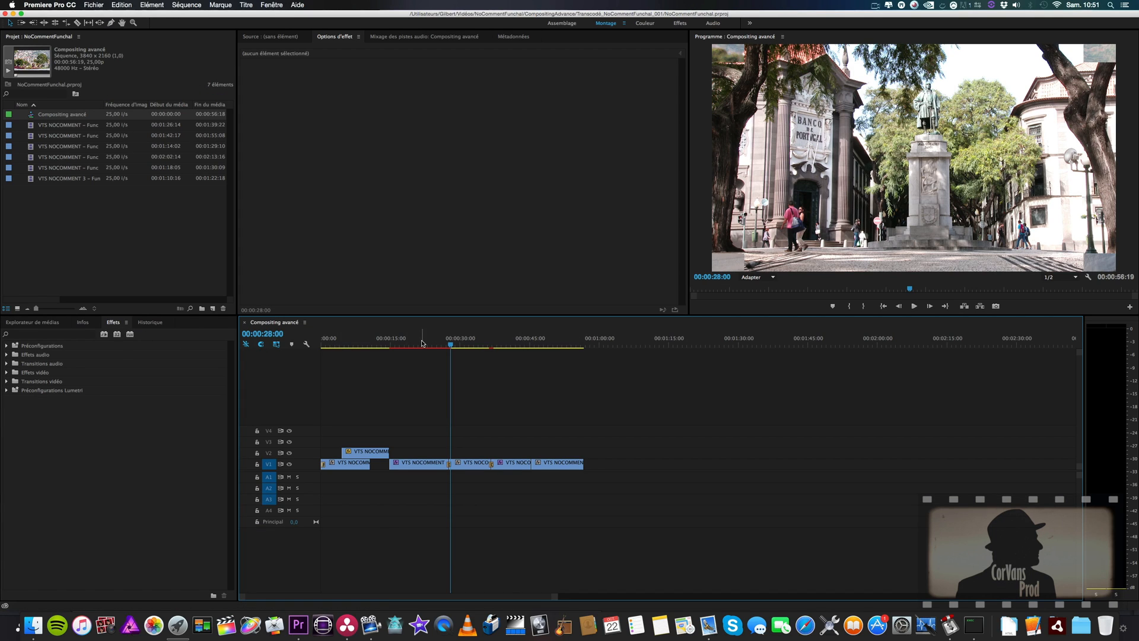
Switch to Premiere Pro and compare the original painter clip, its closing transition and the color-graded street clip in Compositing avancé
click(421, 343)
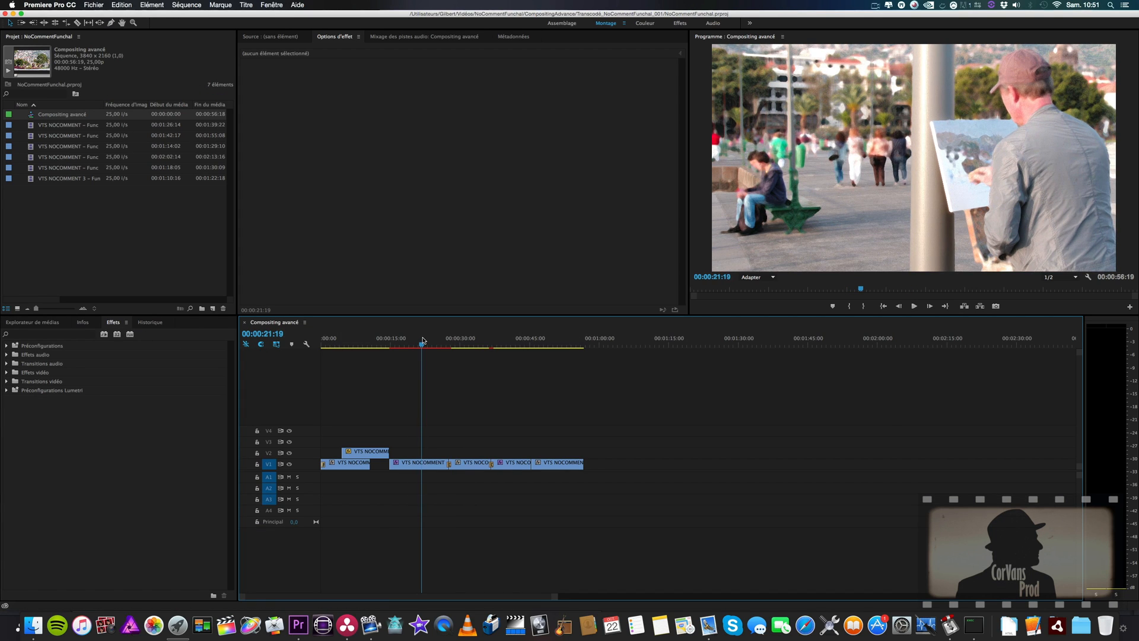
drag(423, 342, 451, 341)
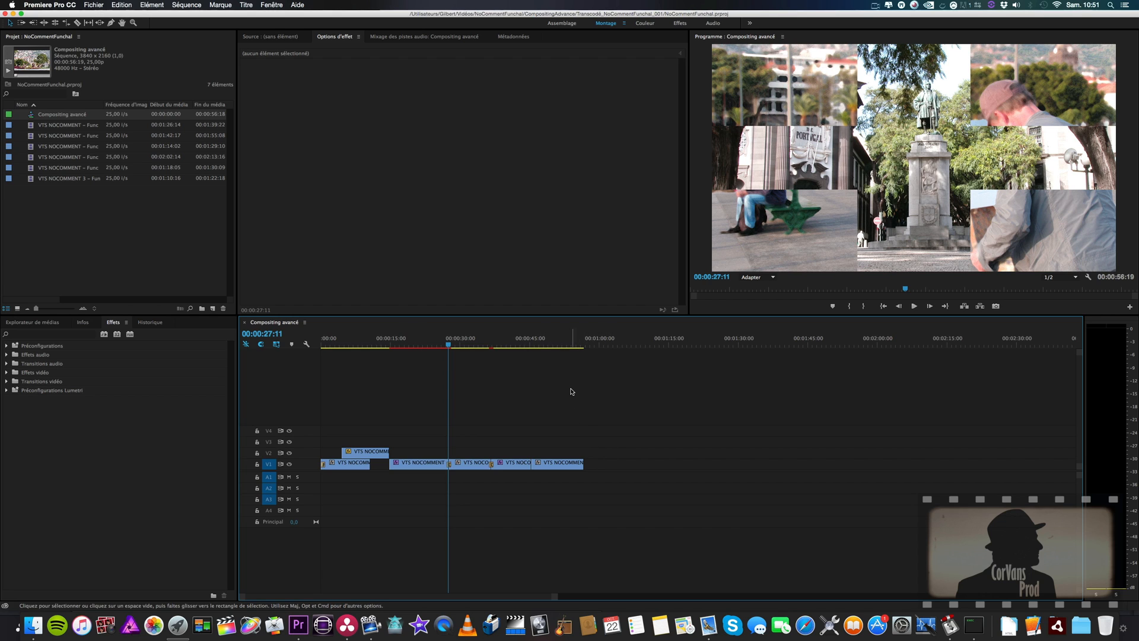
click(512, 342)
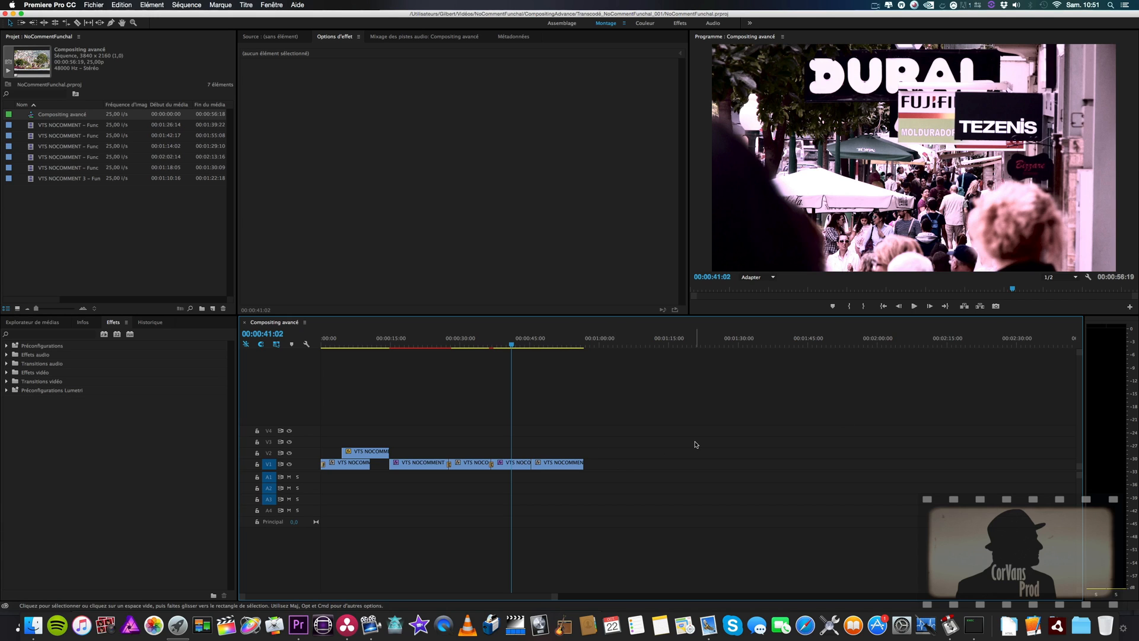
Review the Project Manager's consolidate and transcode options, including the After Effects composition conversion, and close it without applying
click(87, 4)
click(120, 271)
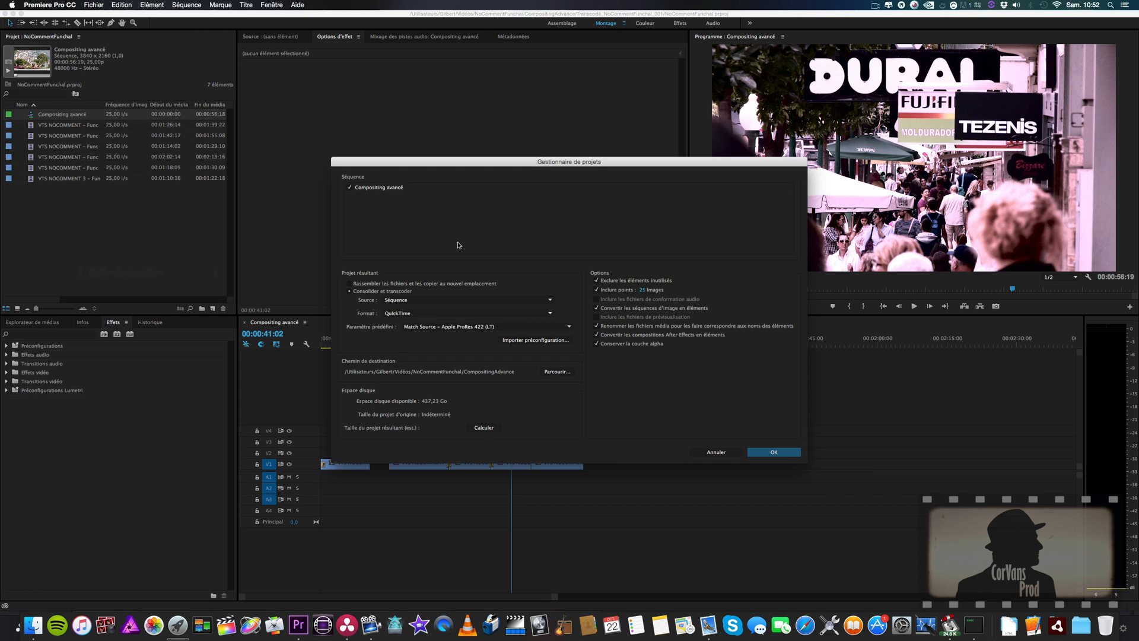
click(643, 334)
click(693, 337)
click(720, 455)
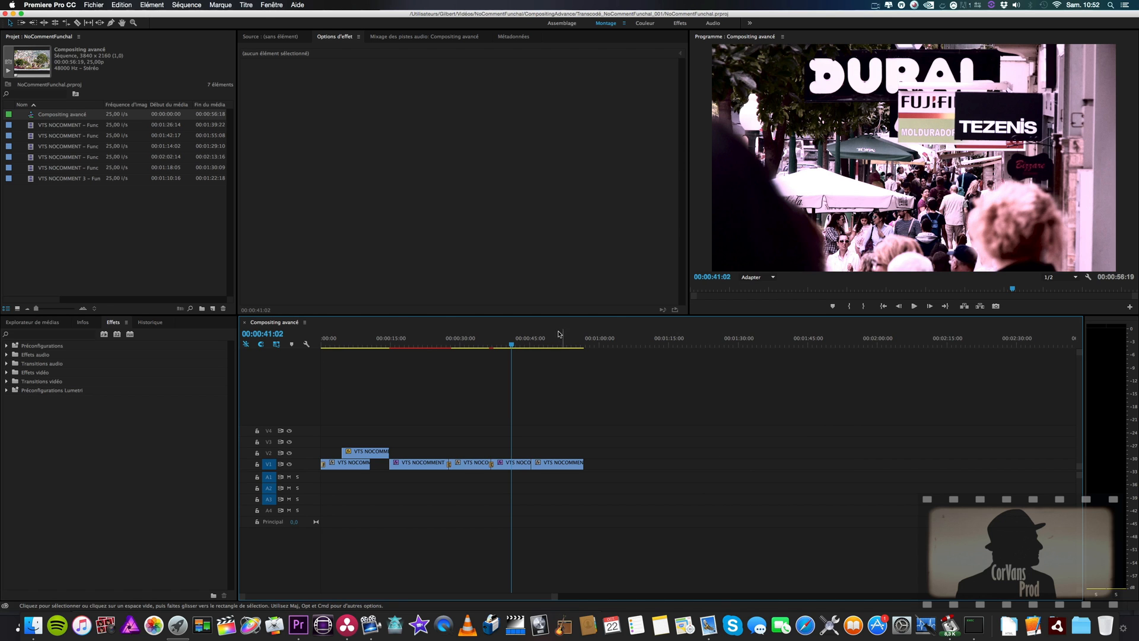
Duplicate the Compositing avancé sequence, name the copy Compositing avancé Etalonnage and open it
drag(463, 342, 450, 347)
click(33, 116)
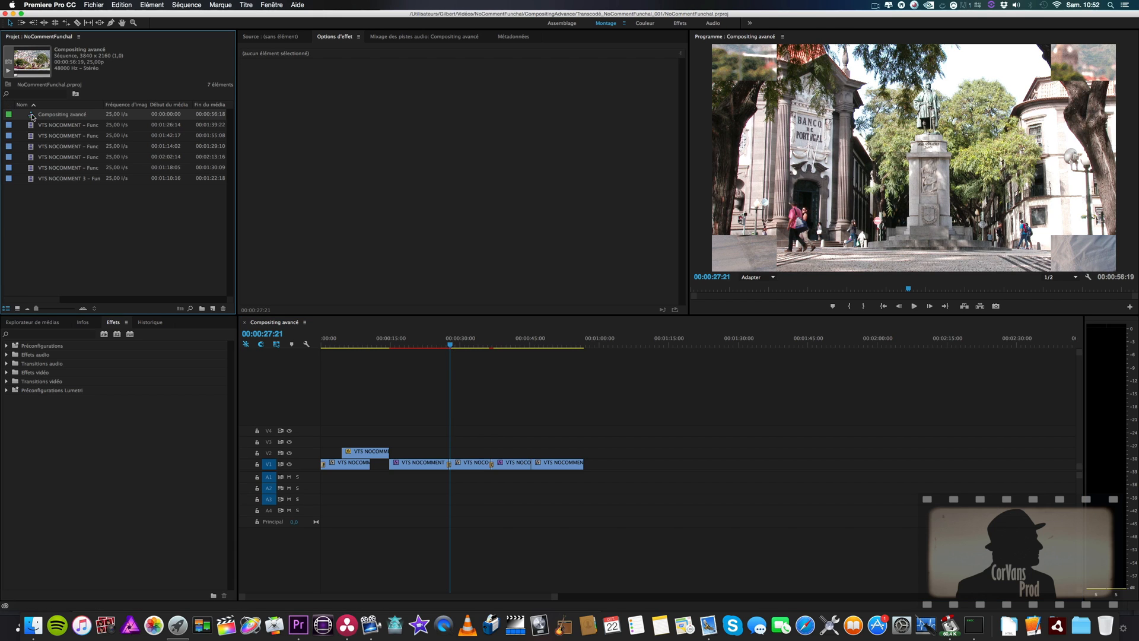
right_click(34, 117)
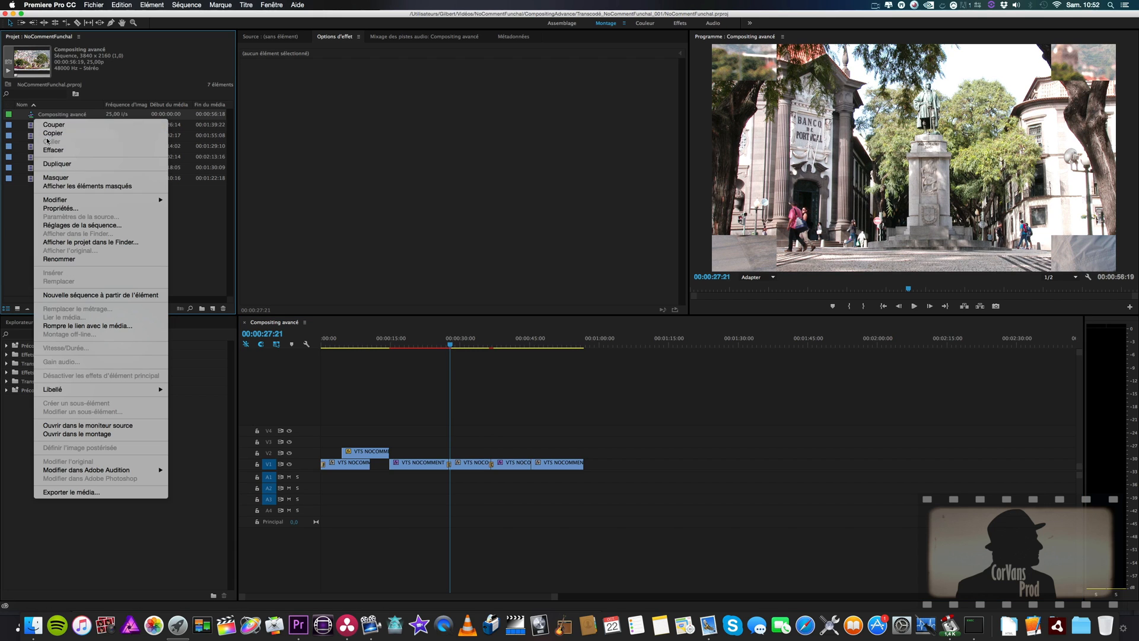
click(71, 169)
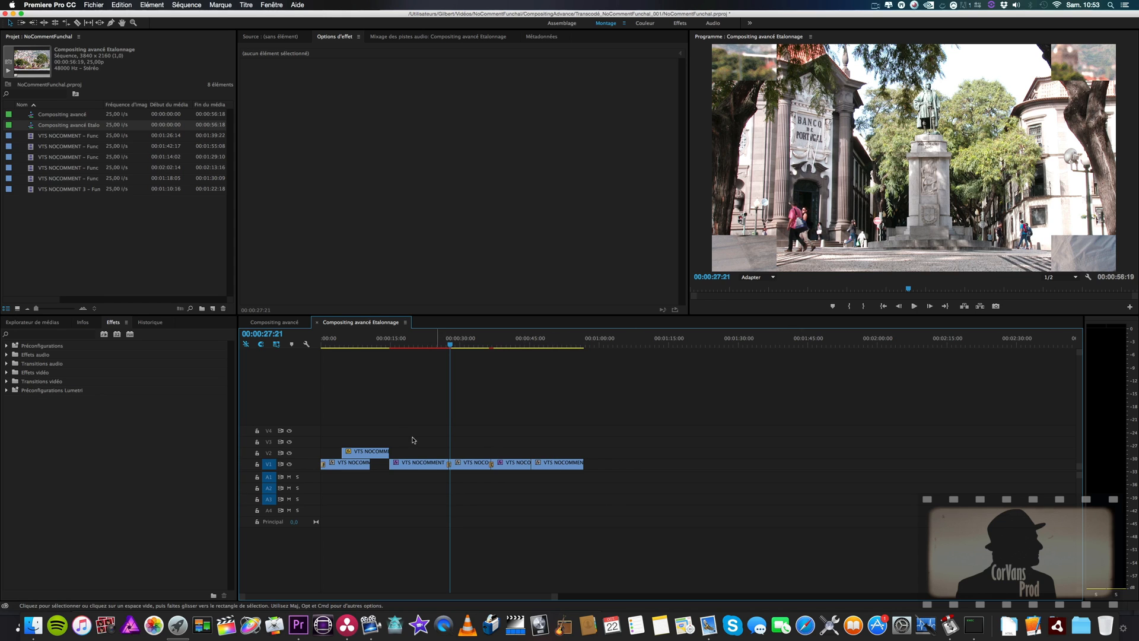
Delete the Diaphragme en croix transition between the painter and statue clips and check the resulting cut
click(449, 465)
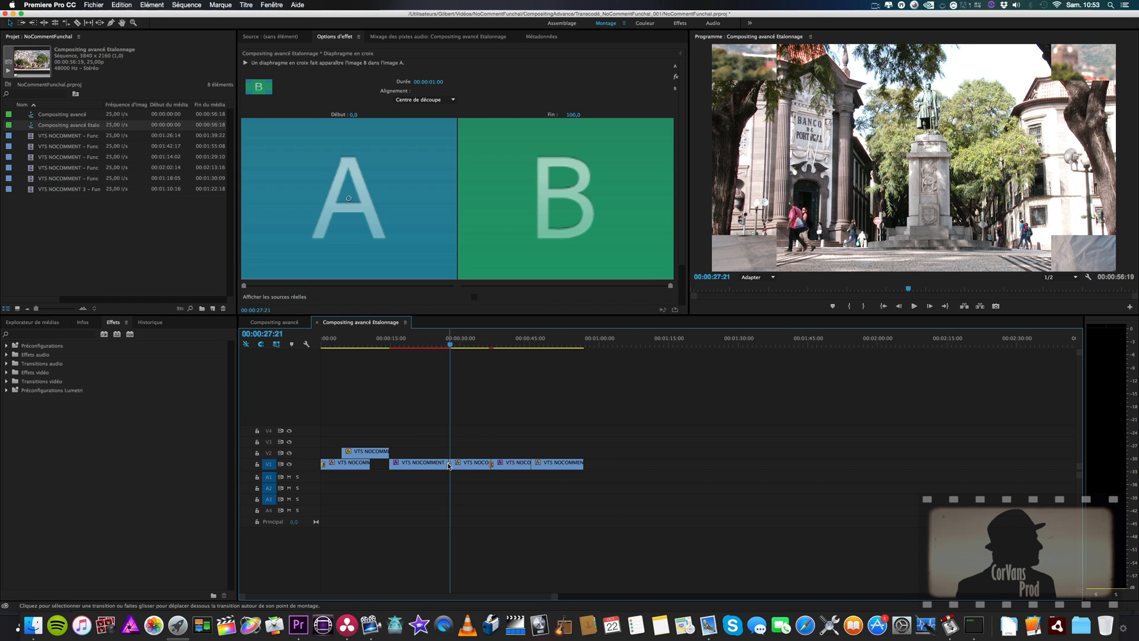
key(Delete)
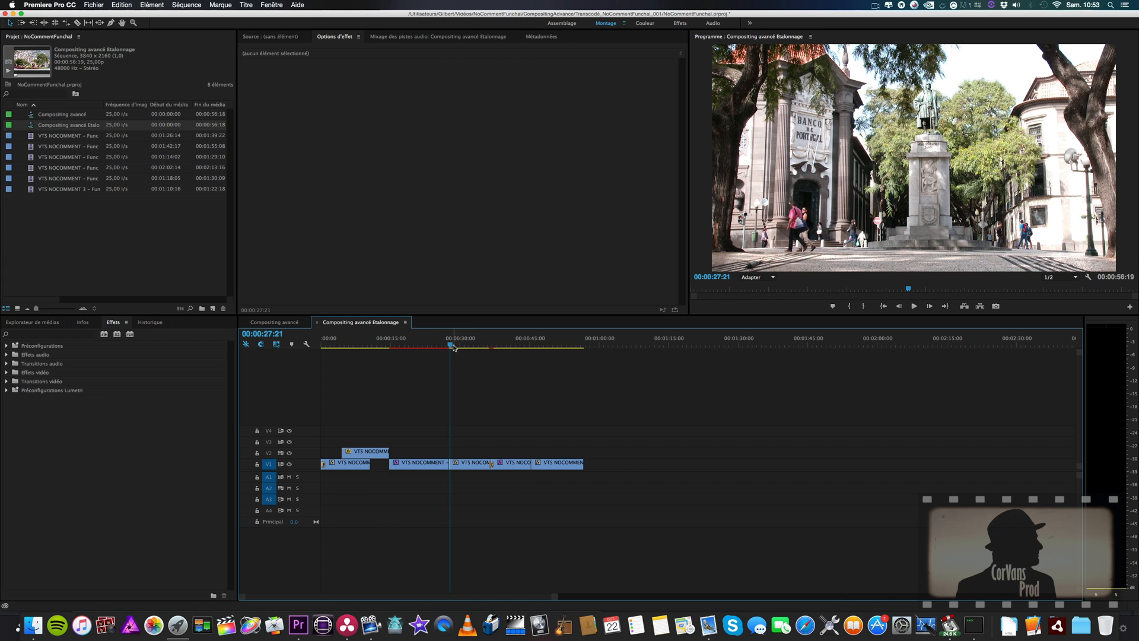
drag(453, 350, 453, 339)
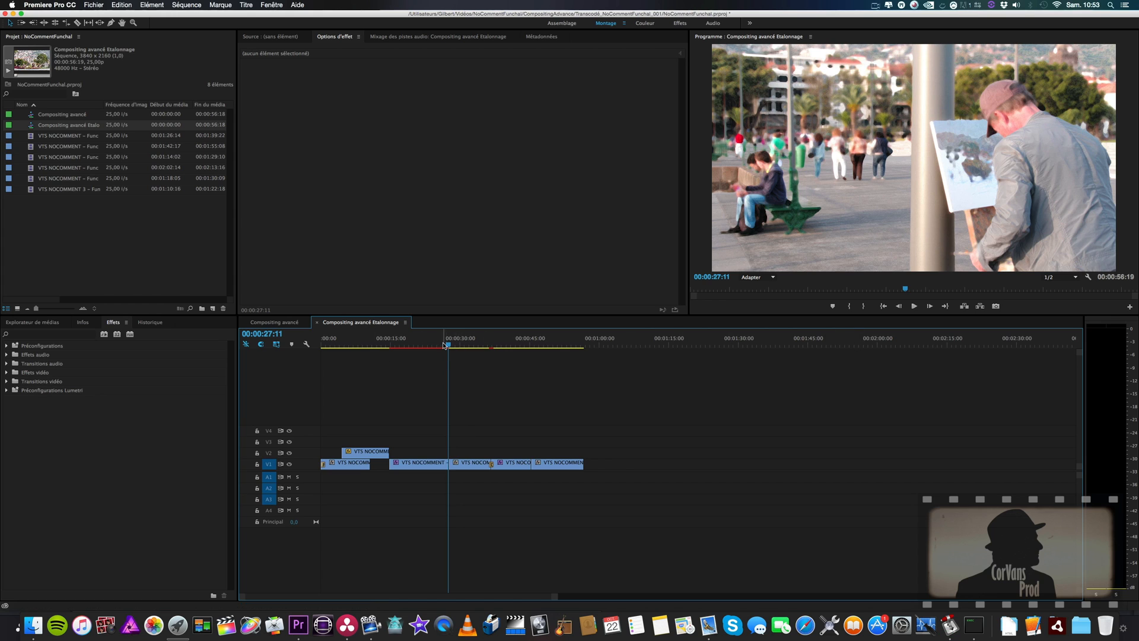
Mark in and out points around the whole painter clip in the Compositing avancé Etalonnage sequence
mouse_move(443, 345)
mouse_down()
mouse_move(387, 348)
mouse_move(449, 348)
mouse_up()
key(i)
key(o)
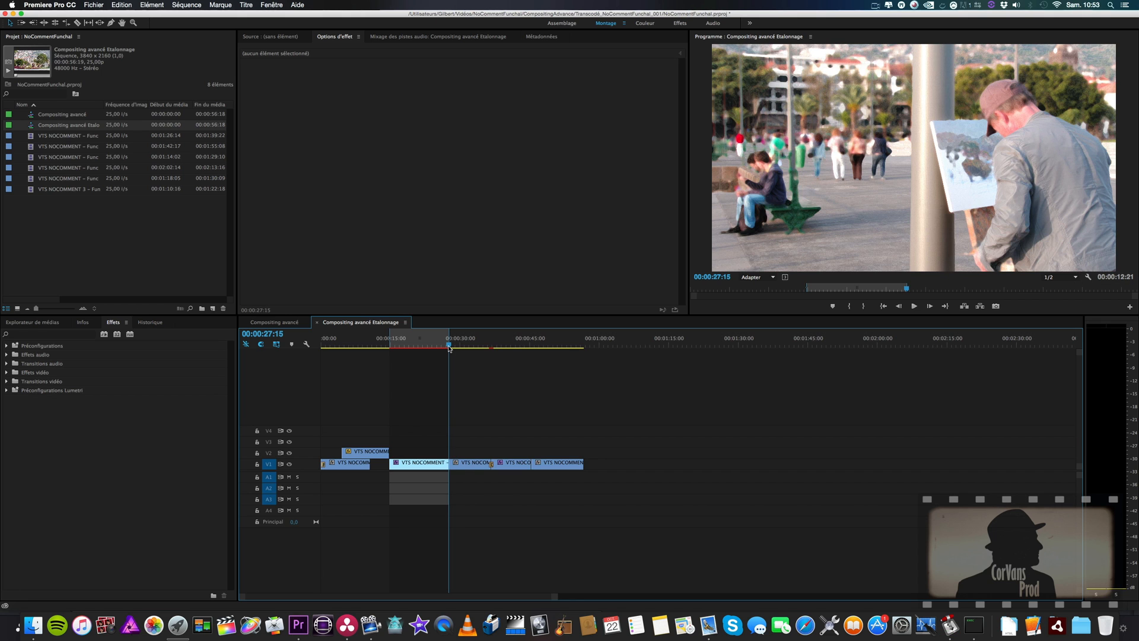
Open the media export settings for the marked range, match them to the sequence settings and cancel without exporting
click(93, 5)
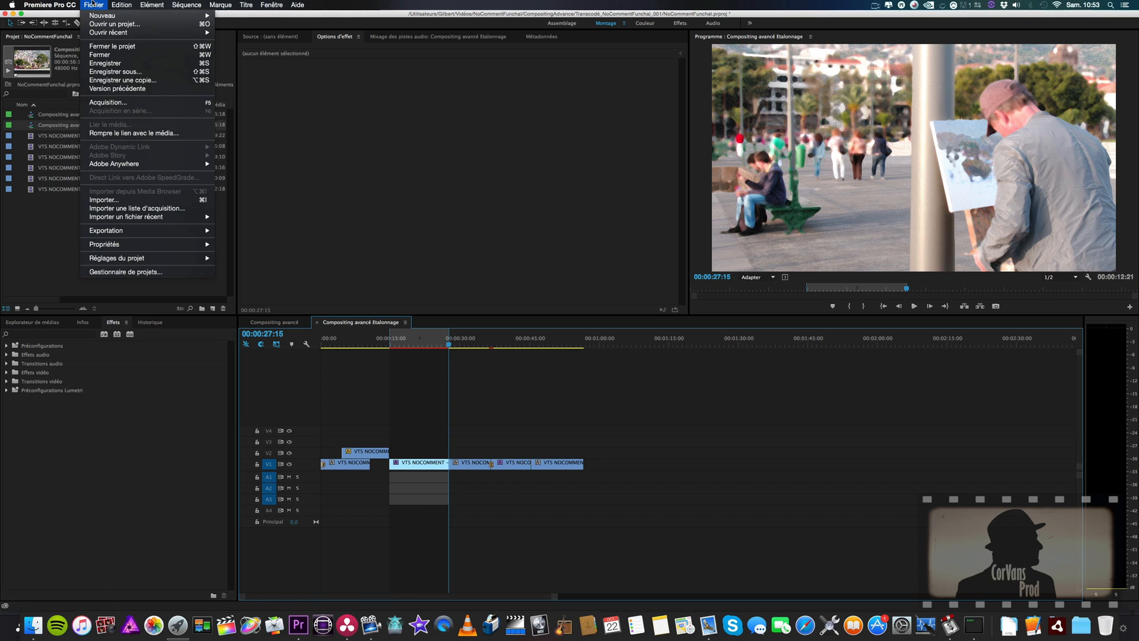
mouse_move(136, 231)
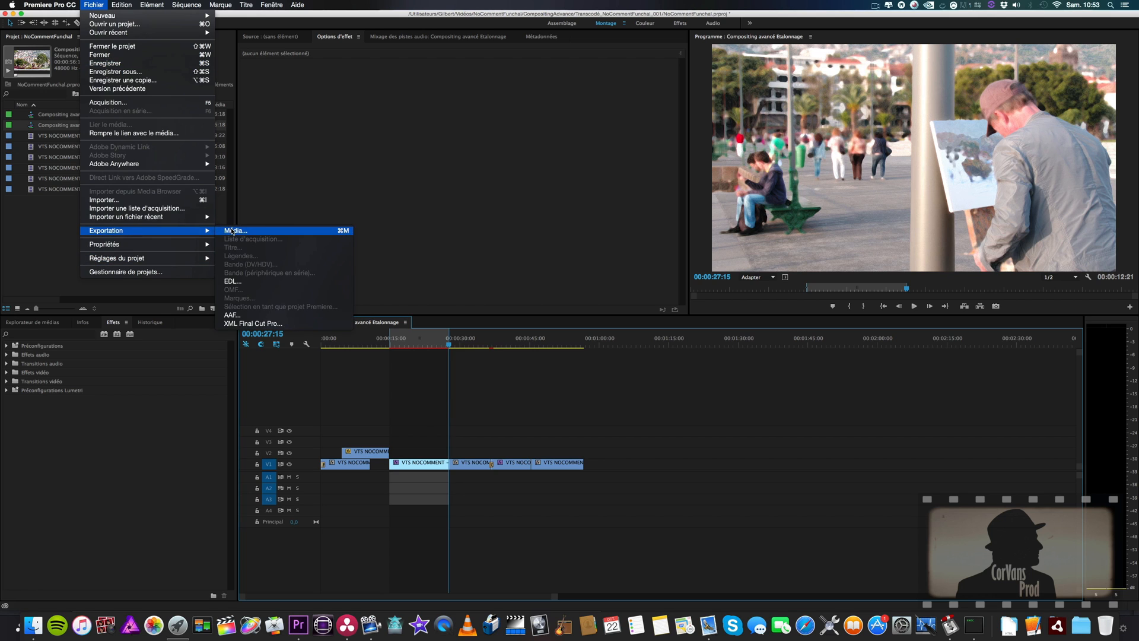
click(232, 230)
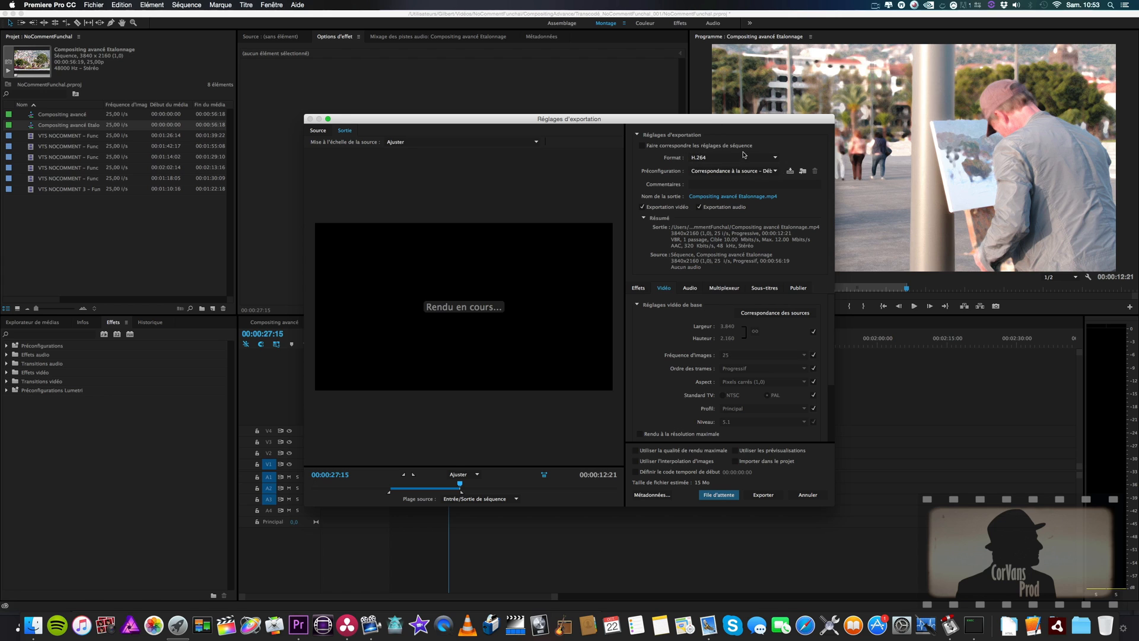
click(651, 146)
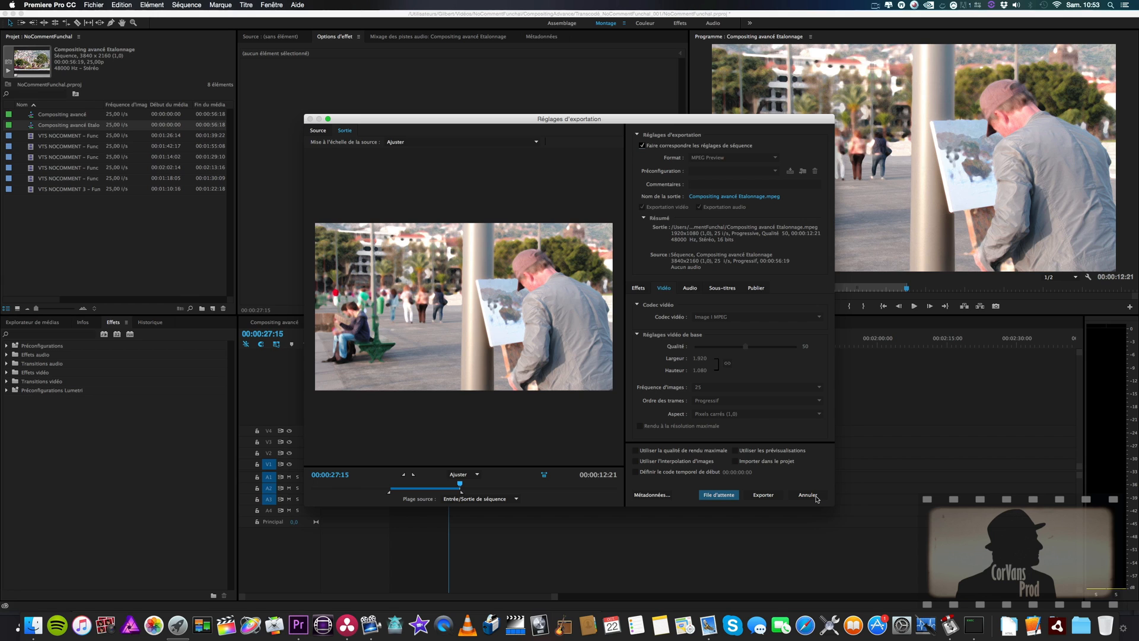
click(816, 498)
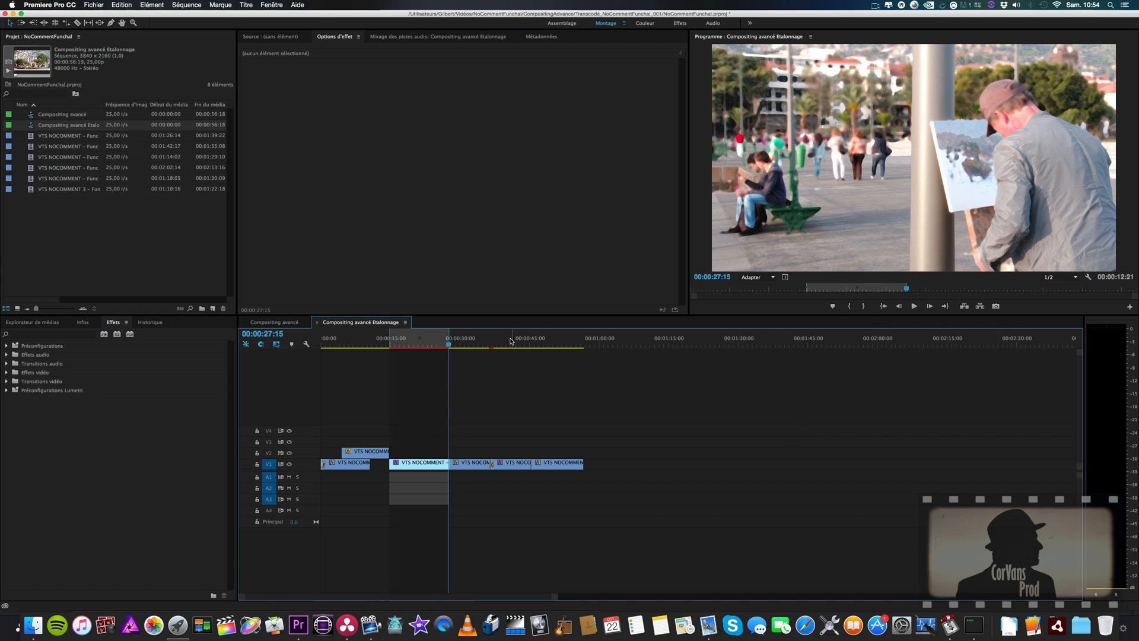
Review the graded street clip, the painter clip and the Rua Sta Maria picture-in-picture with its Trajectoire settings in Compositing avancé Etalonnage
click(509, 341)
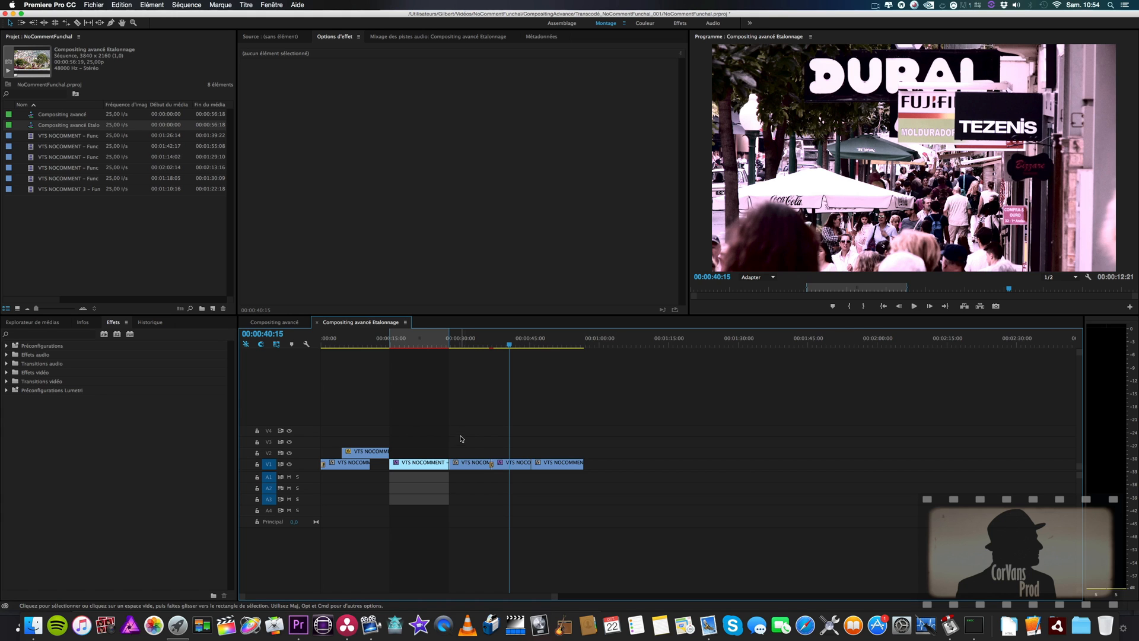
click(353, 348)
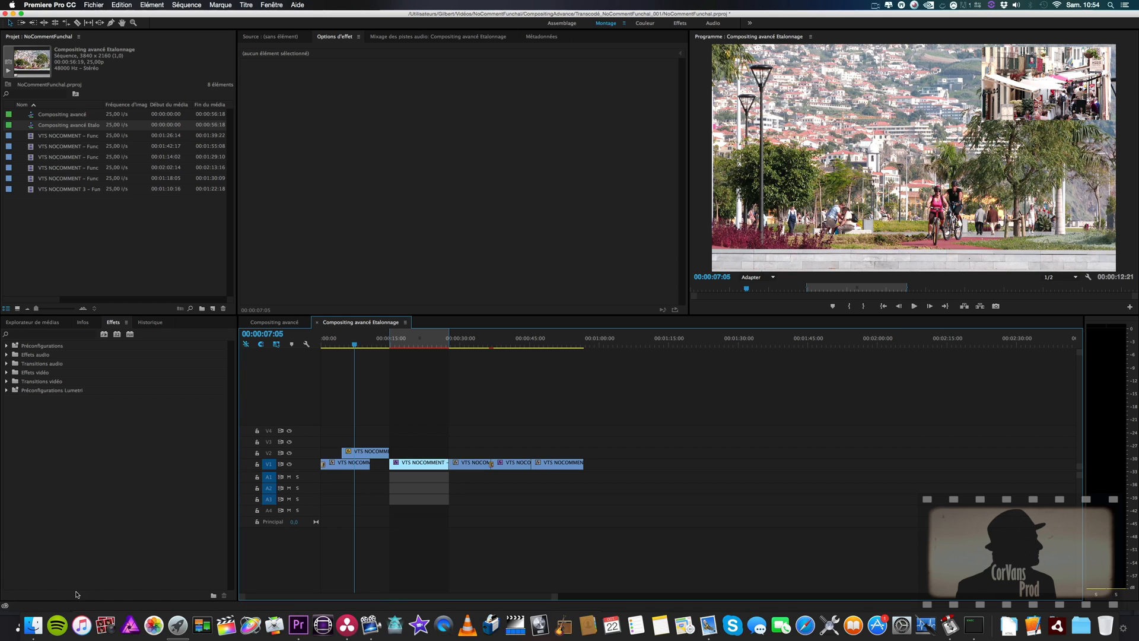
click(365, 451)
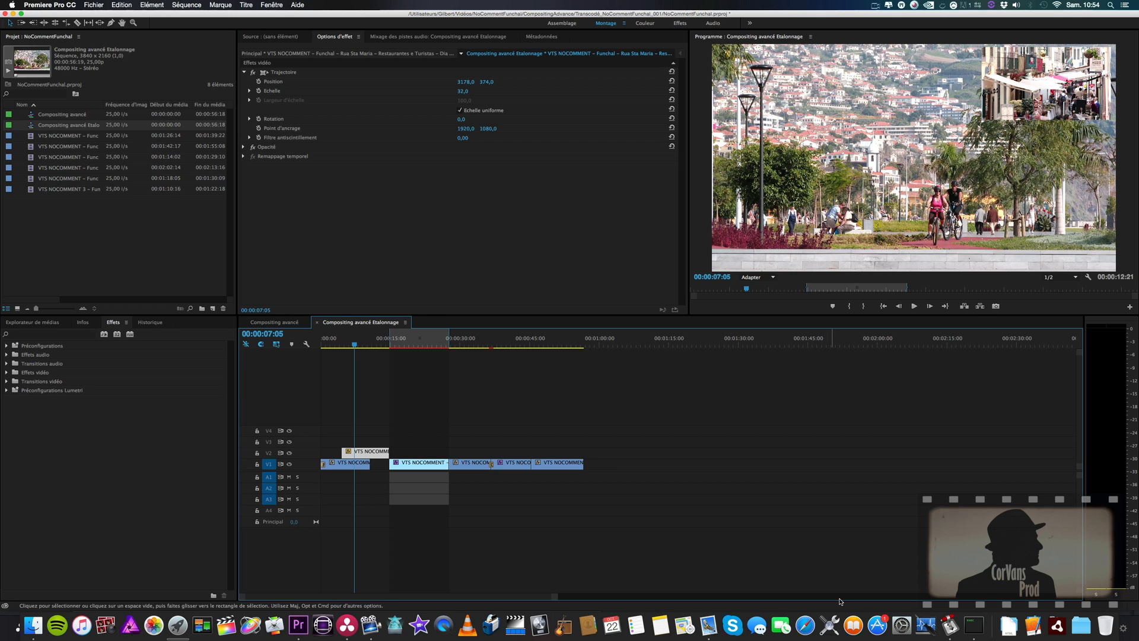
drag(358, 347, 376, 346)
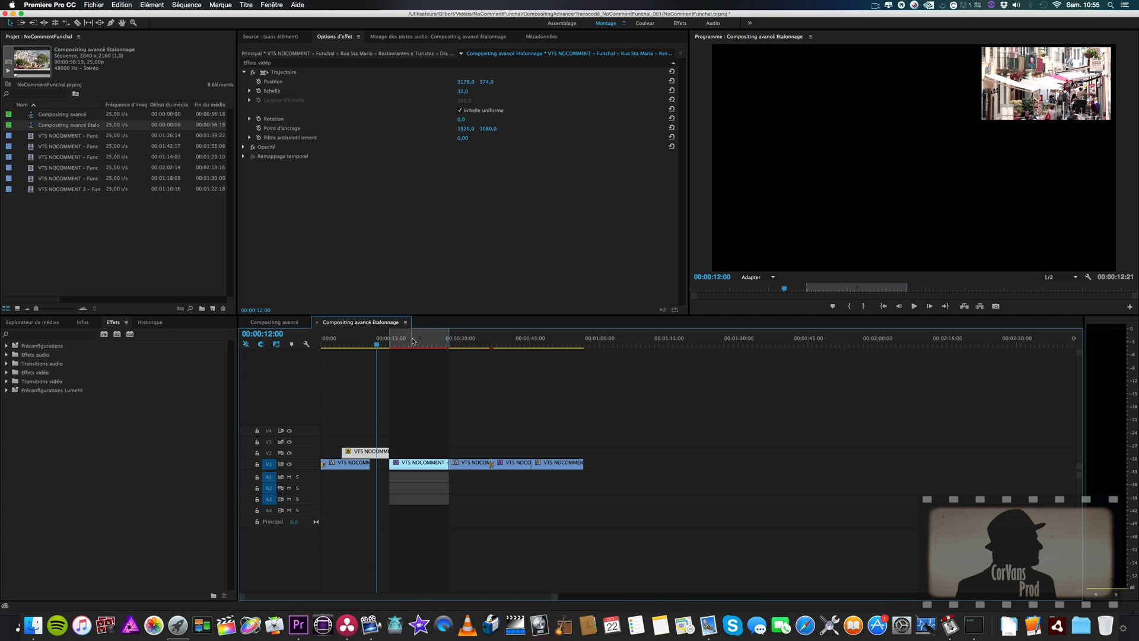
drag(415, 346, 515, 347)
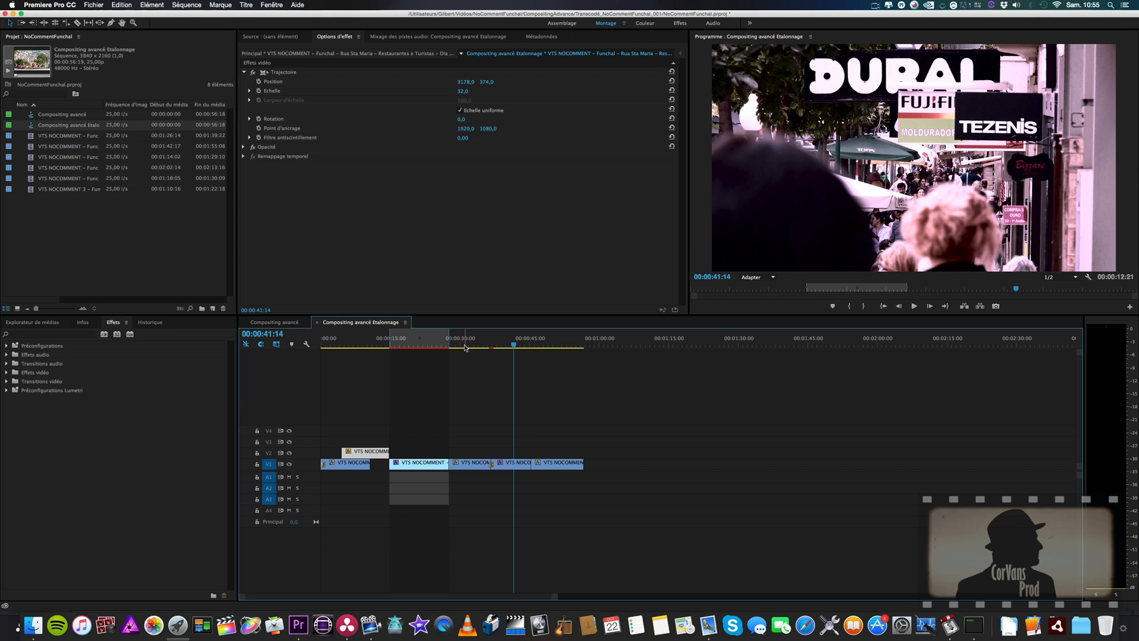
click(409, 344)
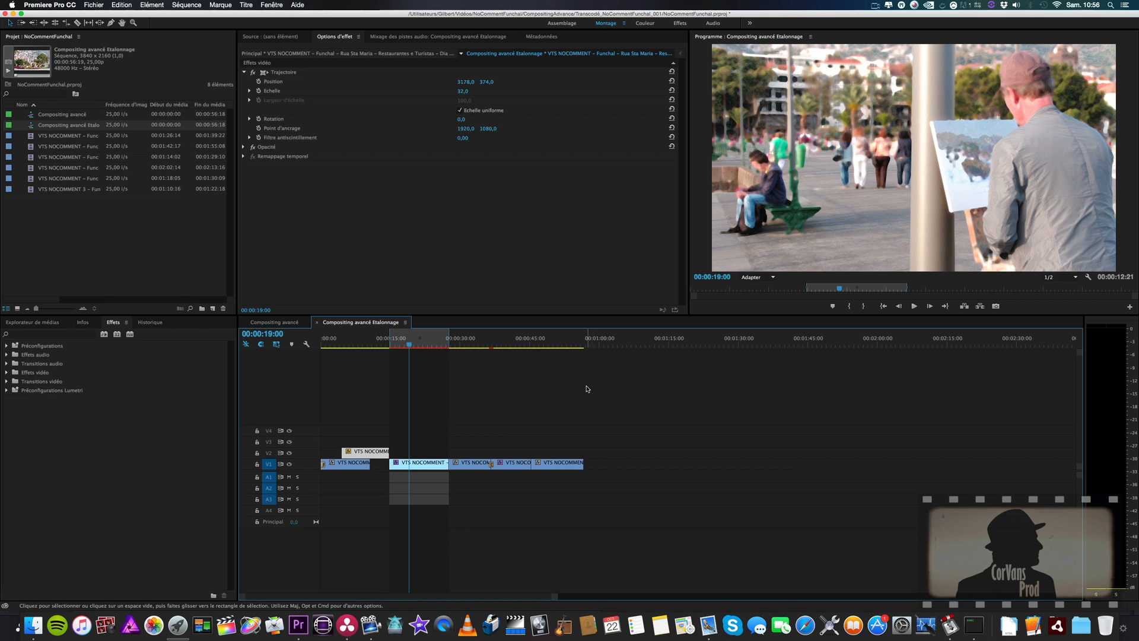
click(370, 340)
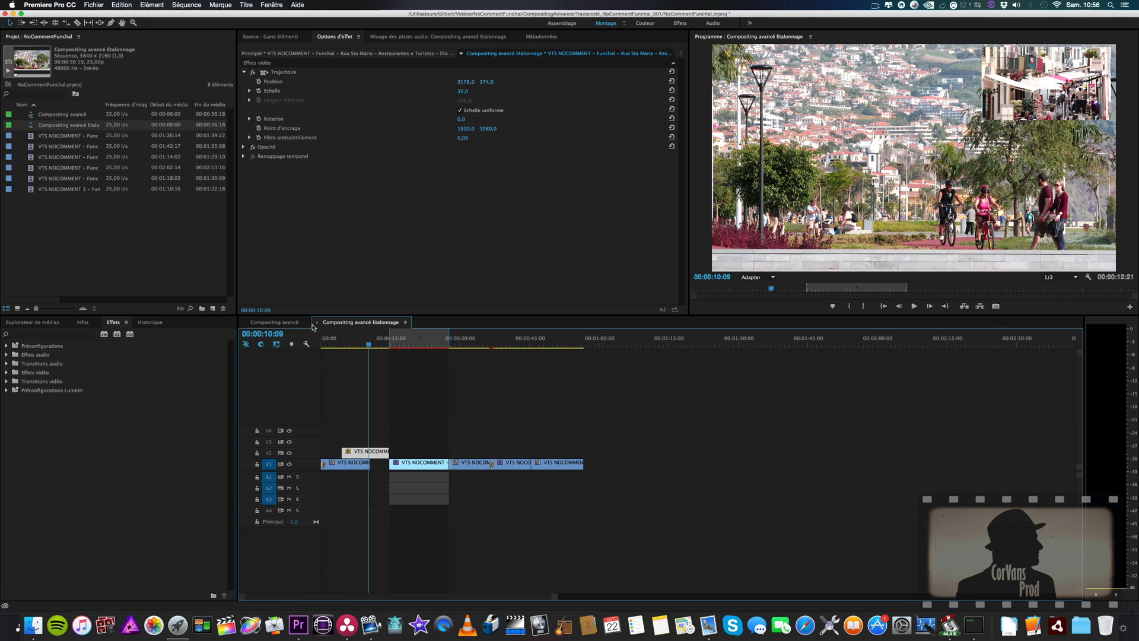
click(428, 345)
drag(428, 349, 428, 349)
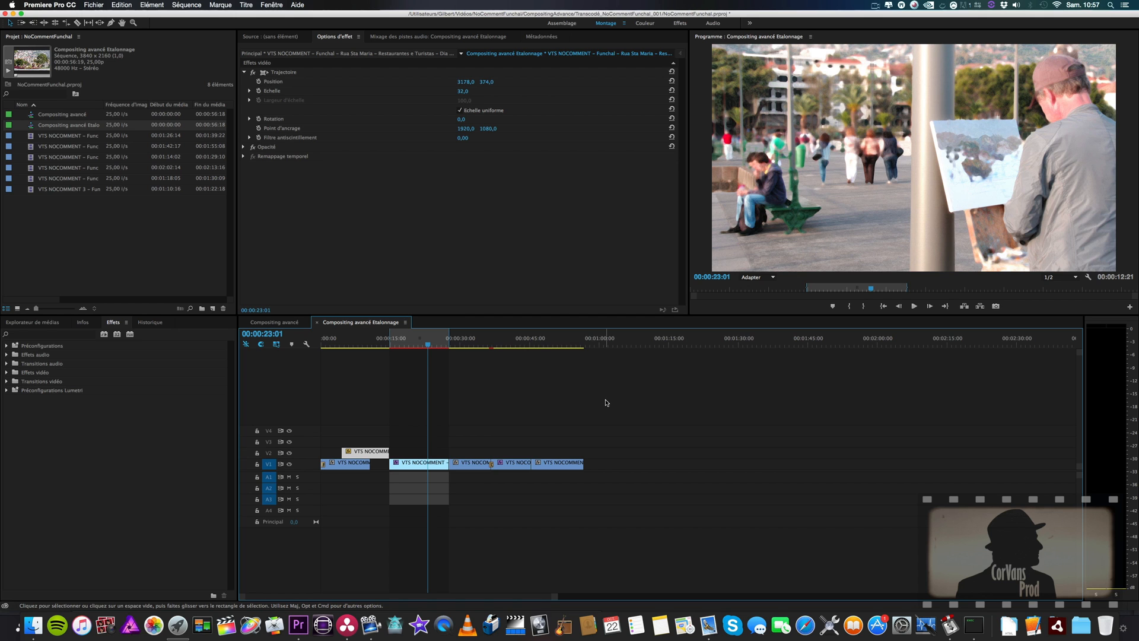
Switch to DaVinci Resolve and open the Compositing avancé timeline on the Color page
click(347, 625)
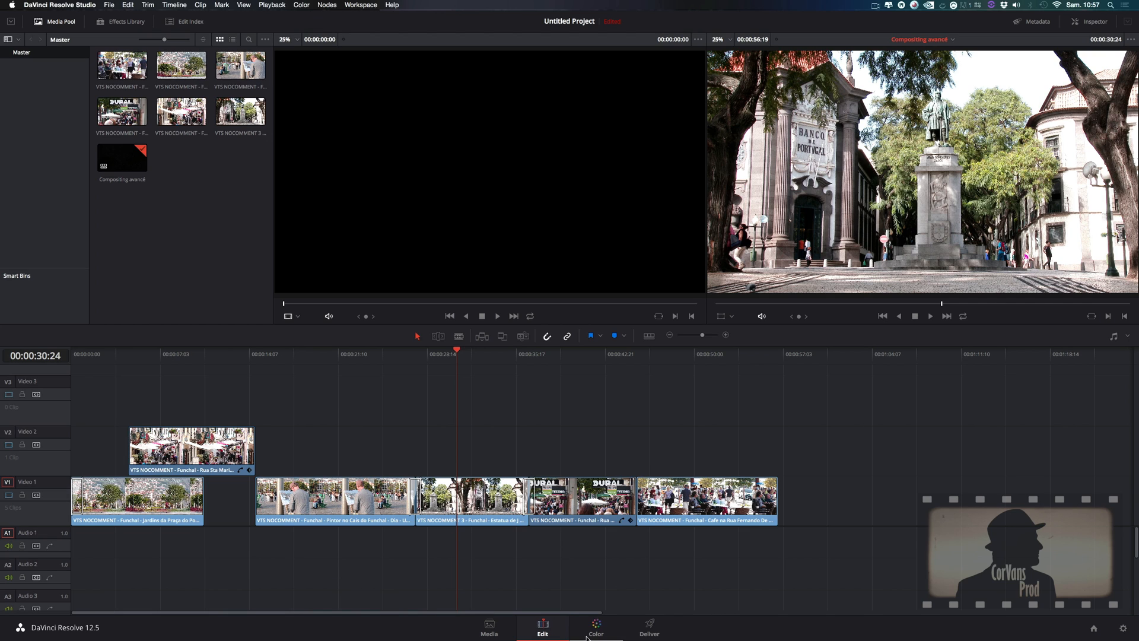
click(596, 628)
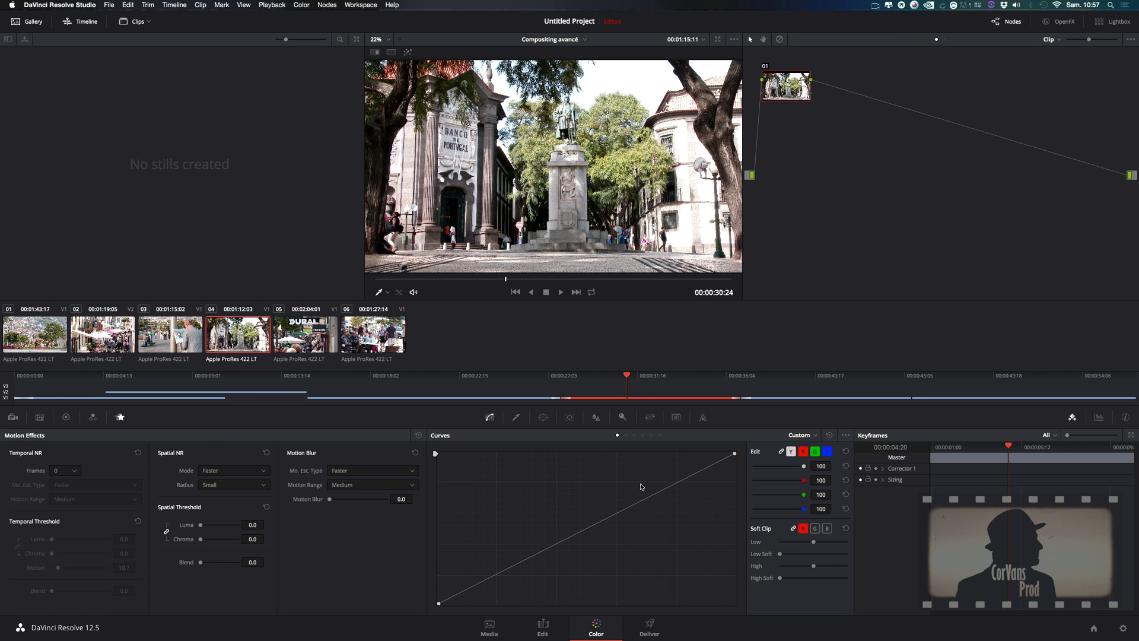